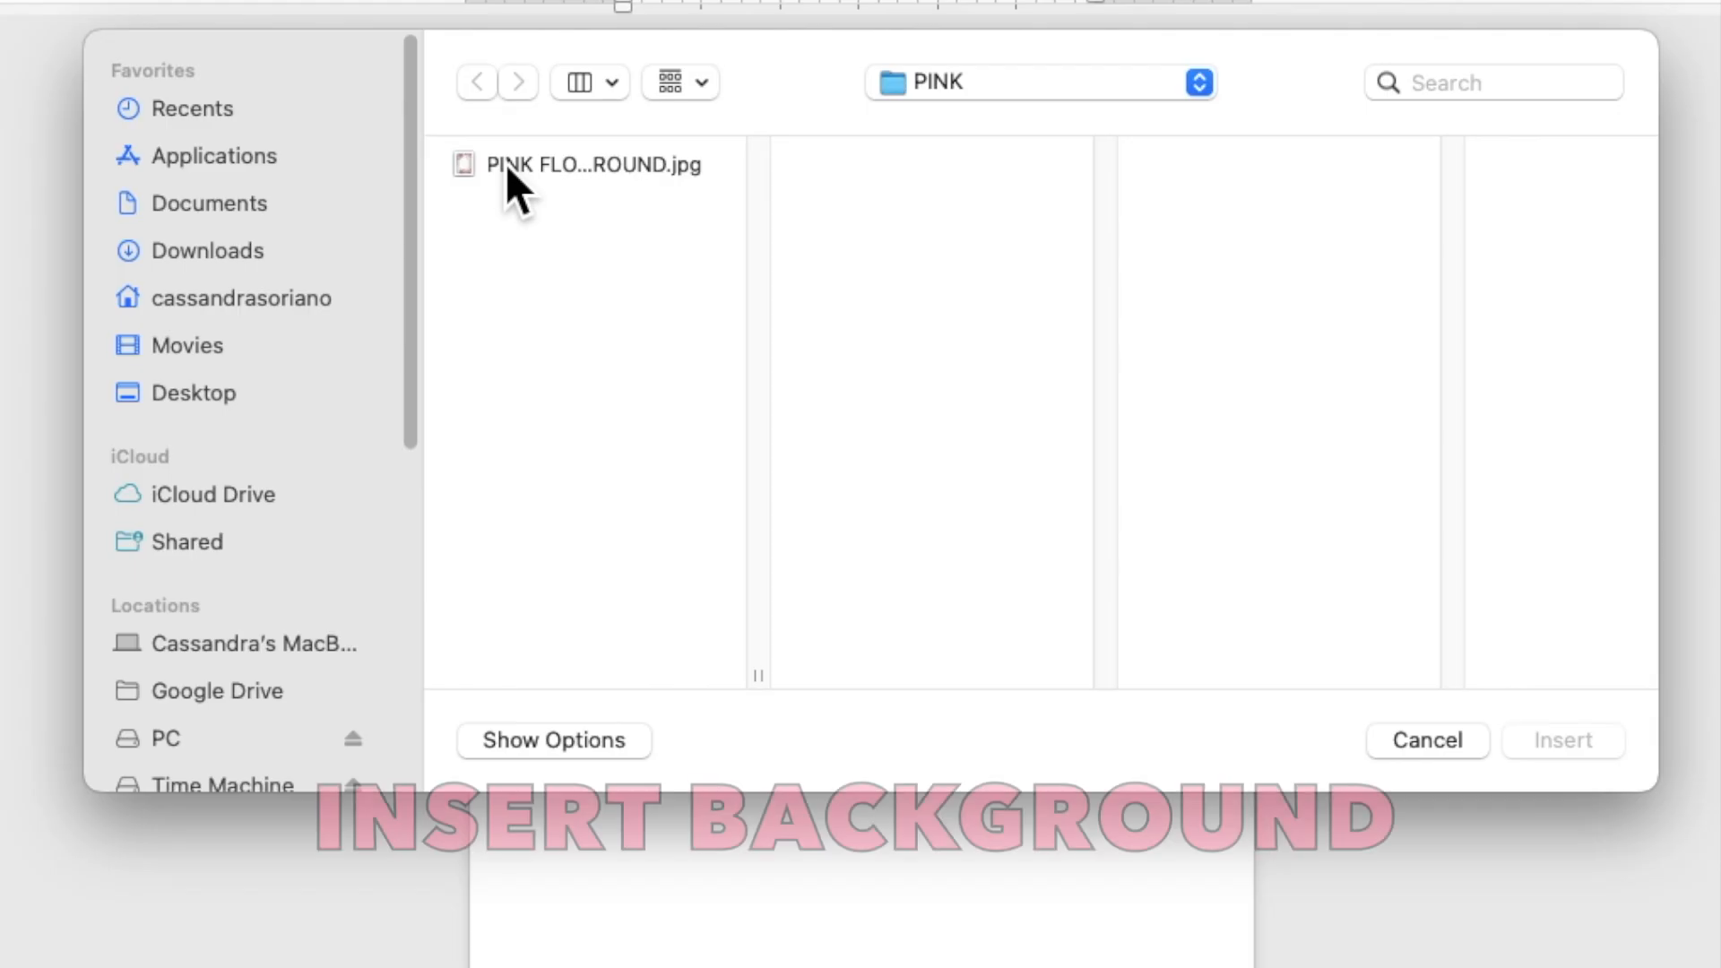
Step: Insert PINK FLOWERS BACKGROUND.jpg onto the blank page
click(611, 237)
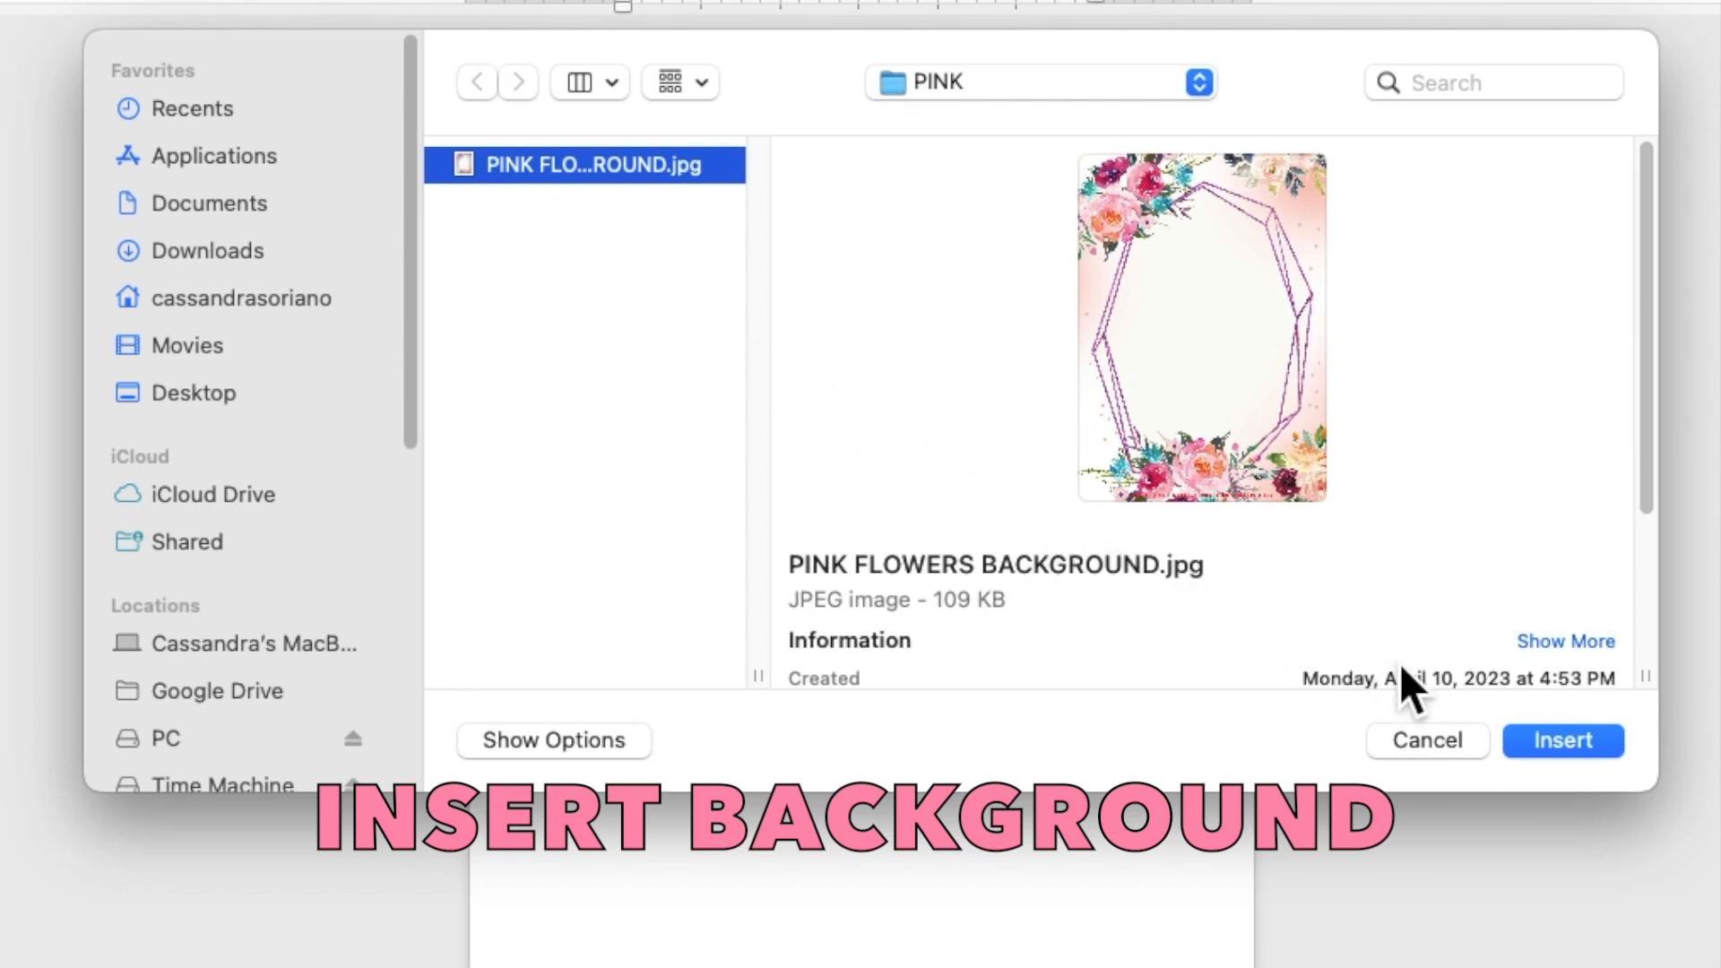
click(1538, 739)
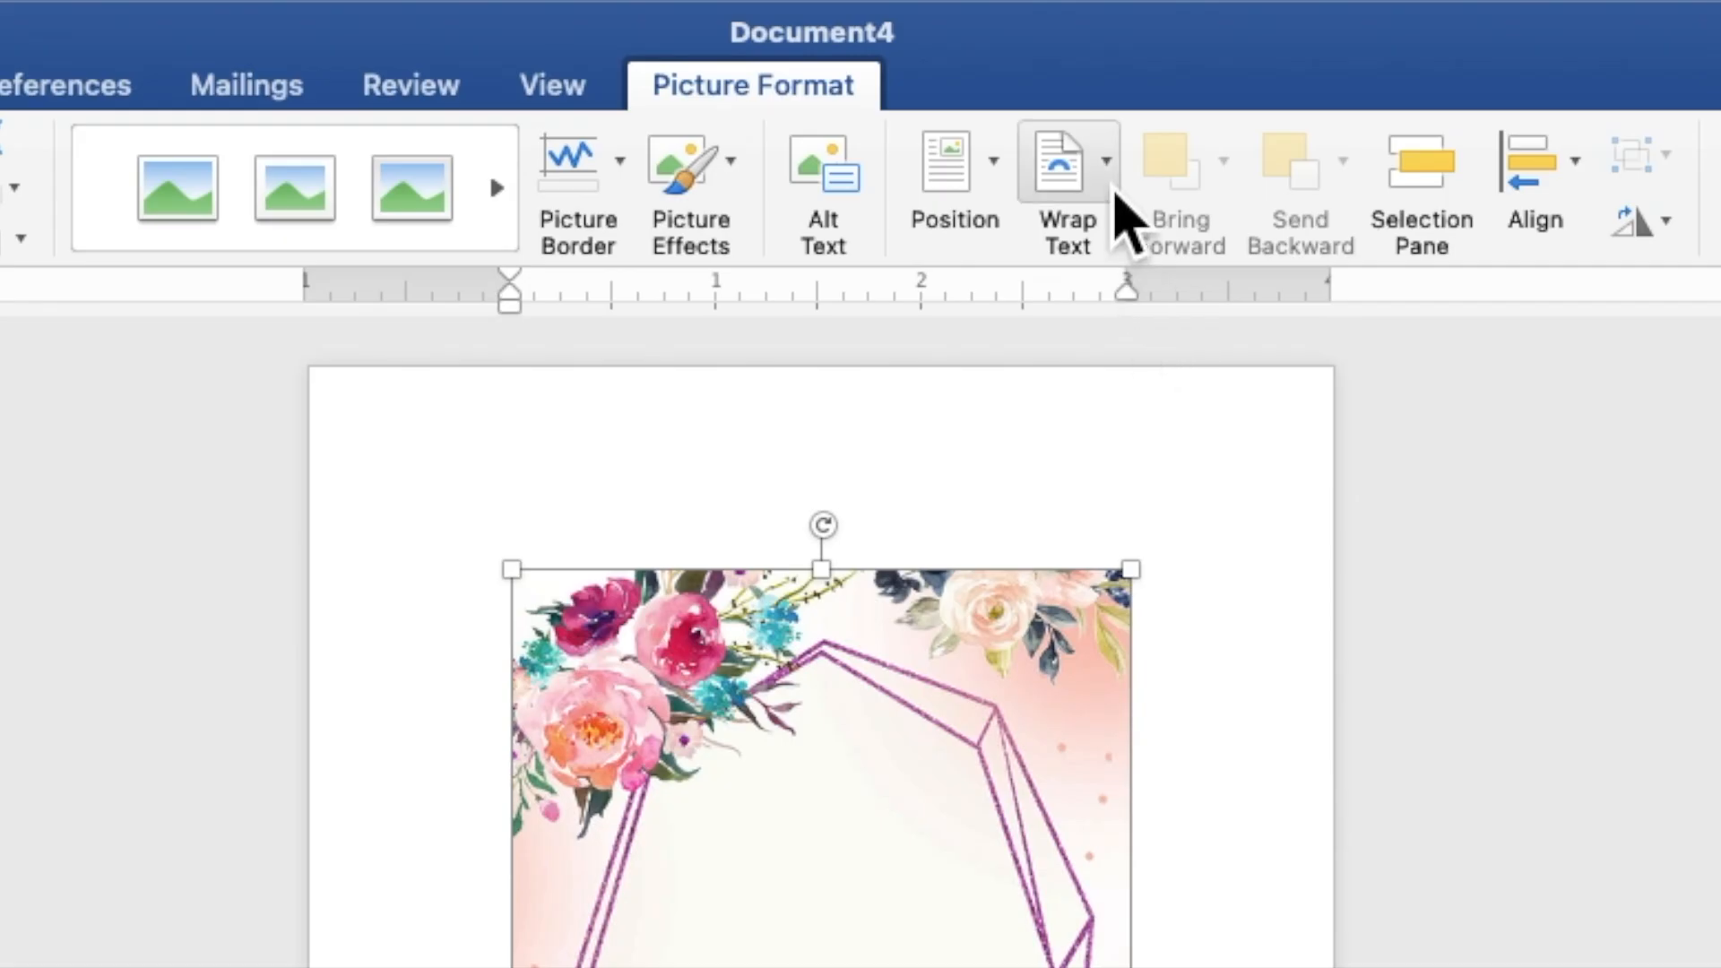
click(1114, 191)
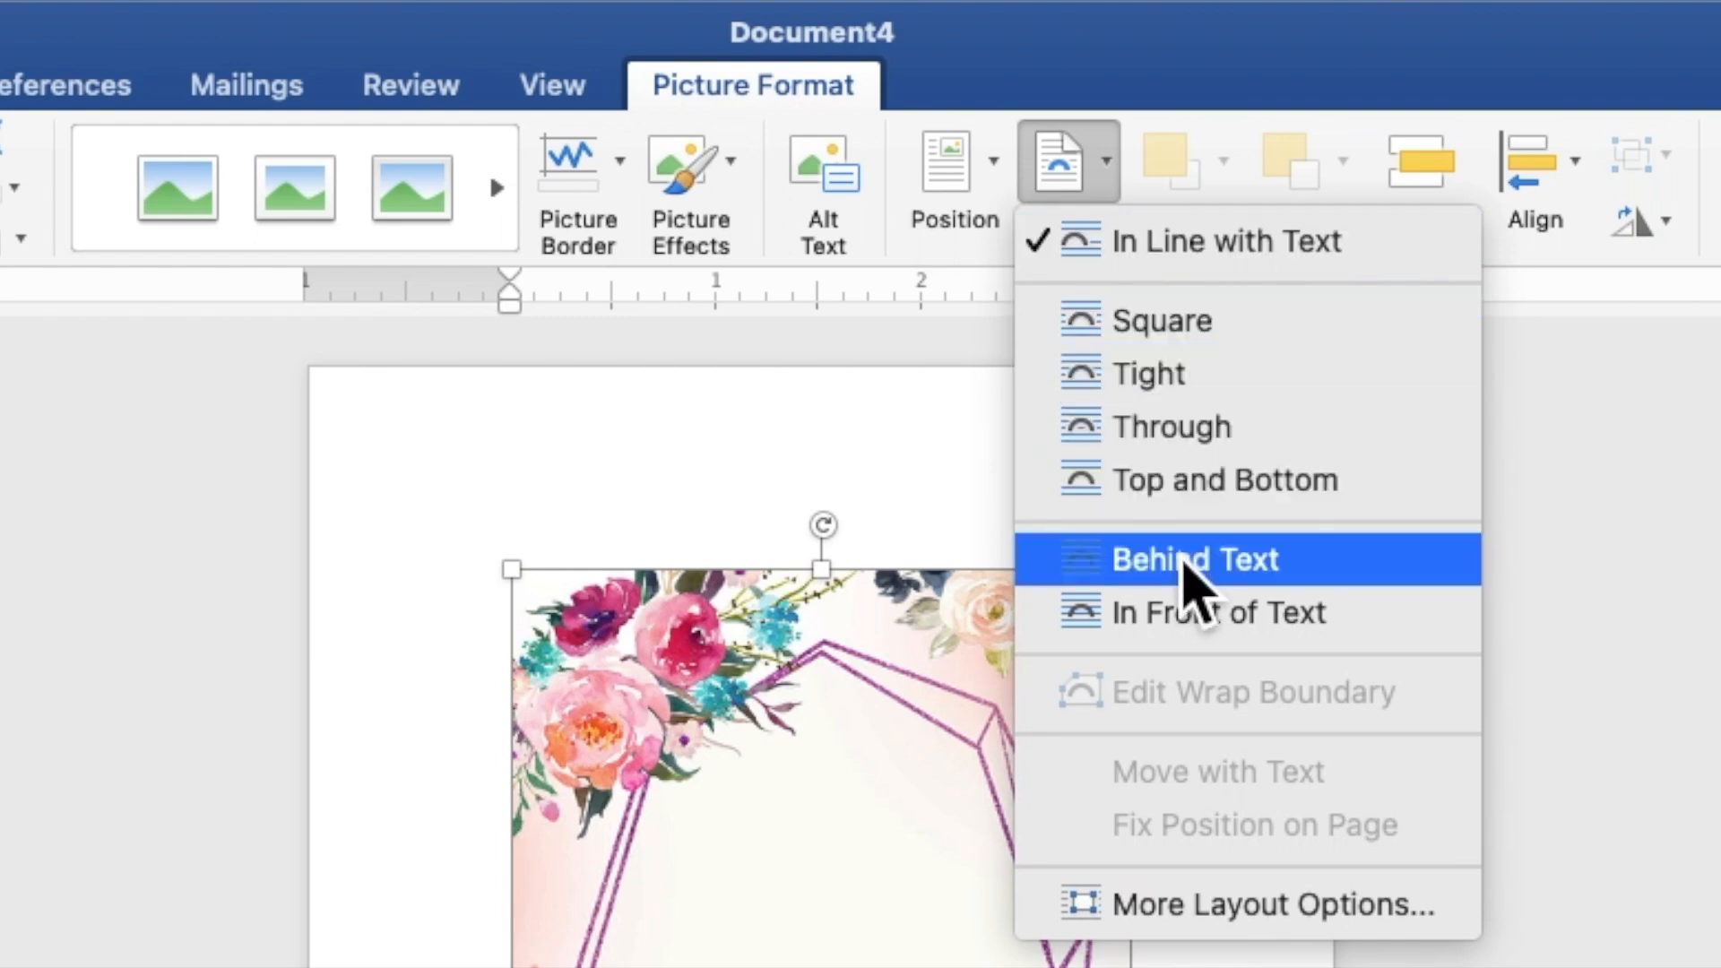
Step: Set the floral picture behind text and stretch it from the top-left corner to fill the page (7.22" by 5.16")
click(1185, 563)
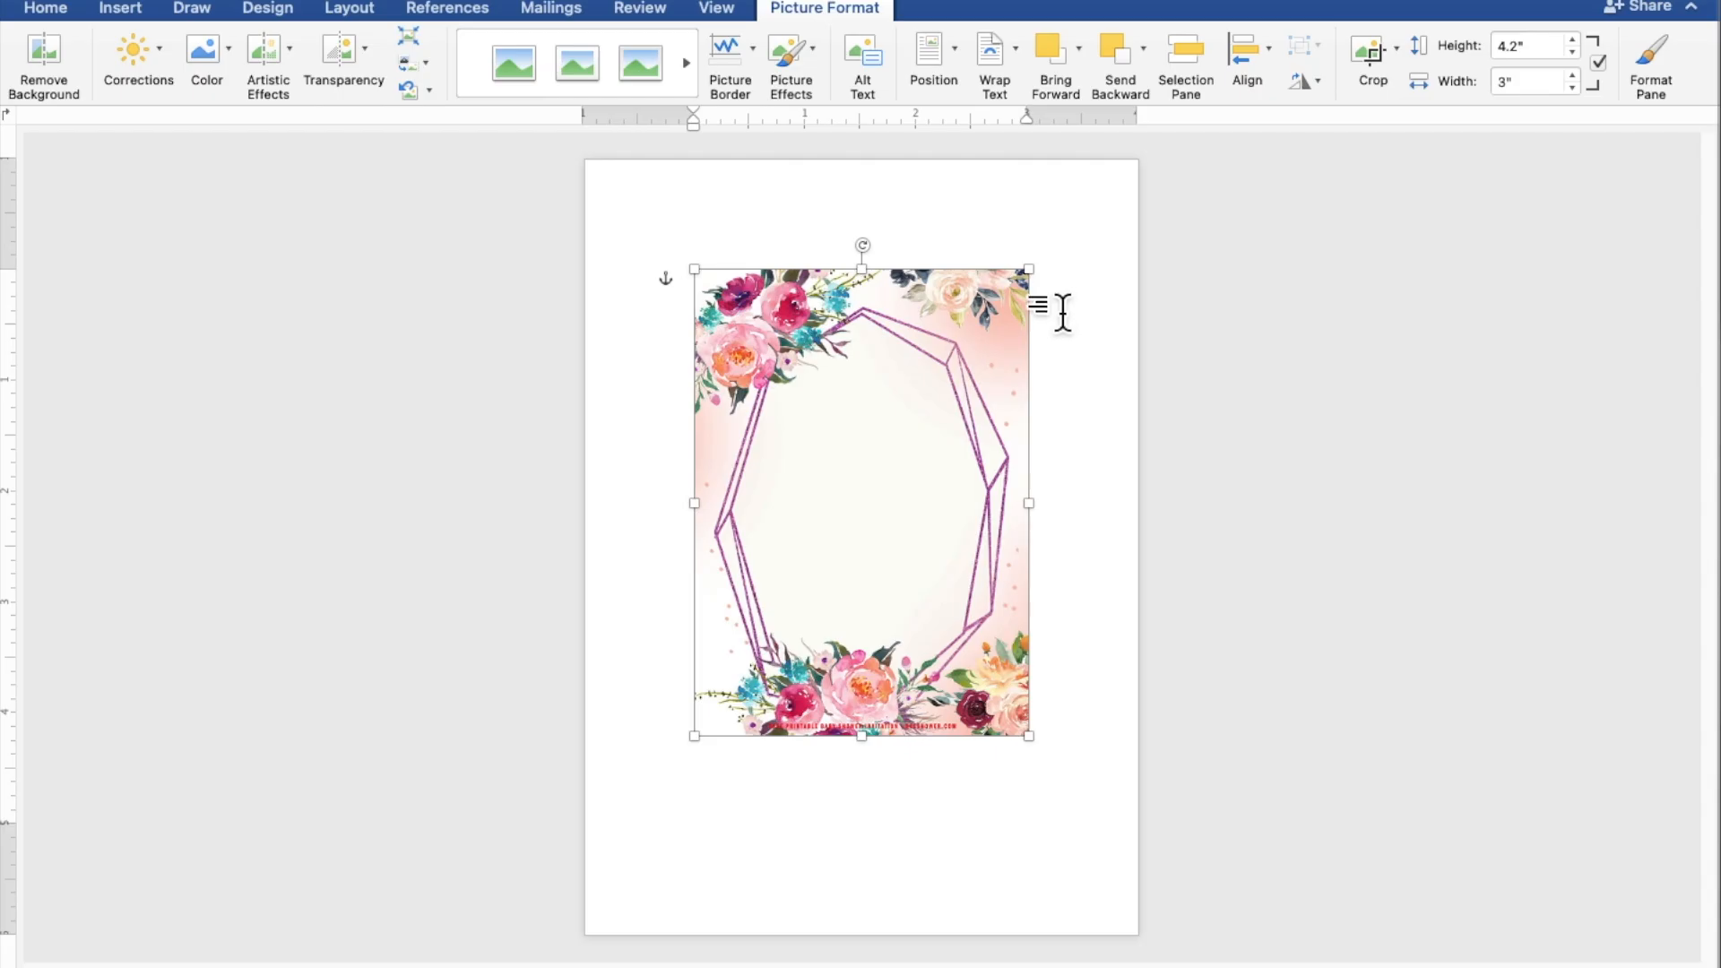
drag(980, 403, 870, 294)
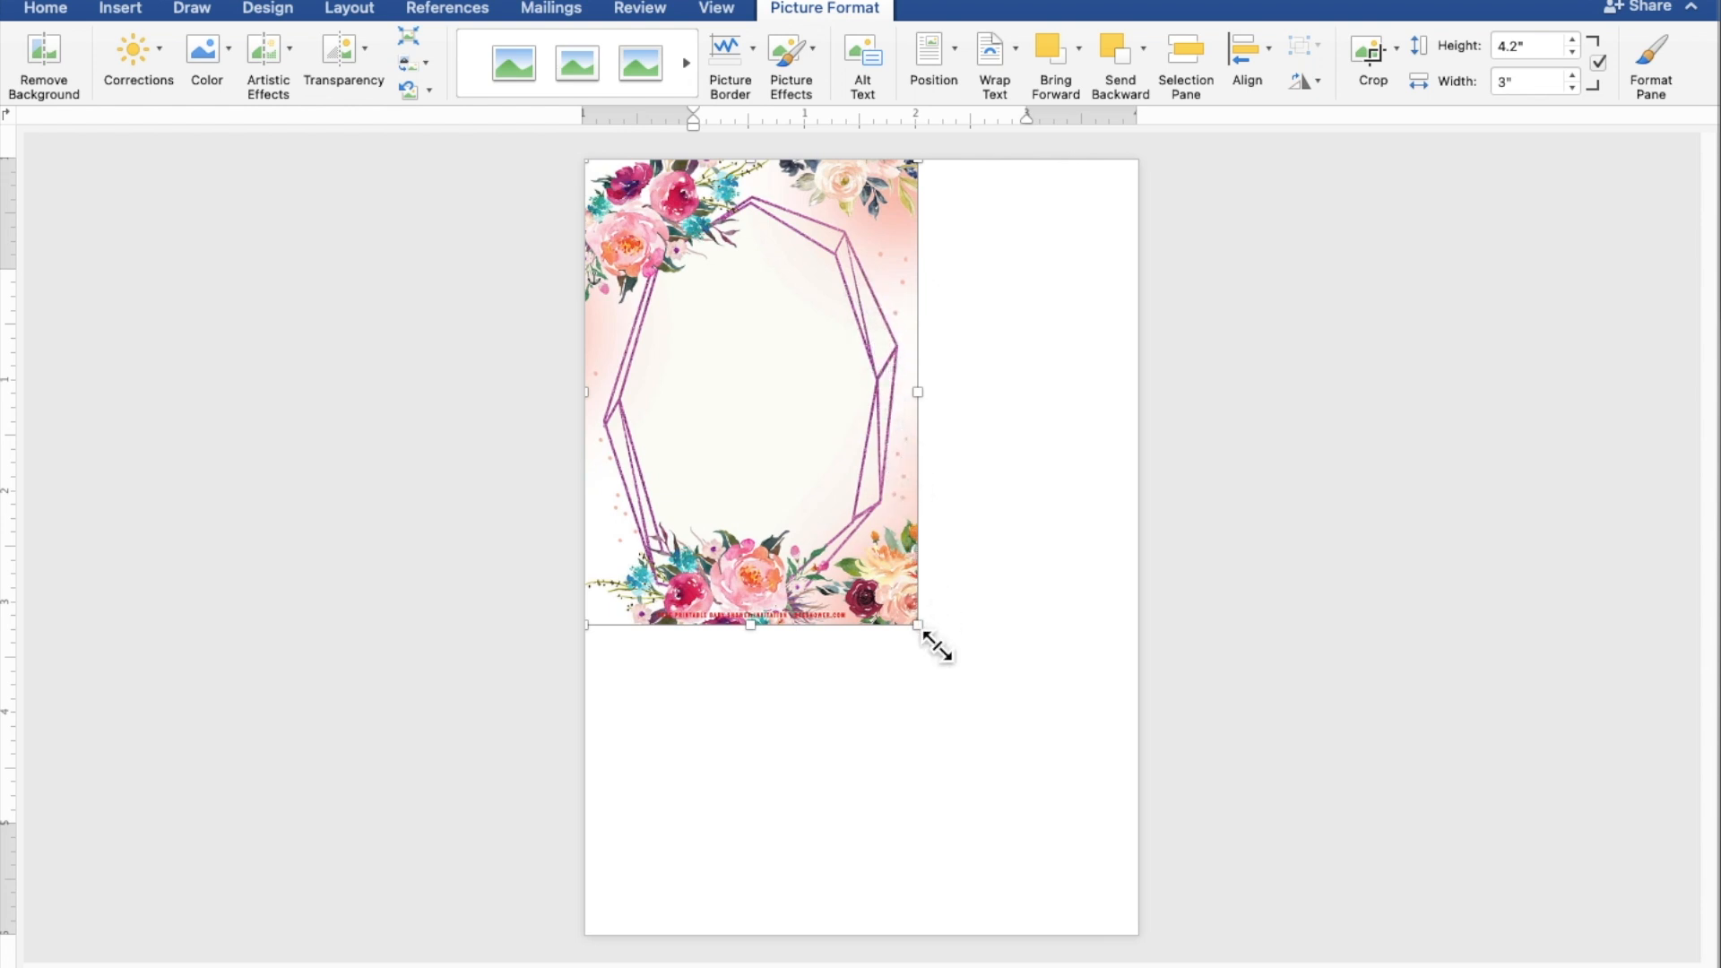
drag(938, 646, 1159, 957)
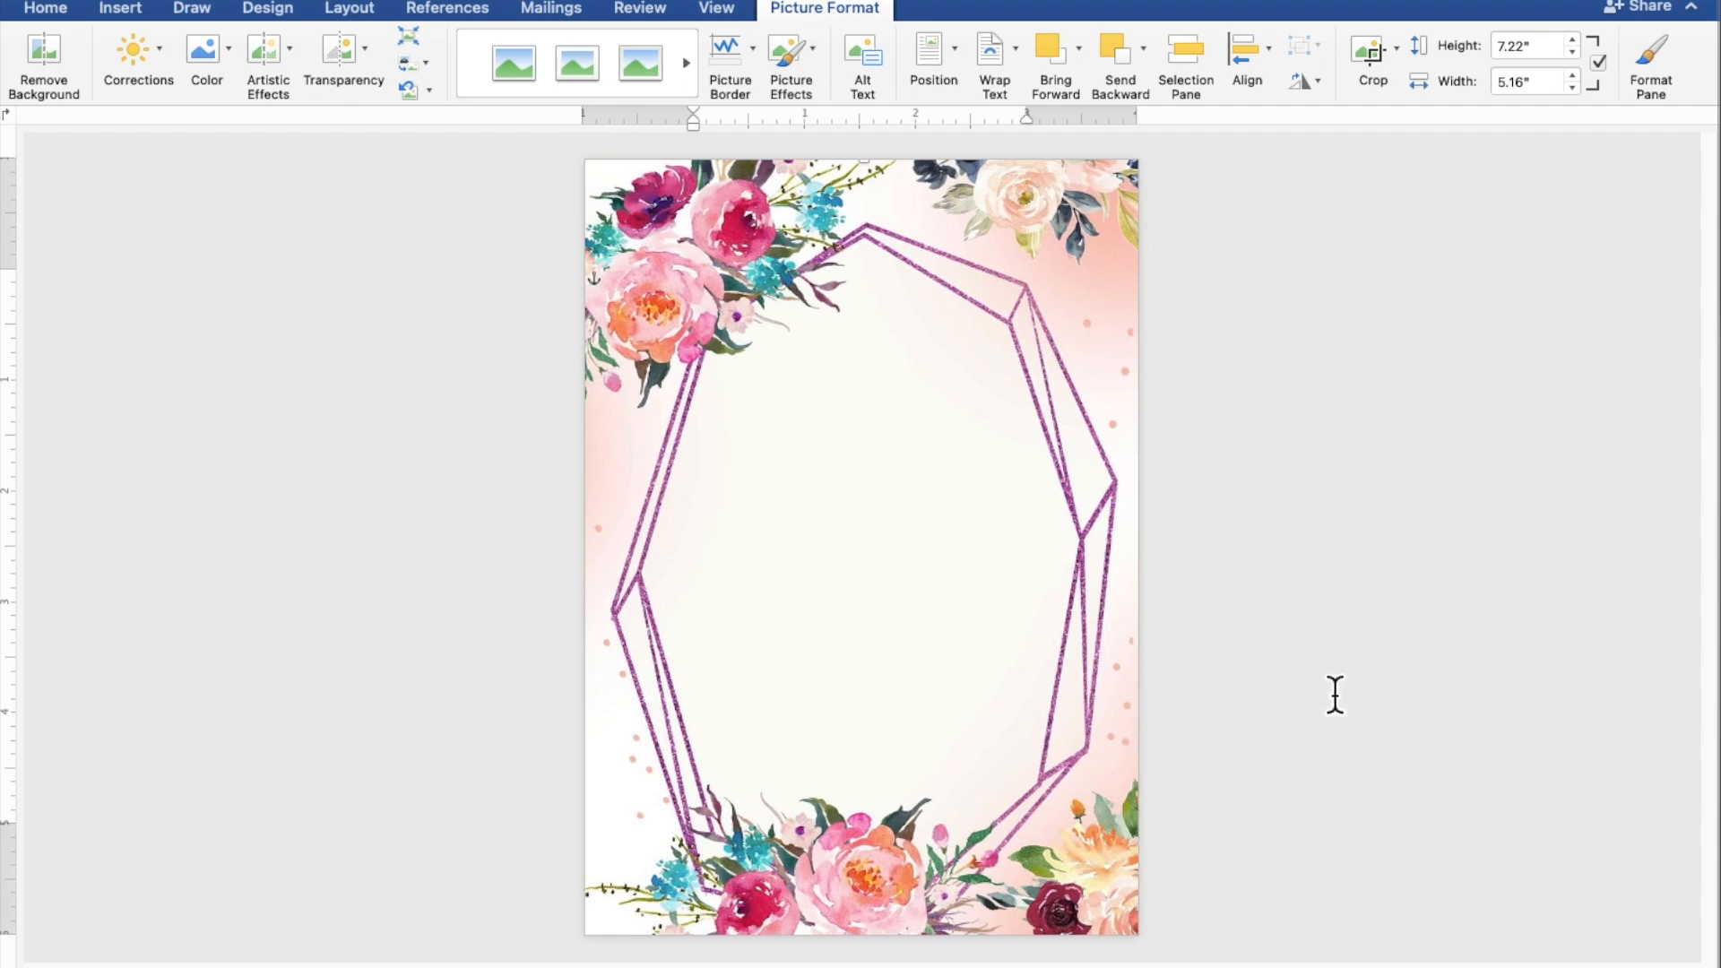
click(1412, 572)
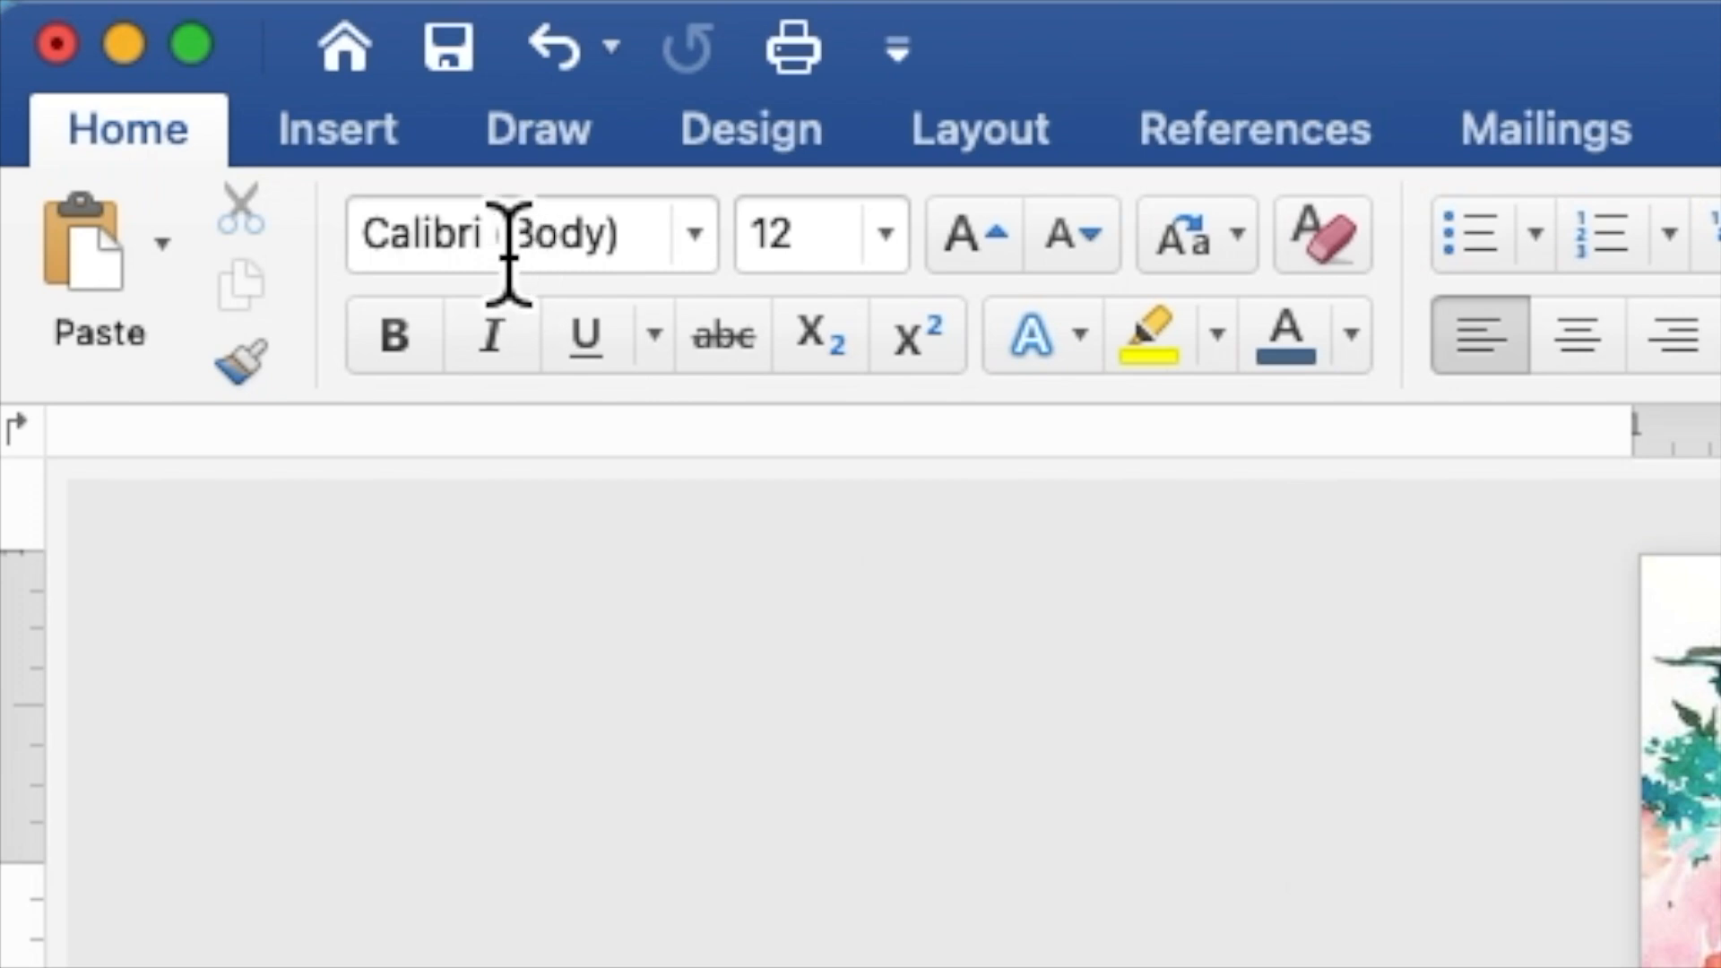
Step: Draw a 4.8" by 4.13" rectangle across the centre of the floral background
click(414, 154)
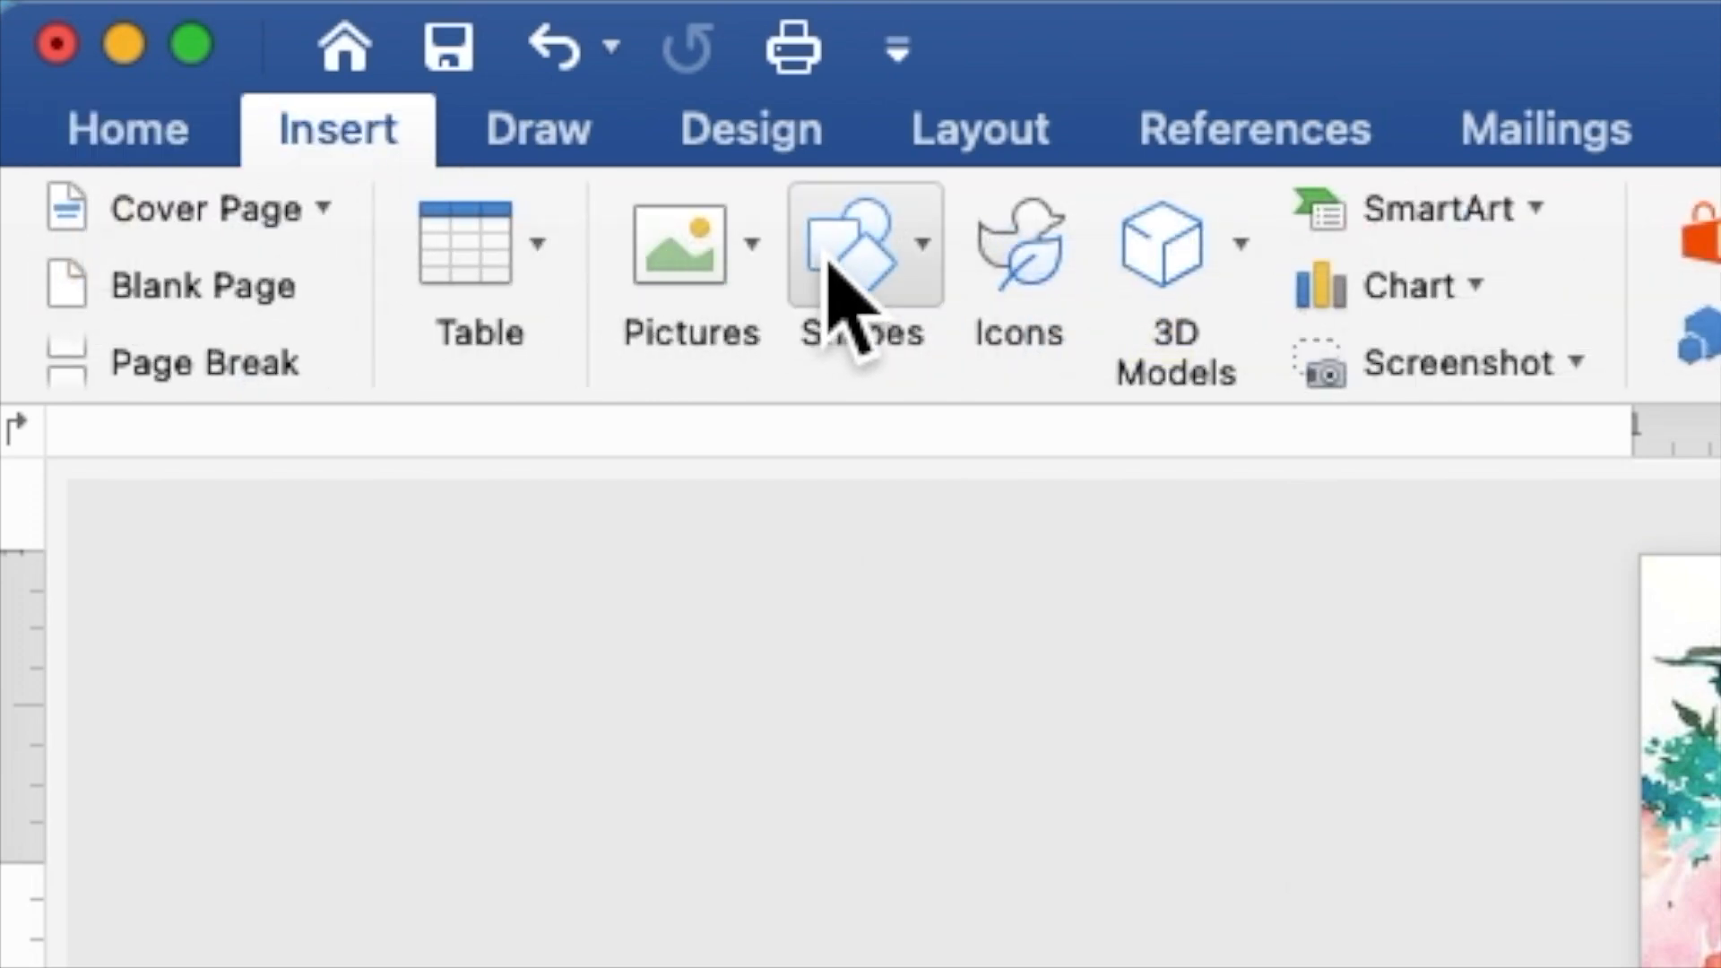
click(829, 264)
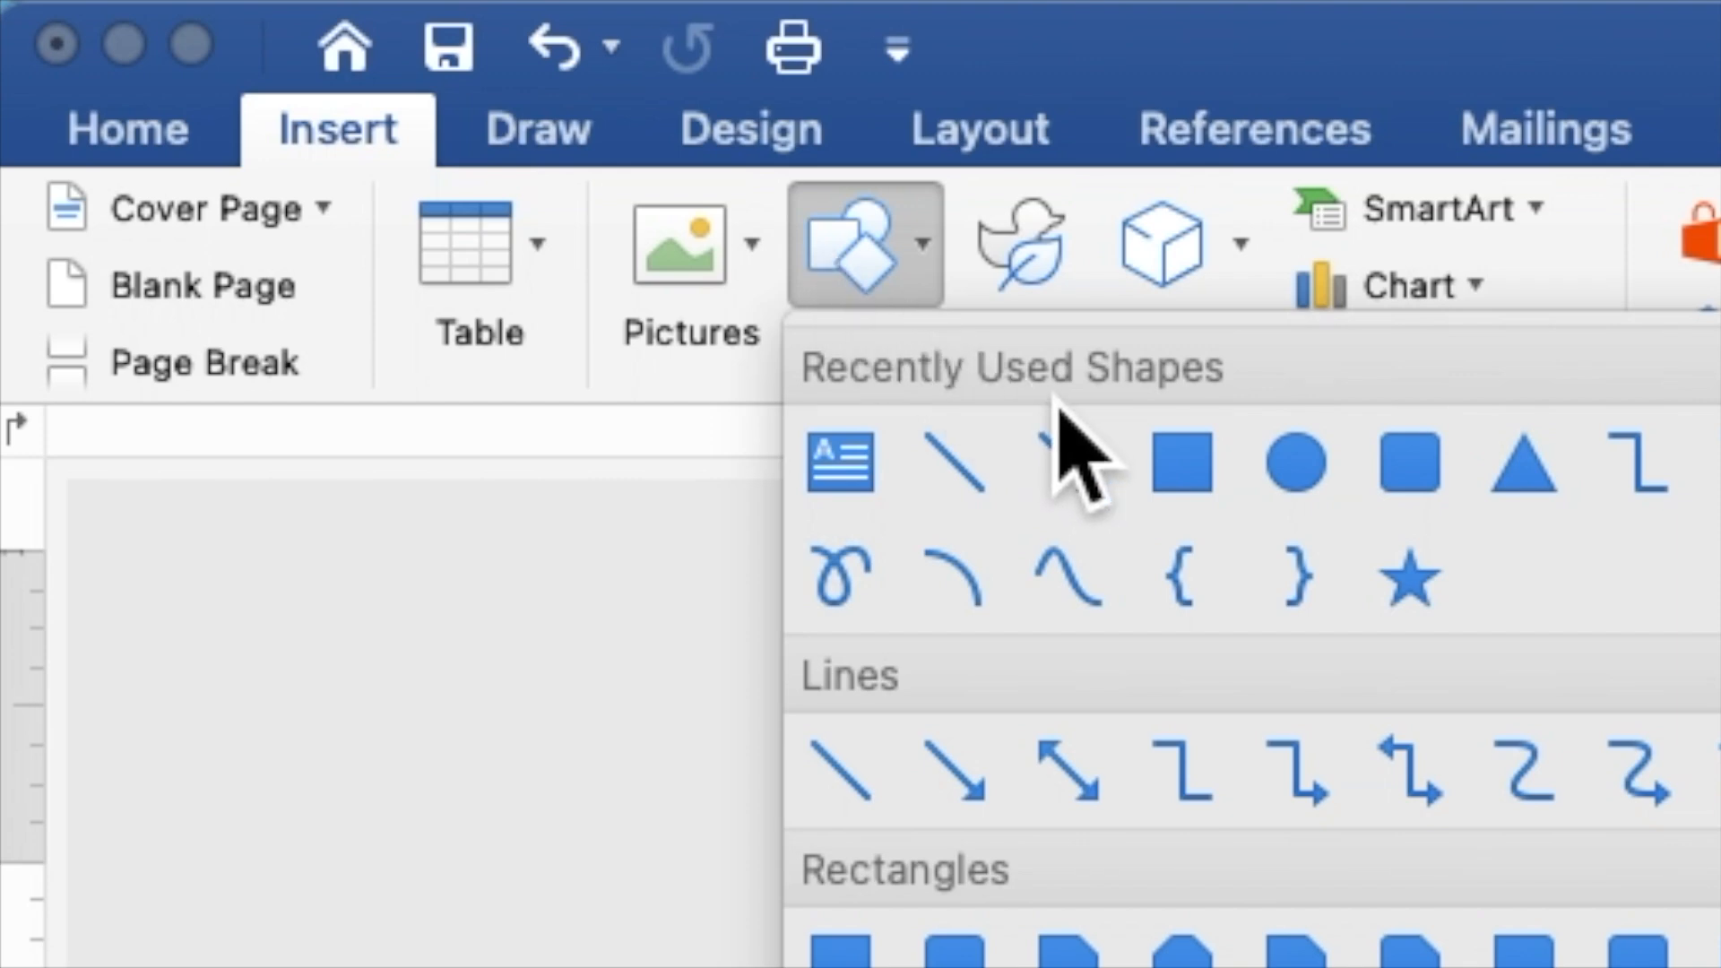
click(1176, 462)
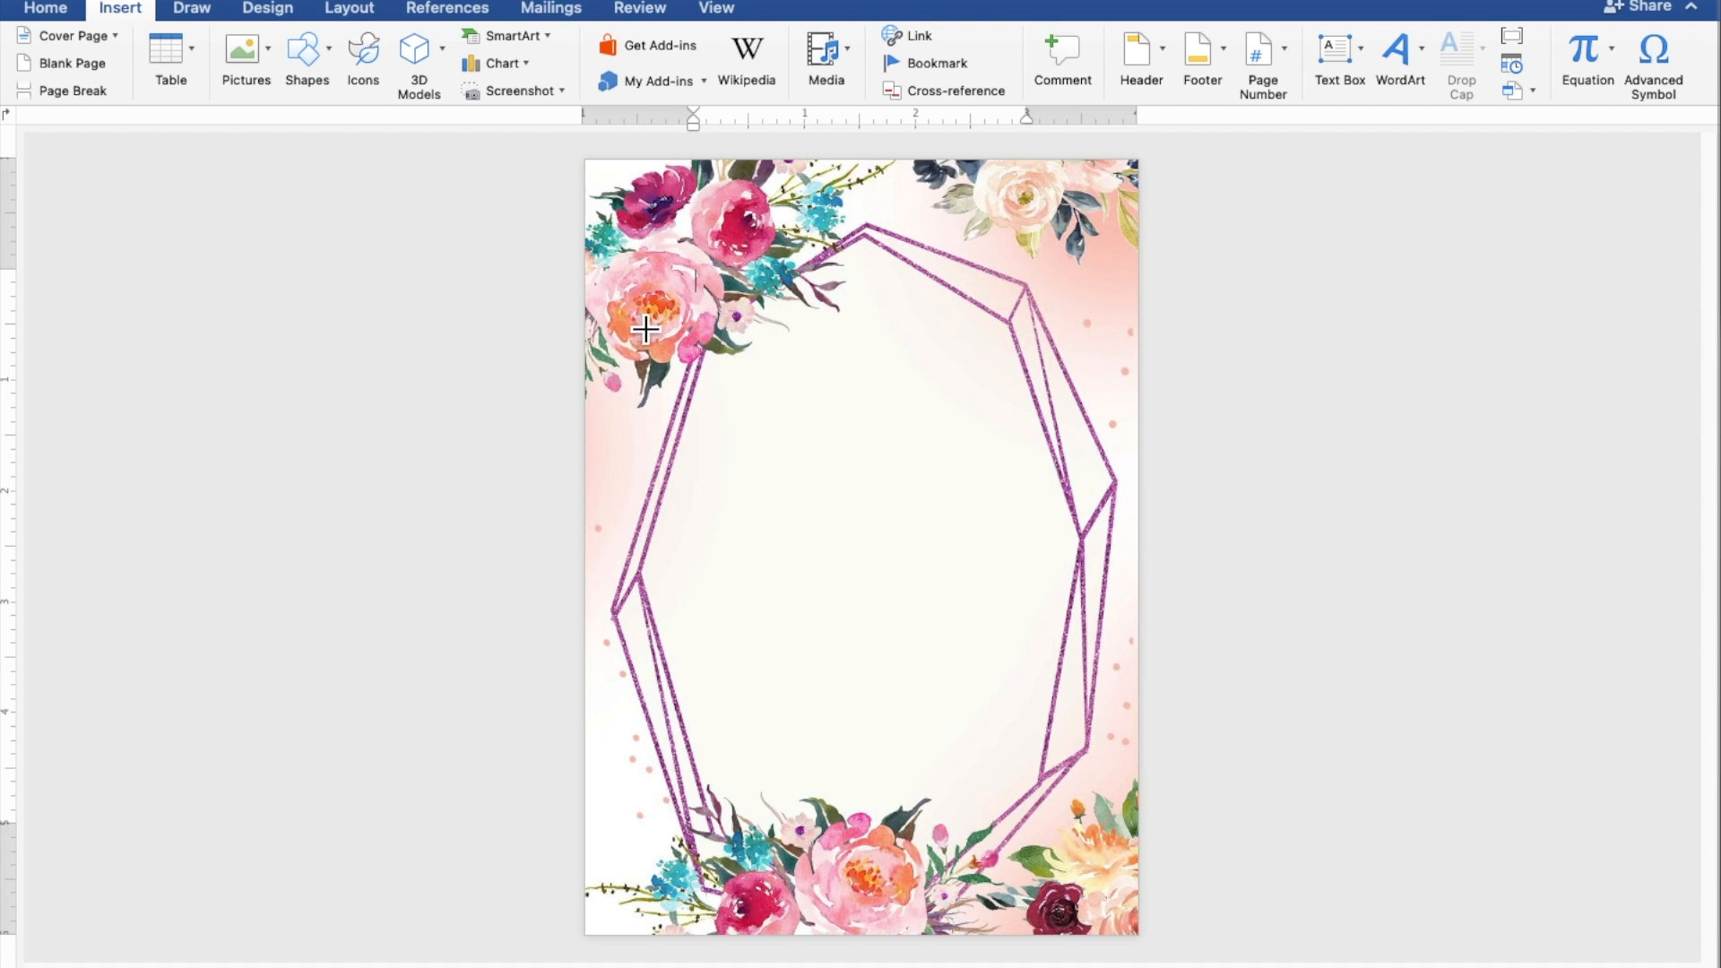
mouse_move(635, 304)
mouse_down()
mouse_move(671, 322)
mouse_move(883, 674)
mouse_move(1031, 827)
mouse_move(1114, 854)
mouse_up()
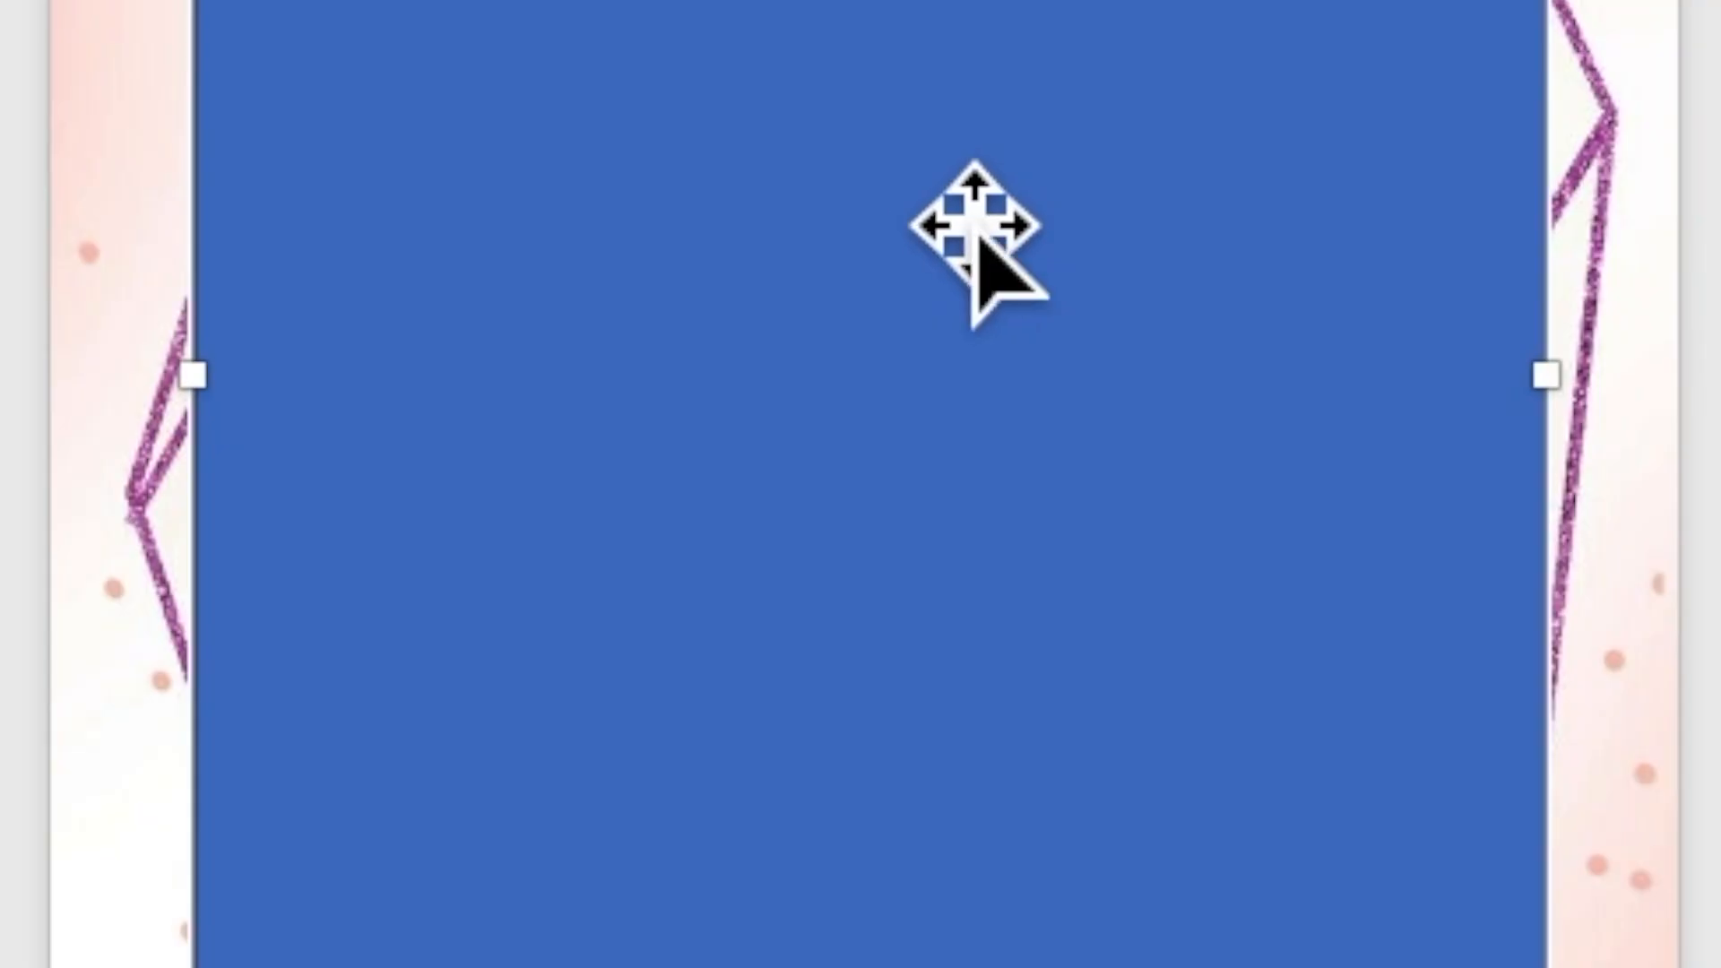
right_click(925, 163)
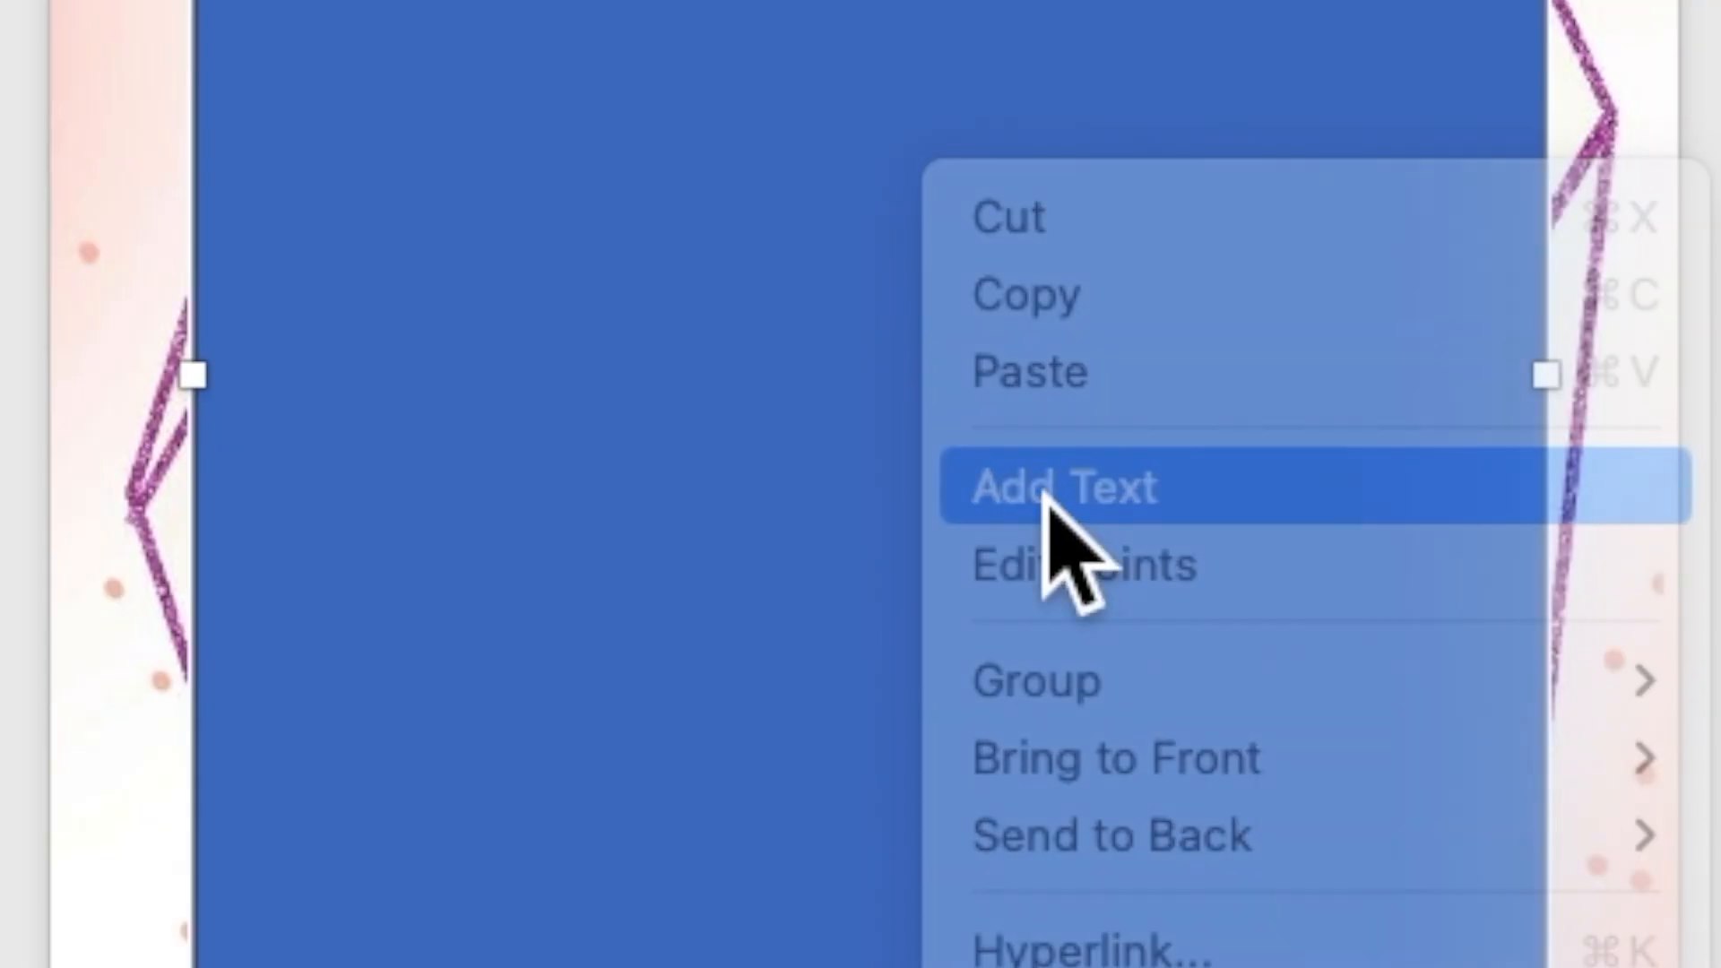
Step: Add the centred heading 'TOGETHER WITH THEIR FAMILY' inside the rectangle and start a new line
click(1047, 500)
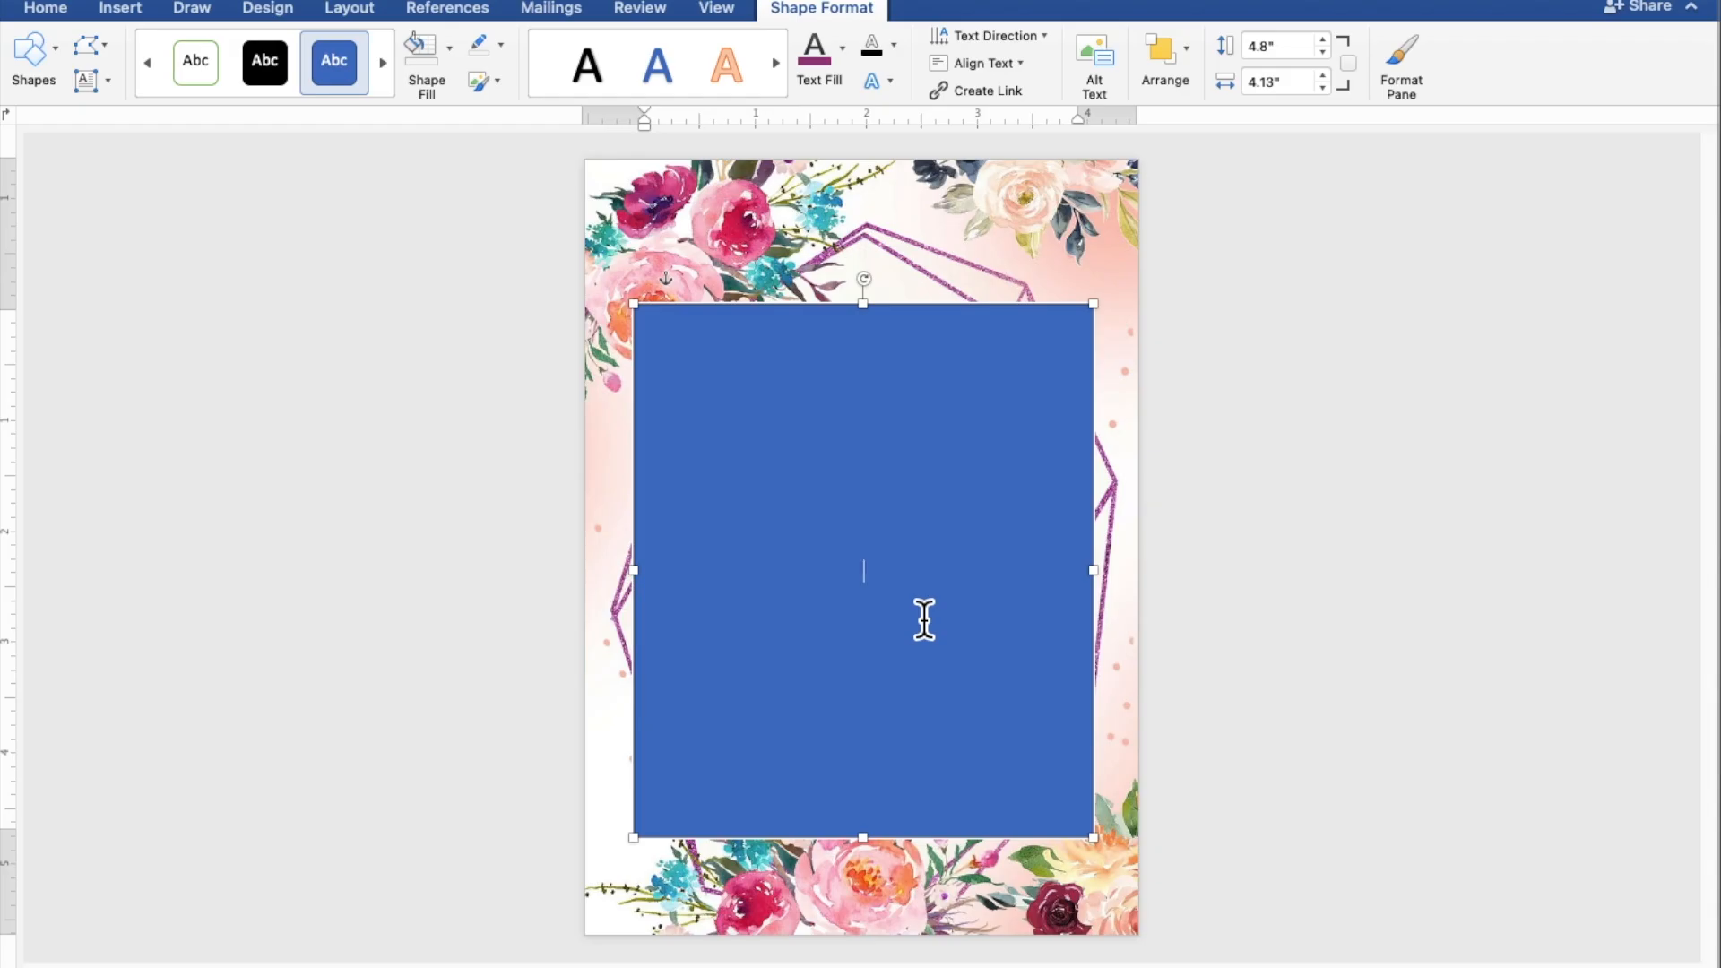
scroll(924, 621, up, 4)
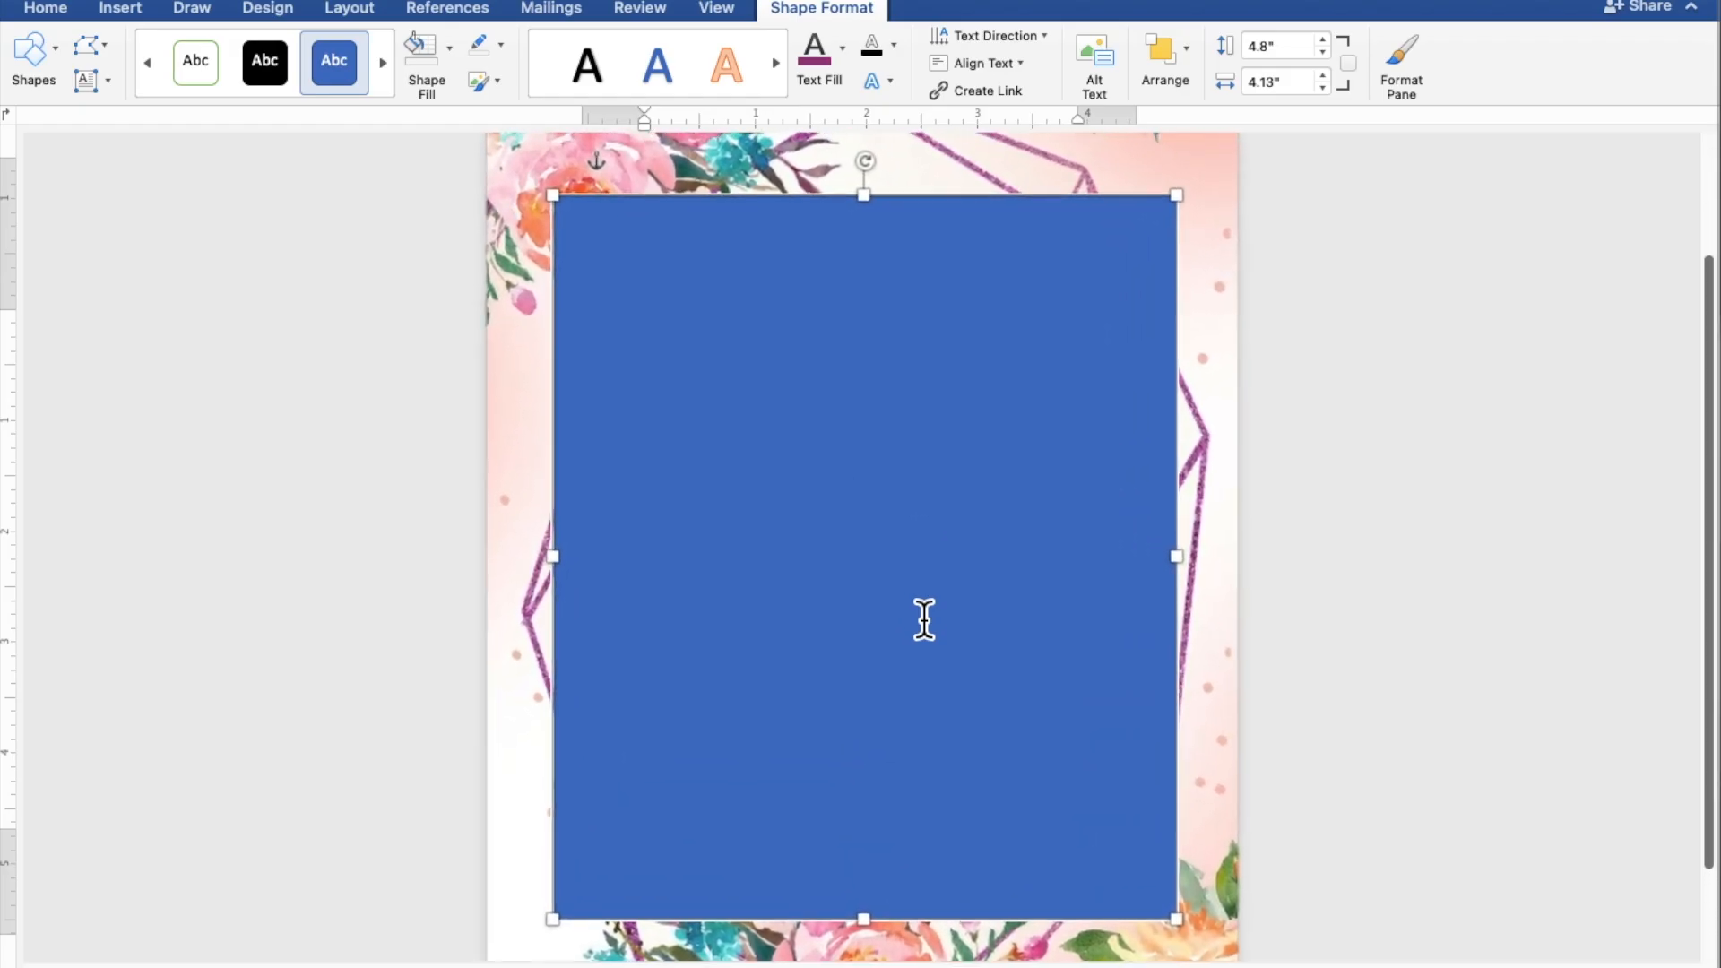
scroll(924, 621, up, 2)
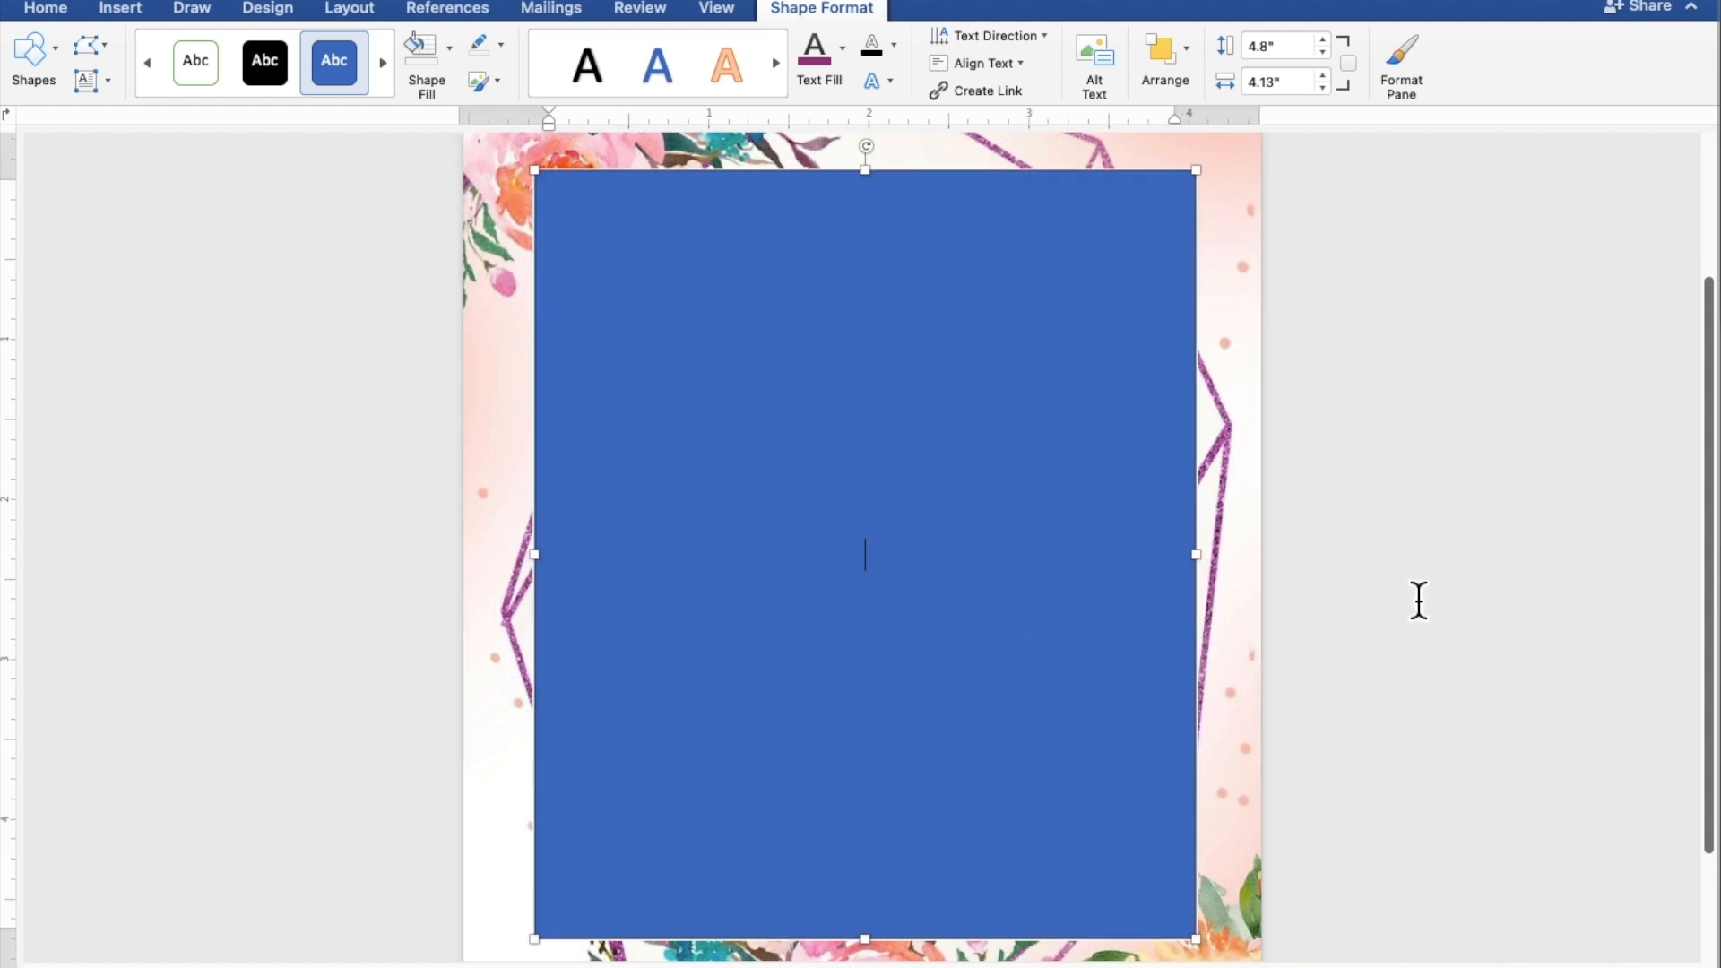
text(TOGETHER )
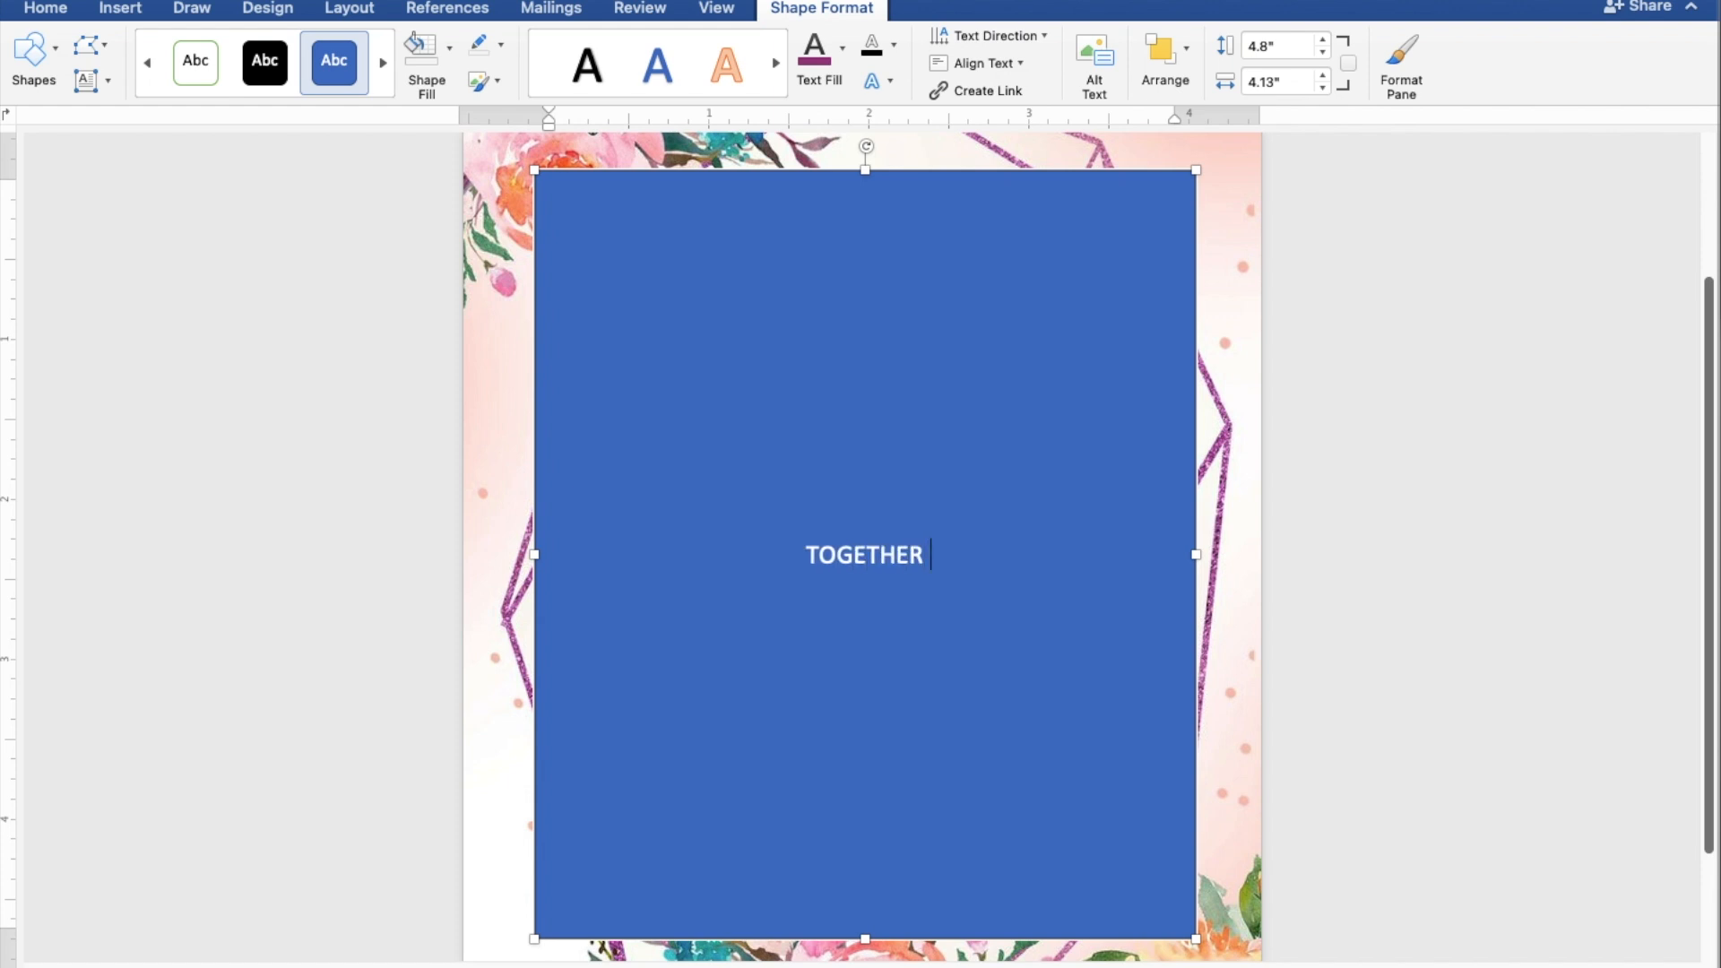
text(WITH)
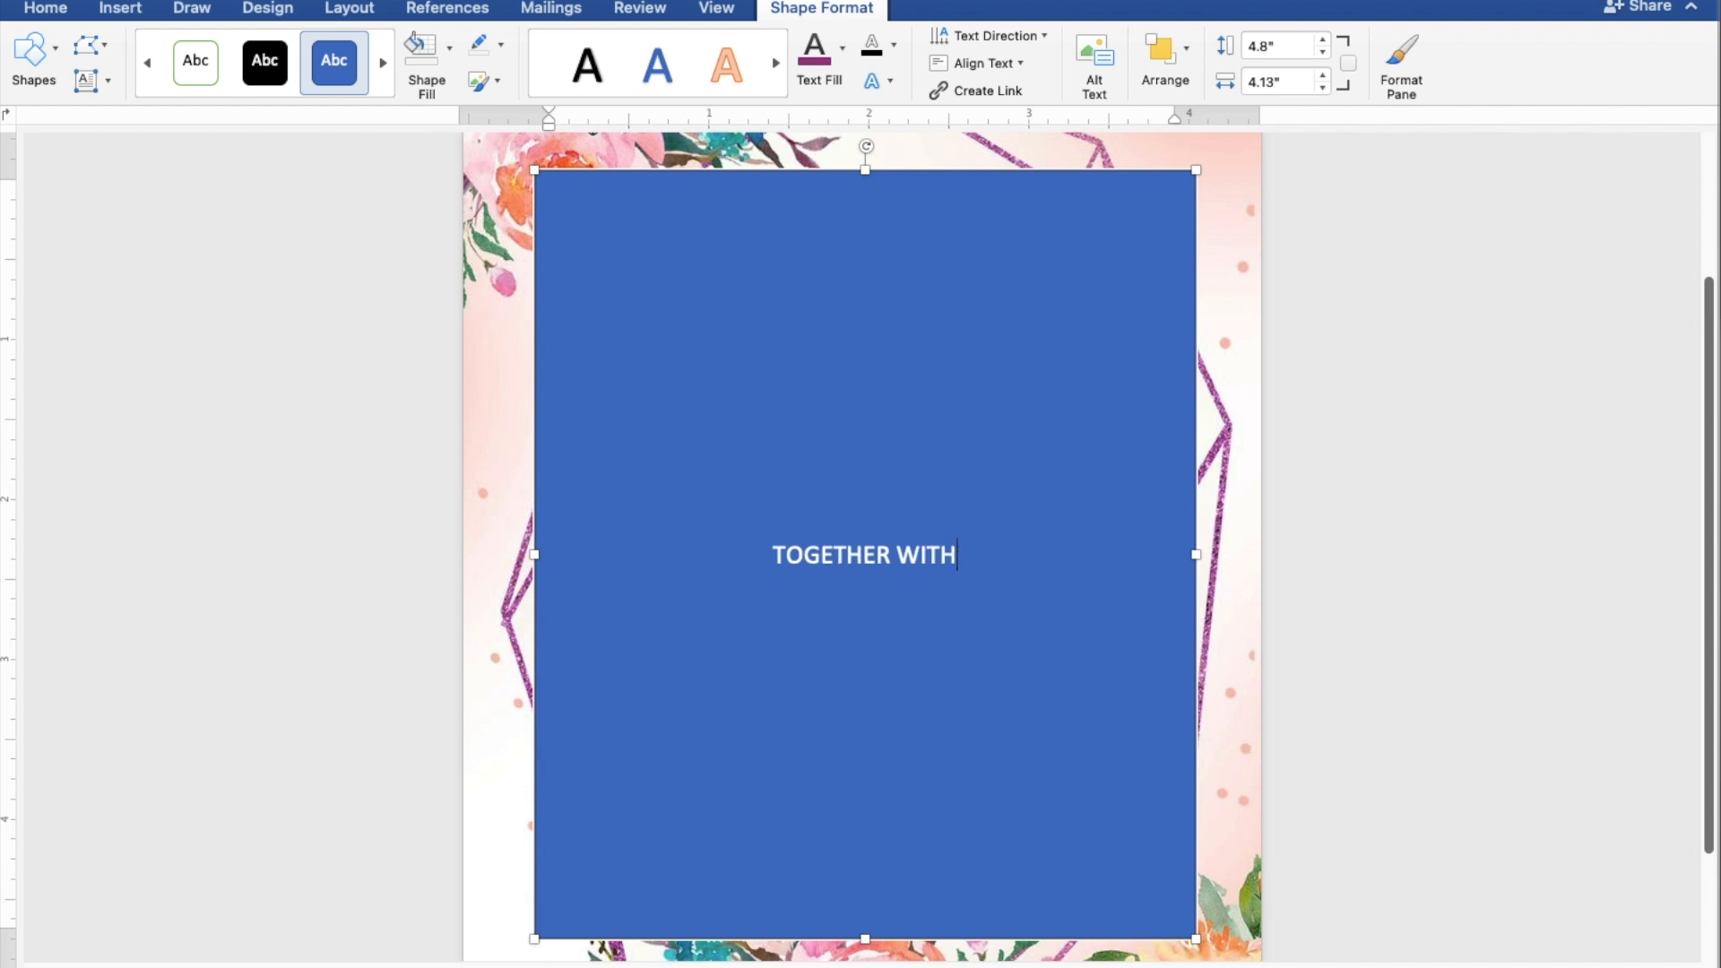
text( TH)
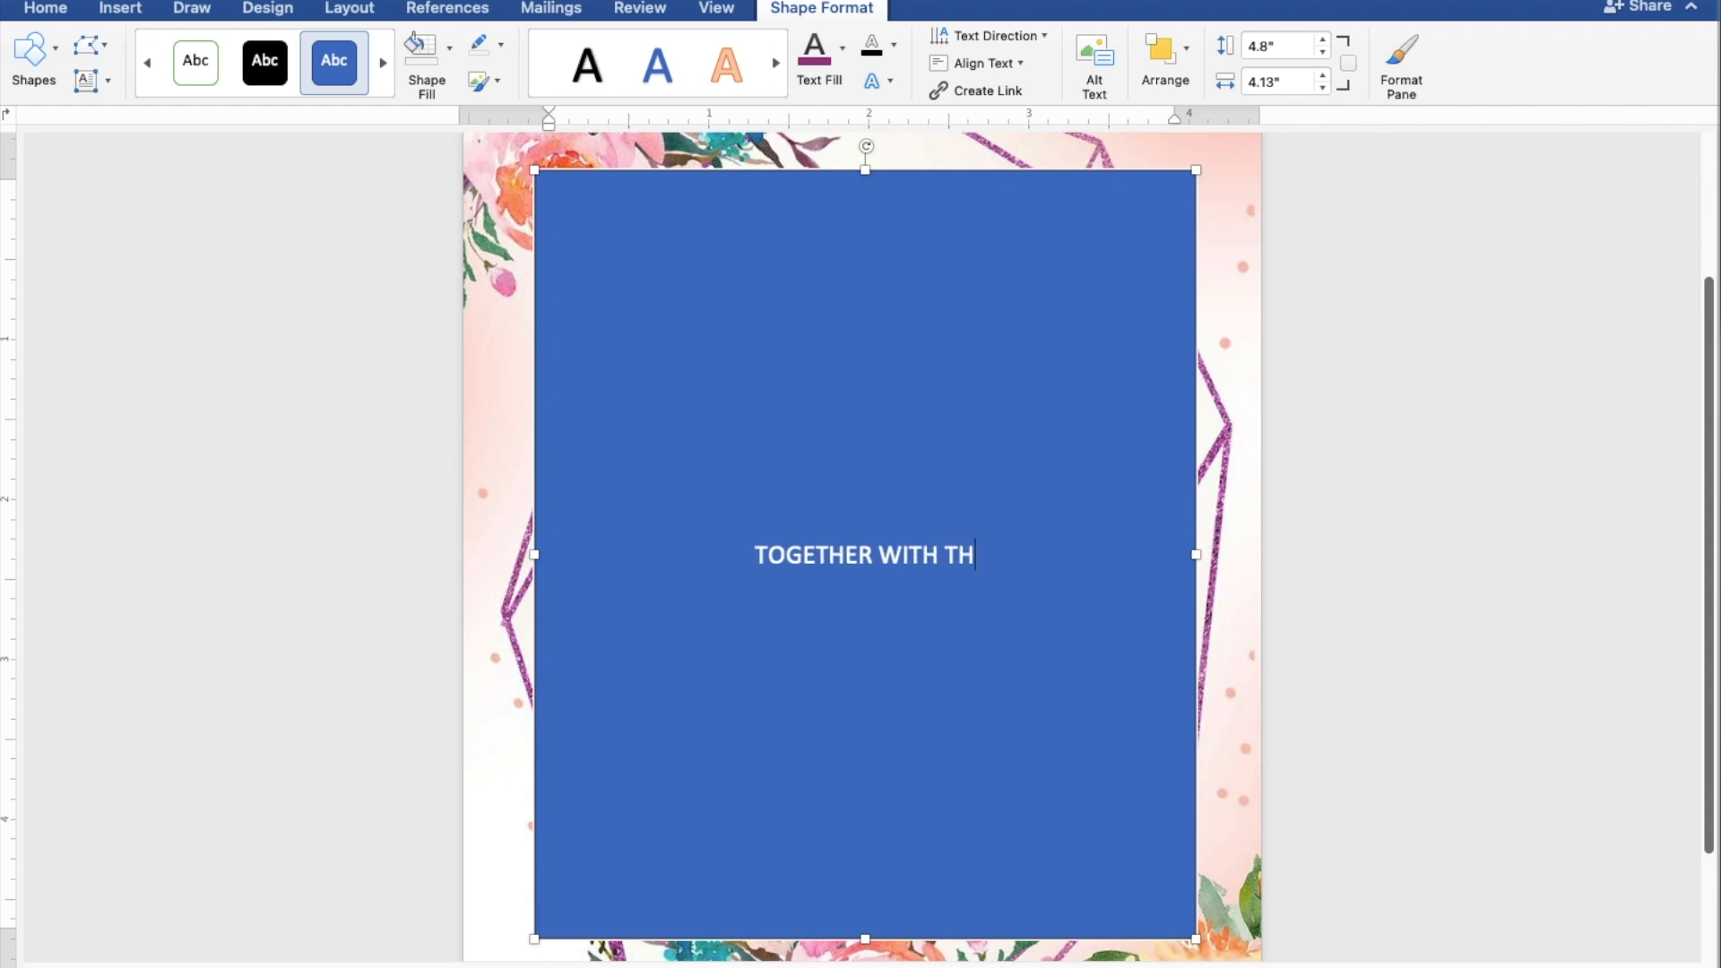
text(EIR )
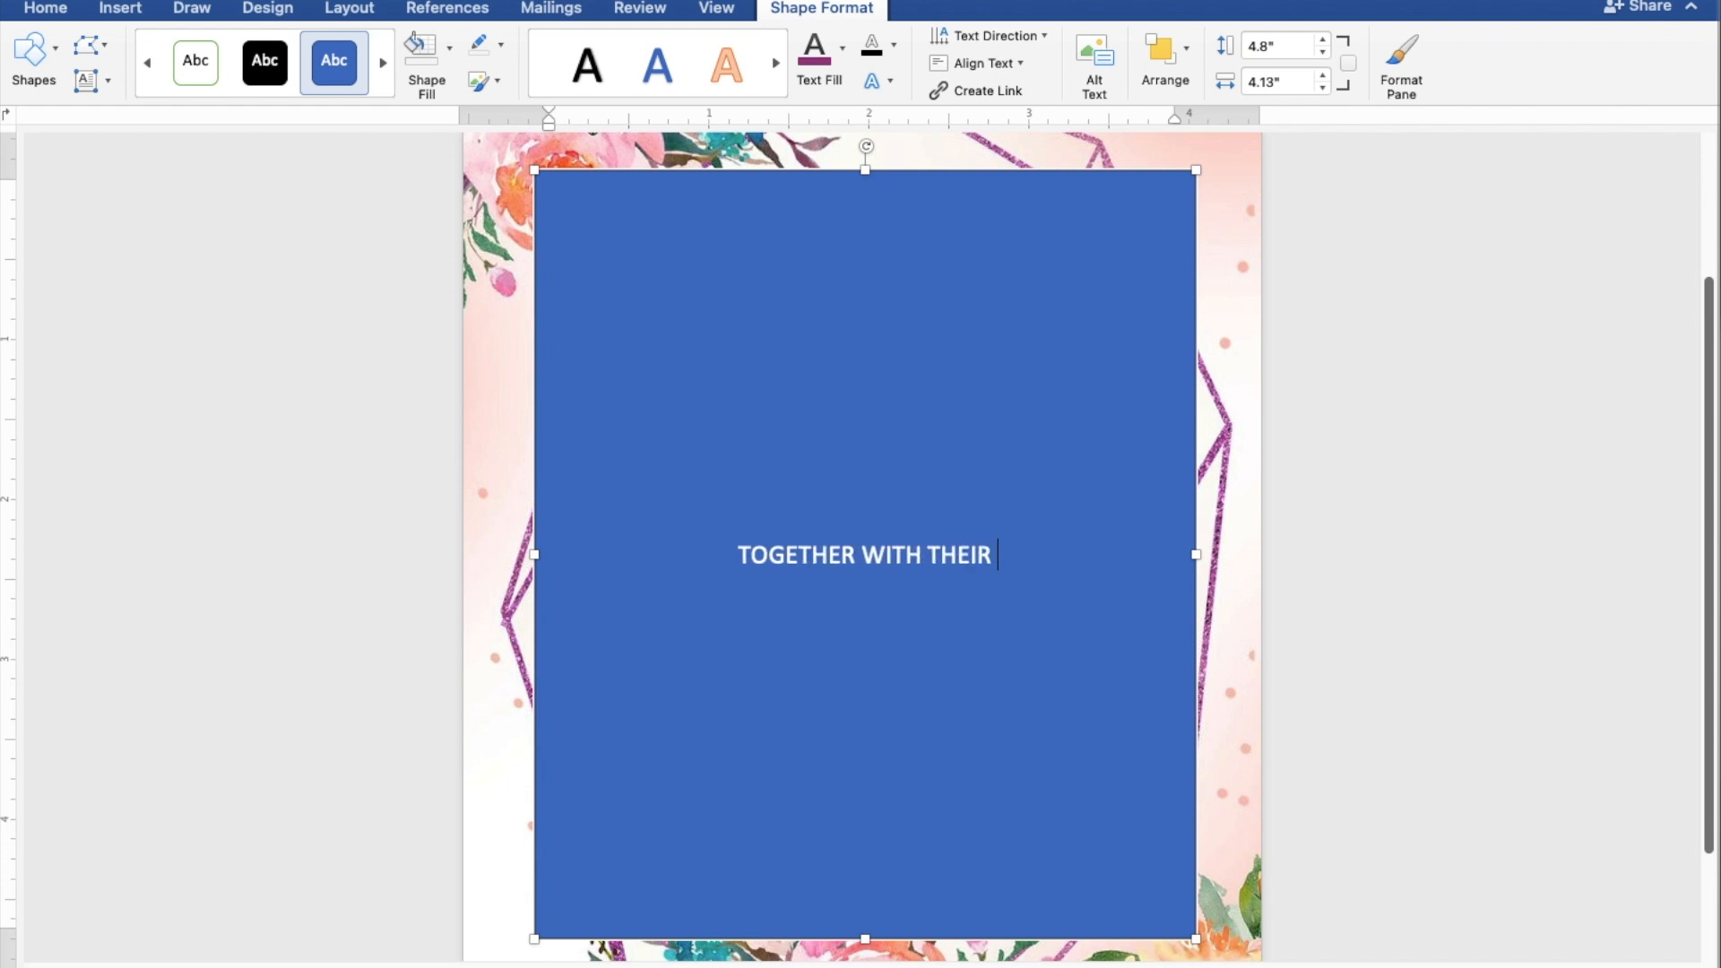
text(FAMILY)
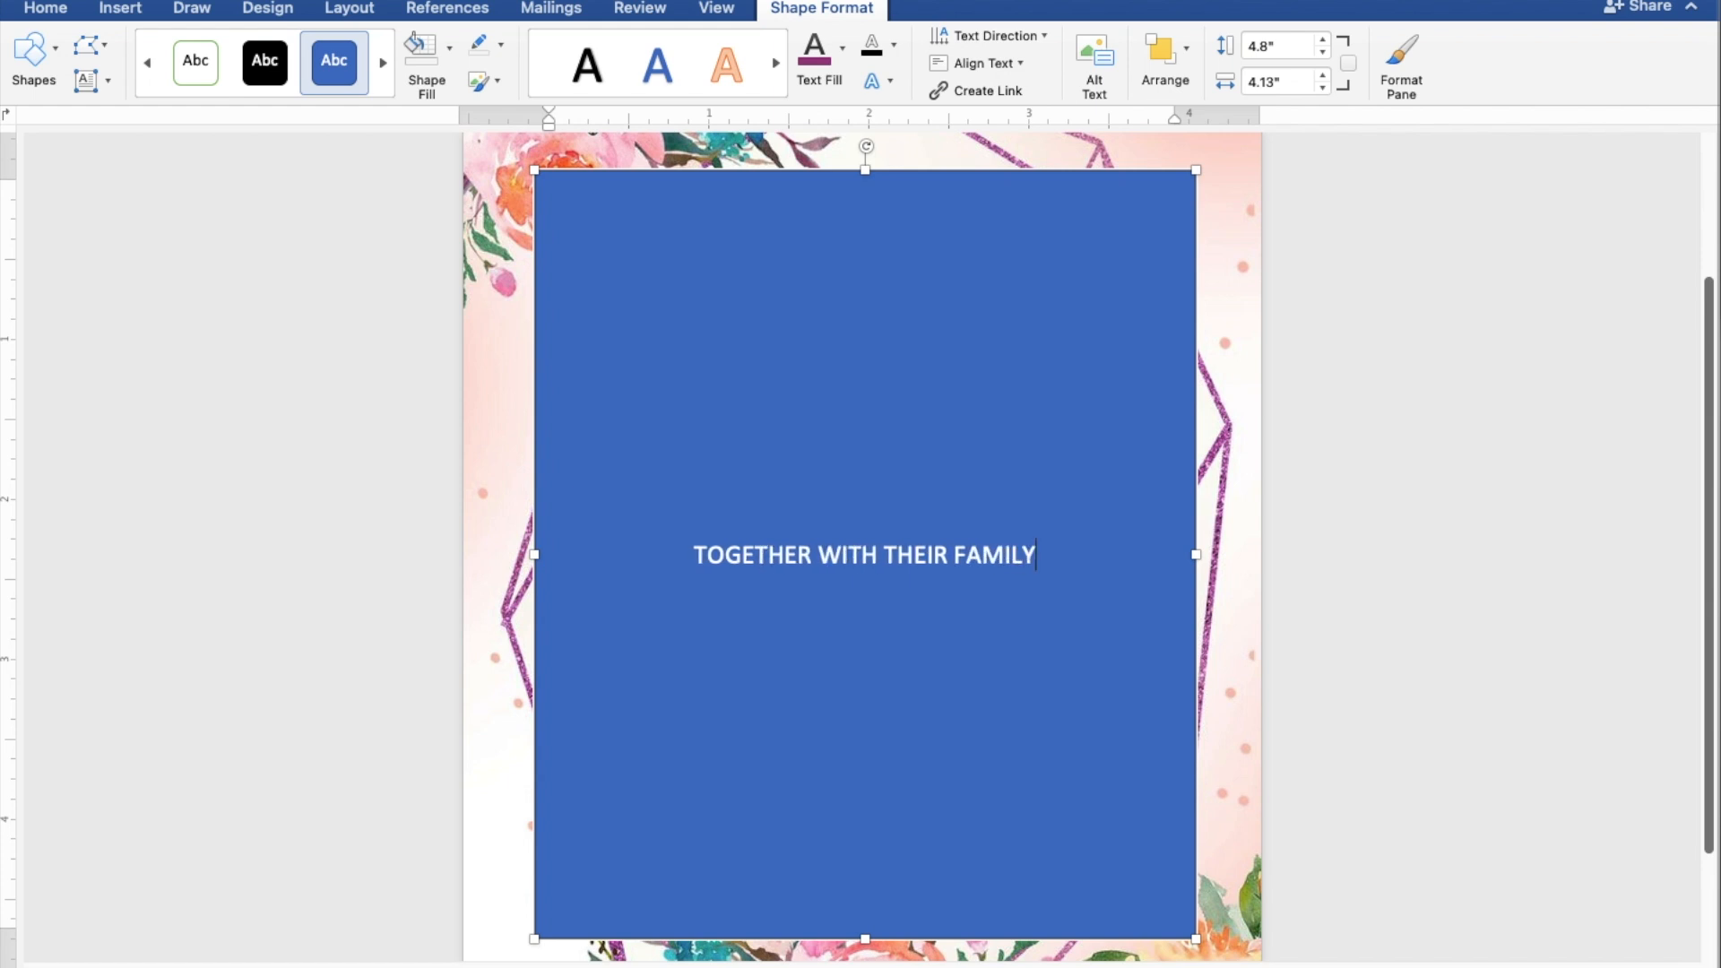
key(Return)
key(Return)
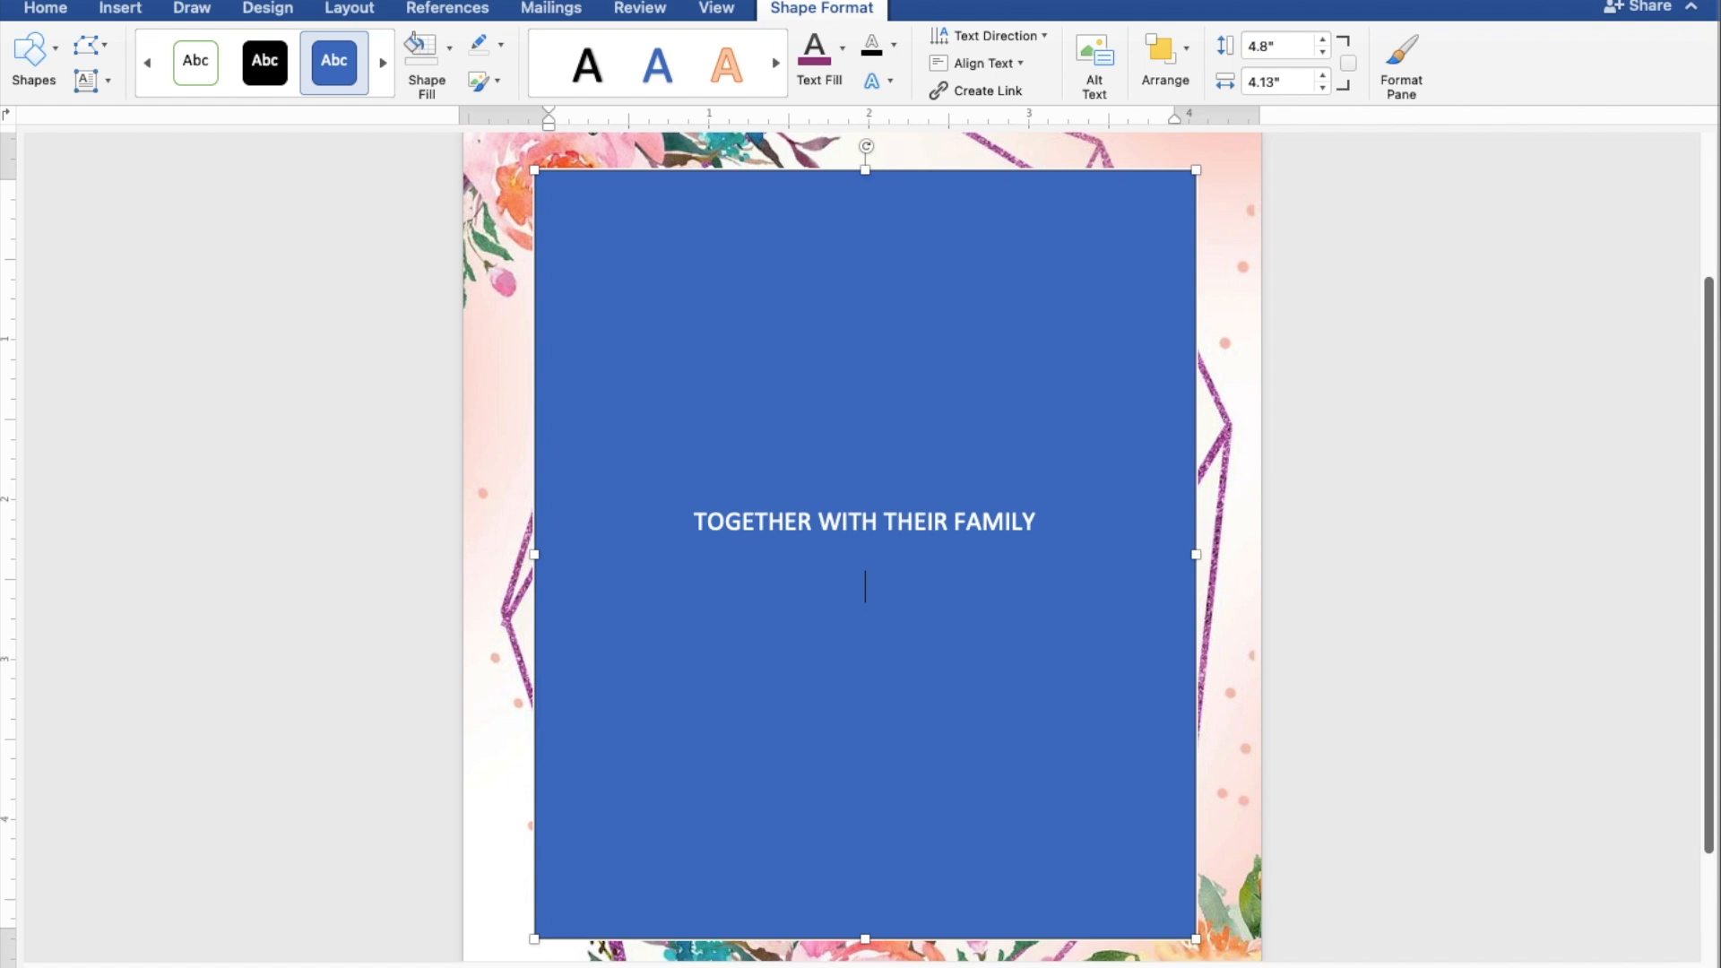
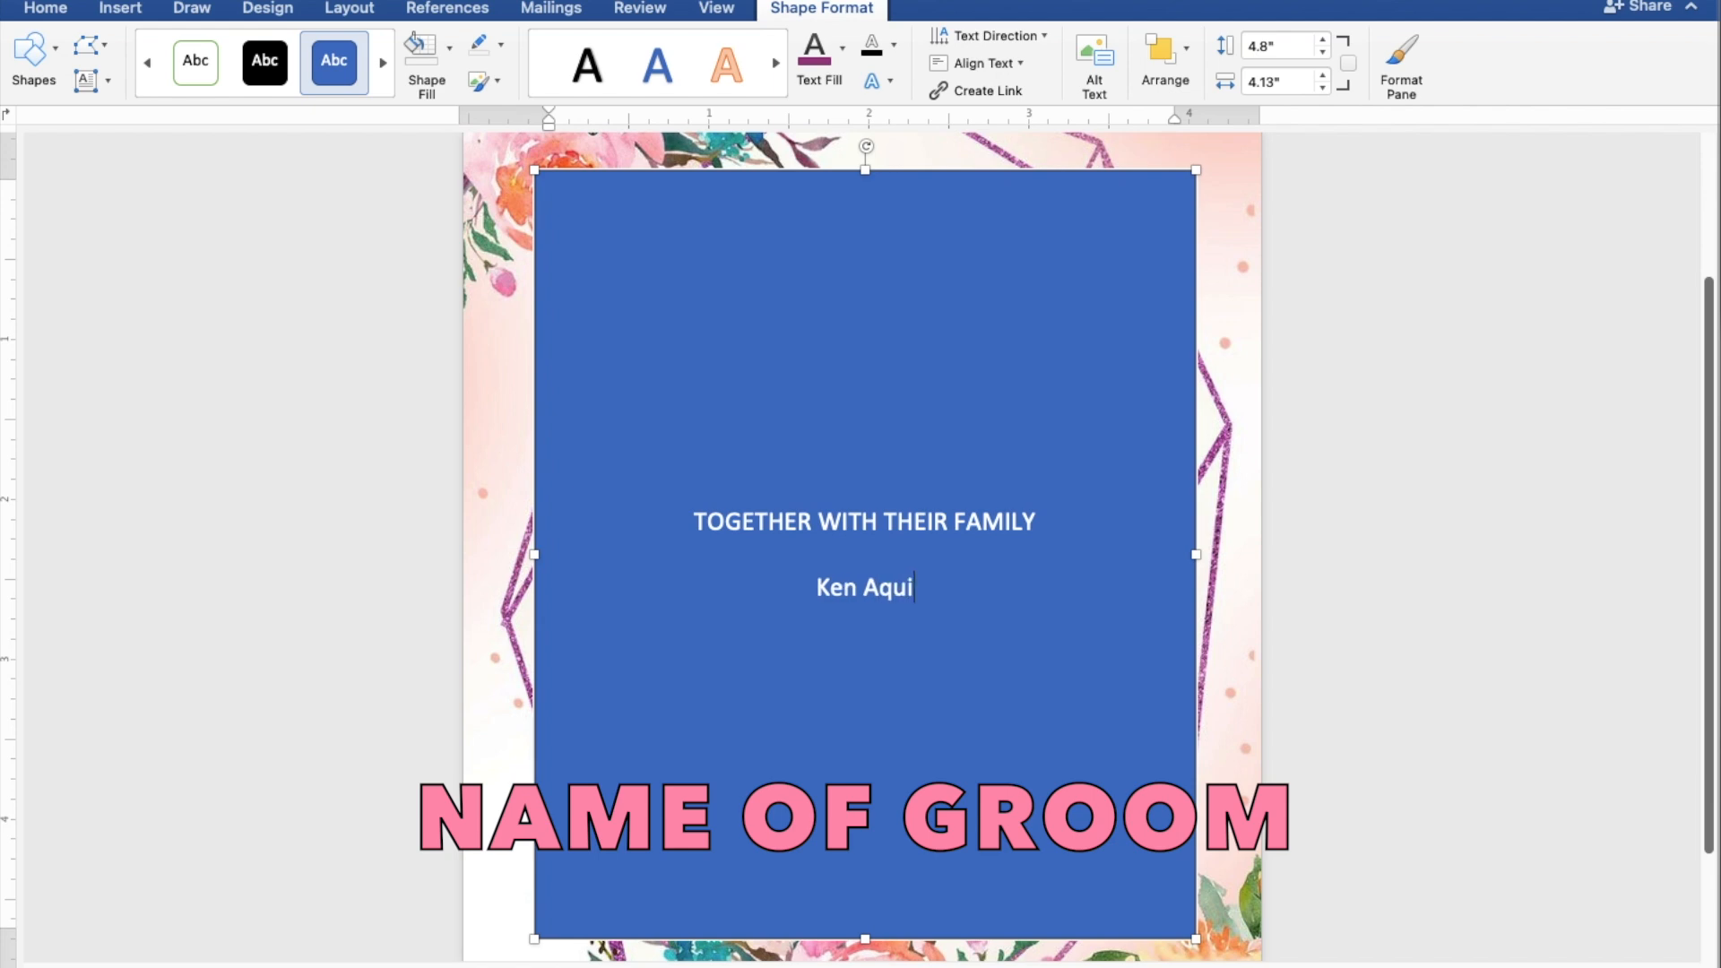
Step: Type the groom's name, AND, and the bride's name on separate centred lines
key(Return)
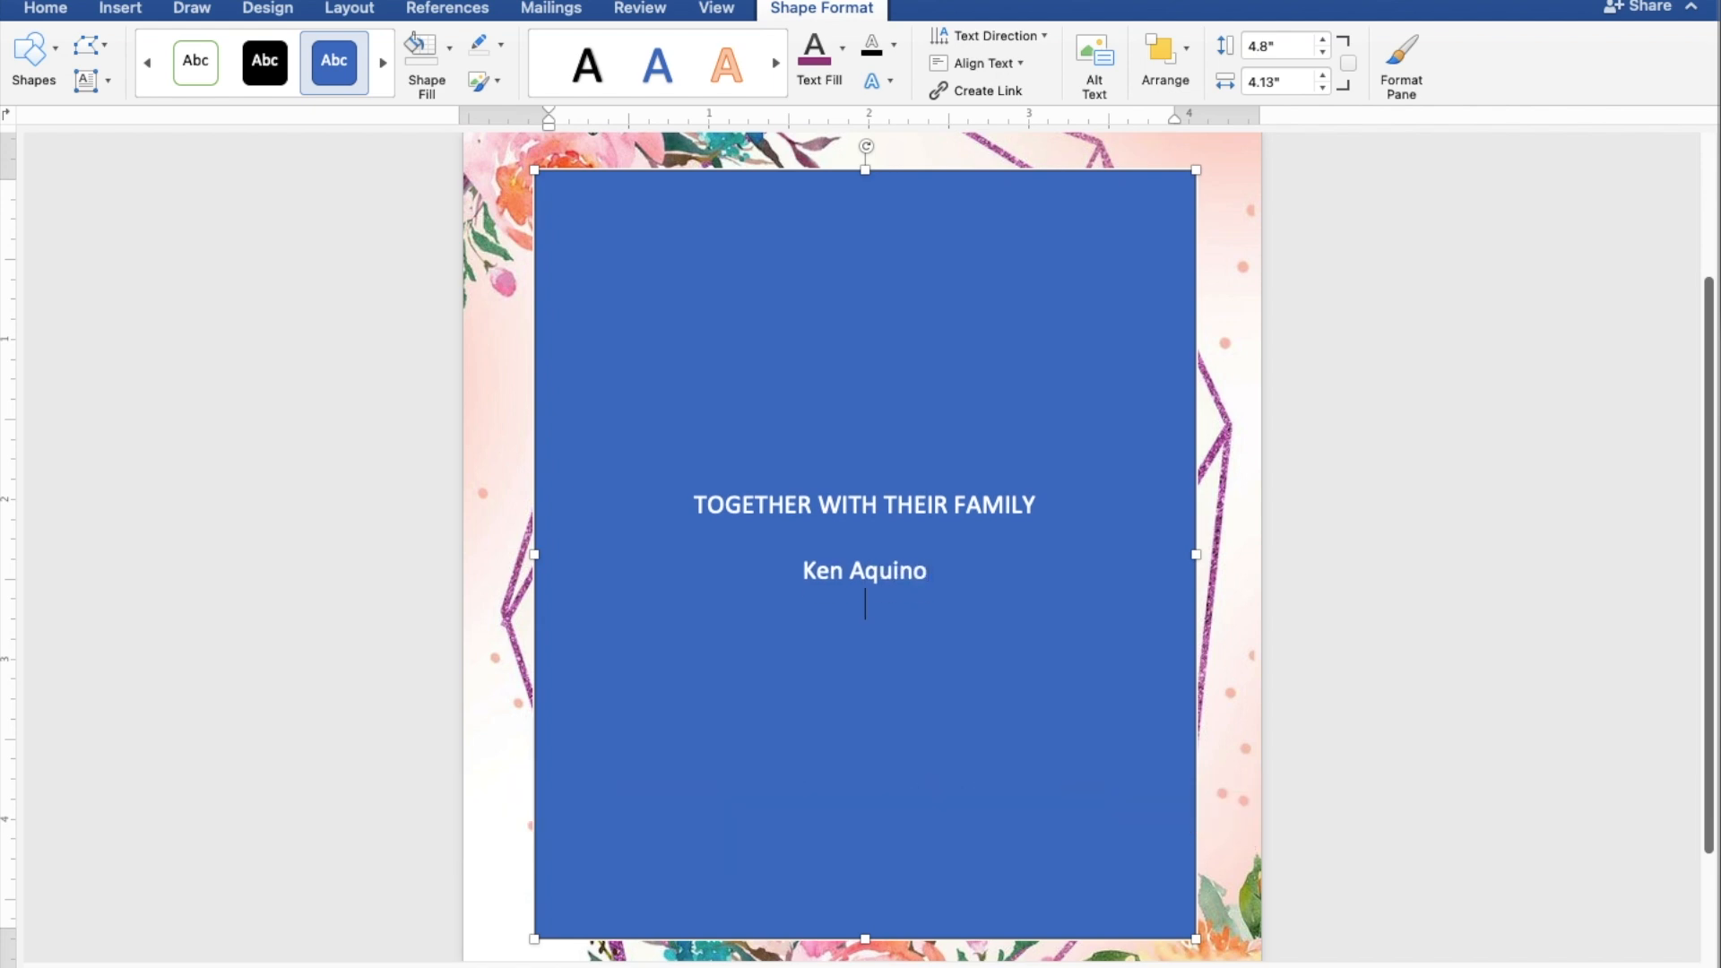
text(AND)
key(Return)
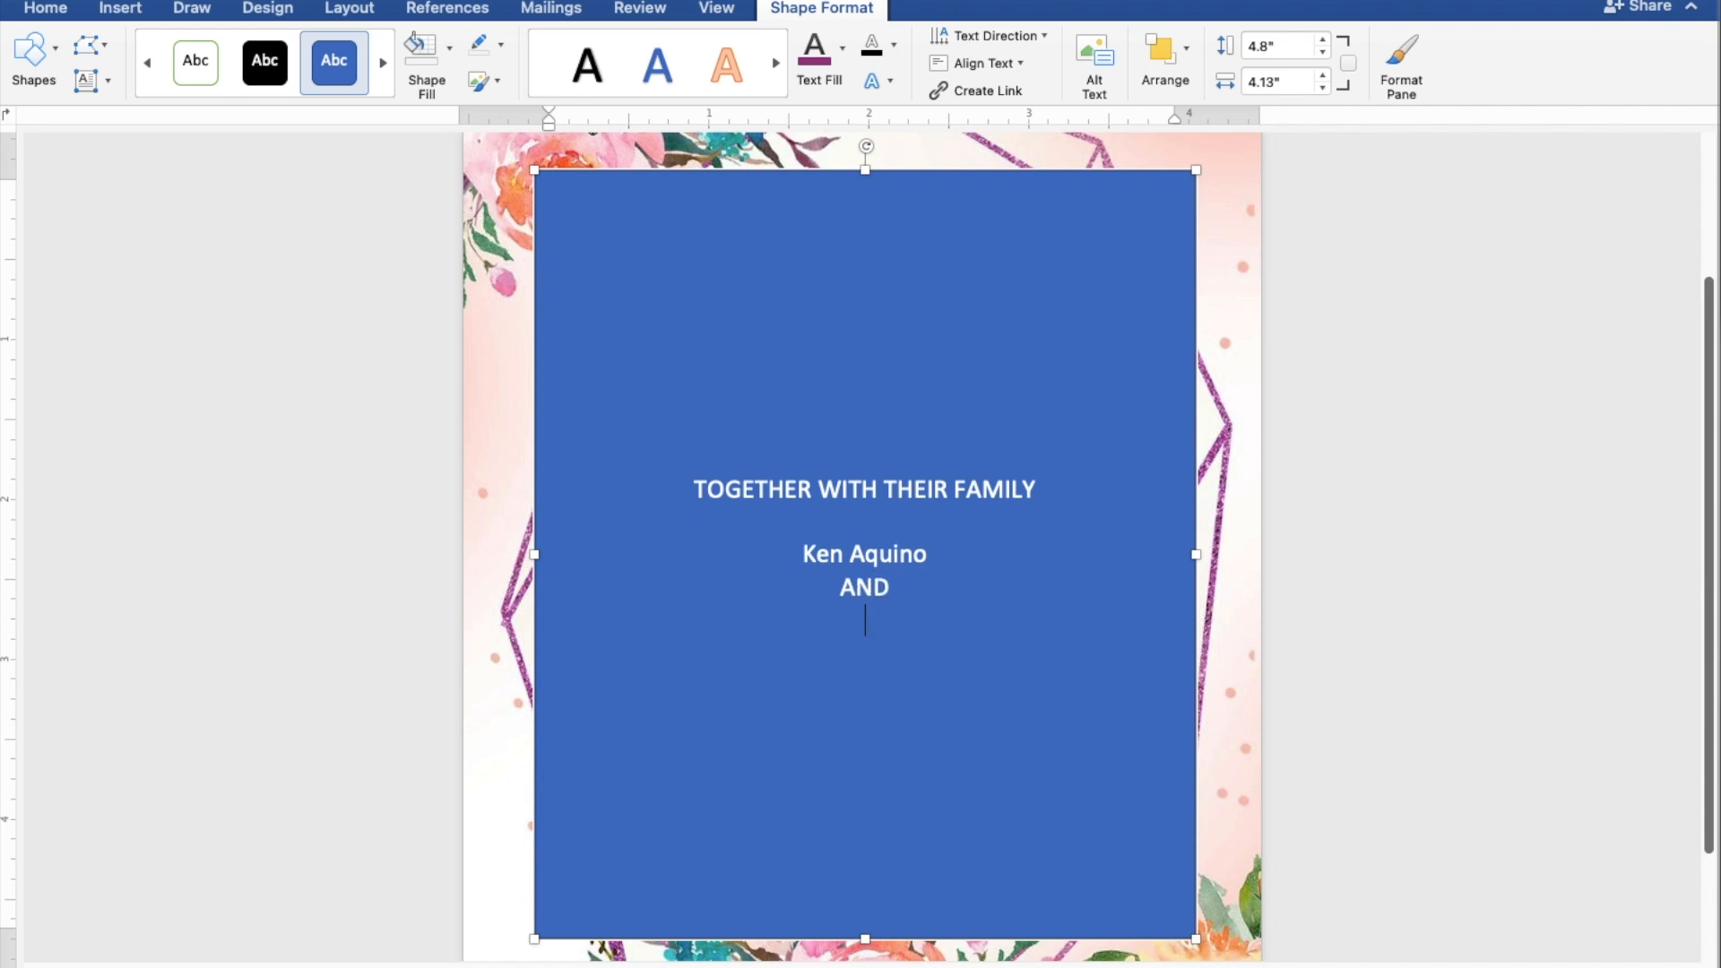
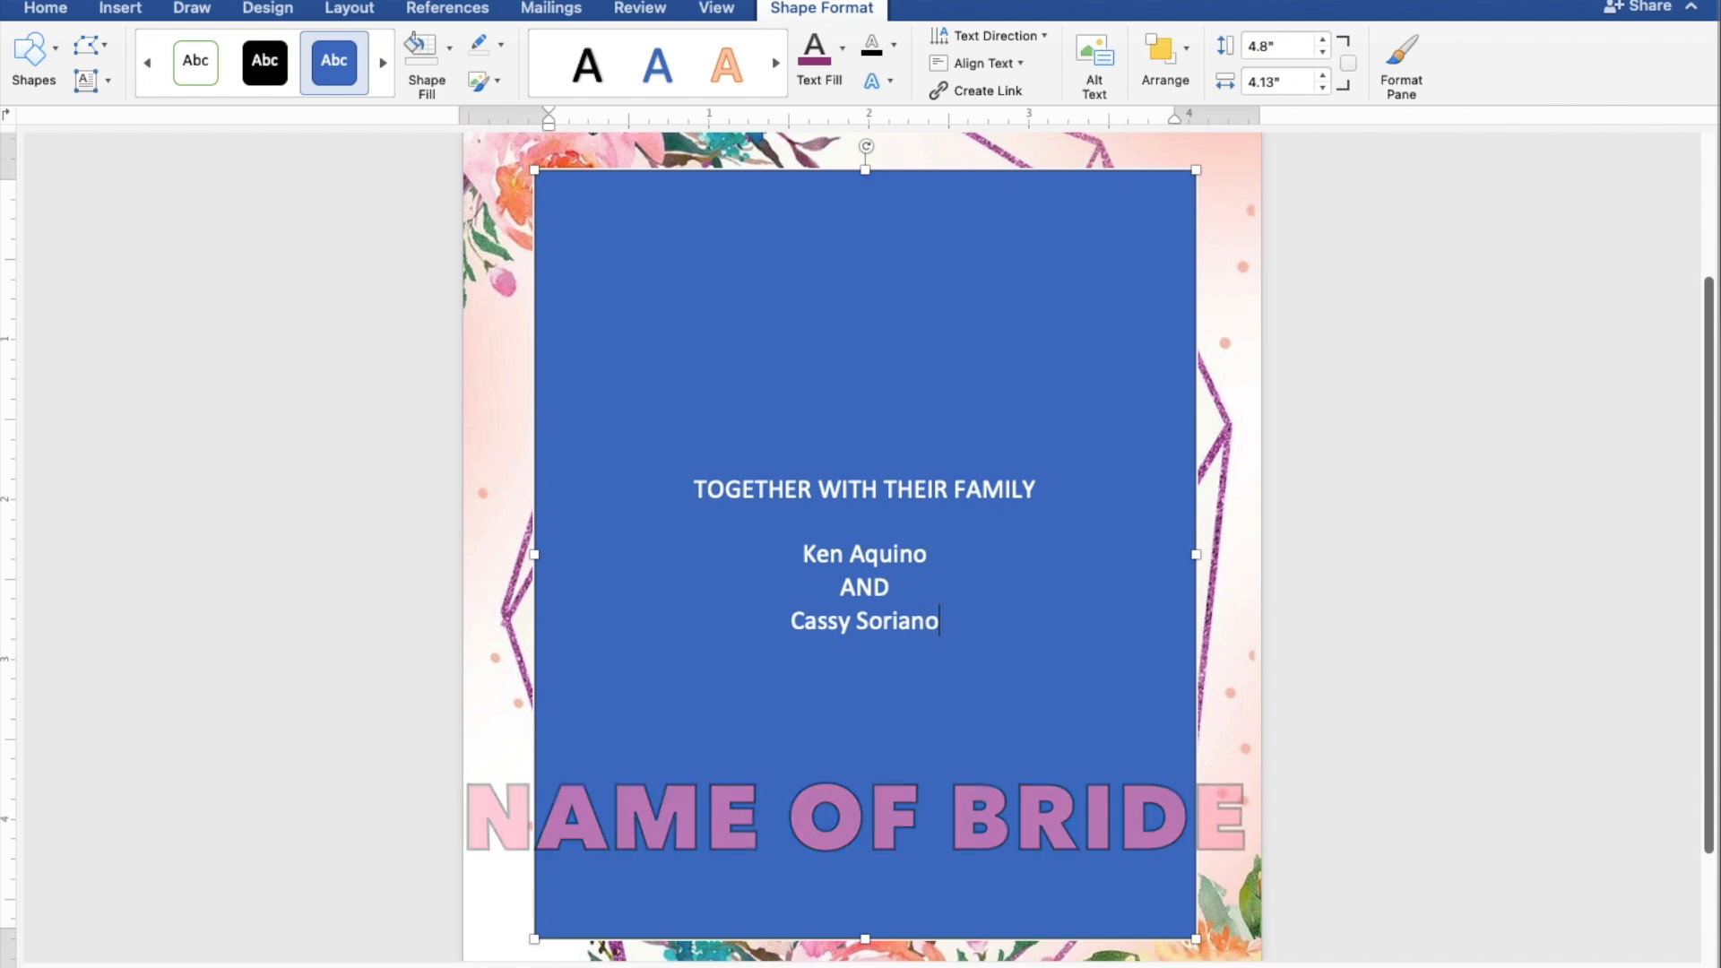
key(Return)
key(Return)
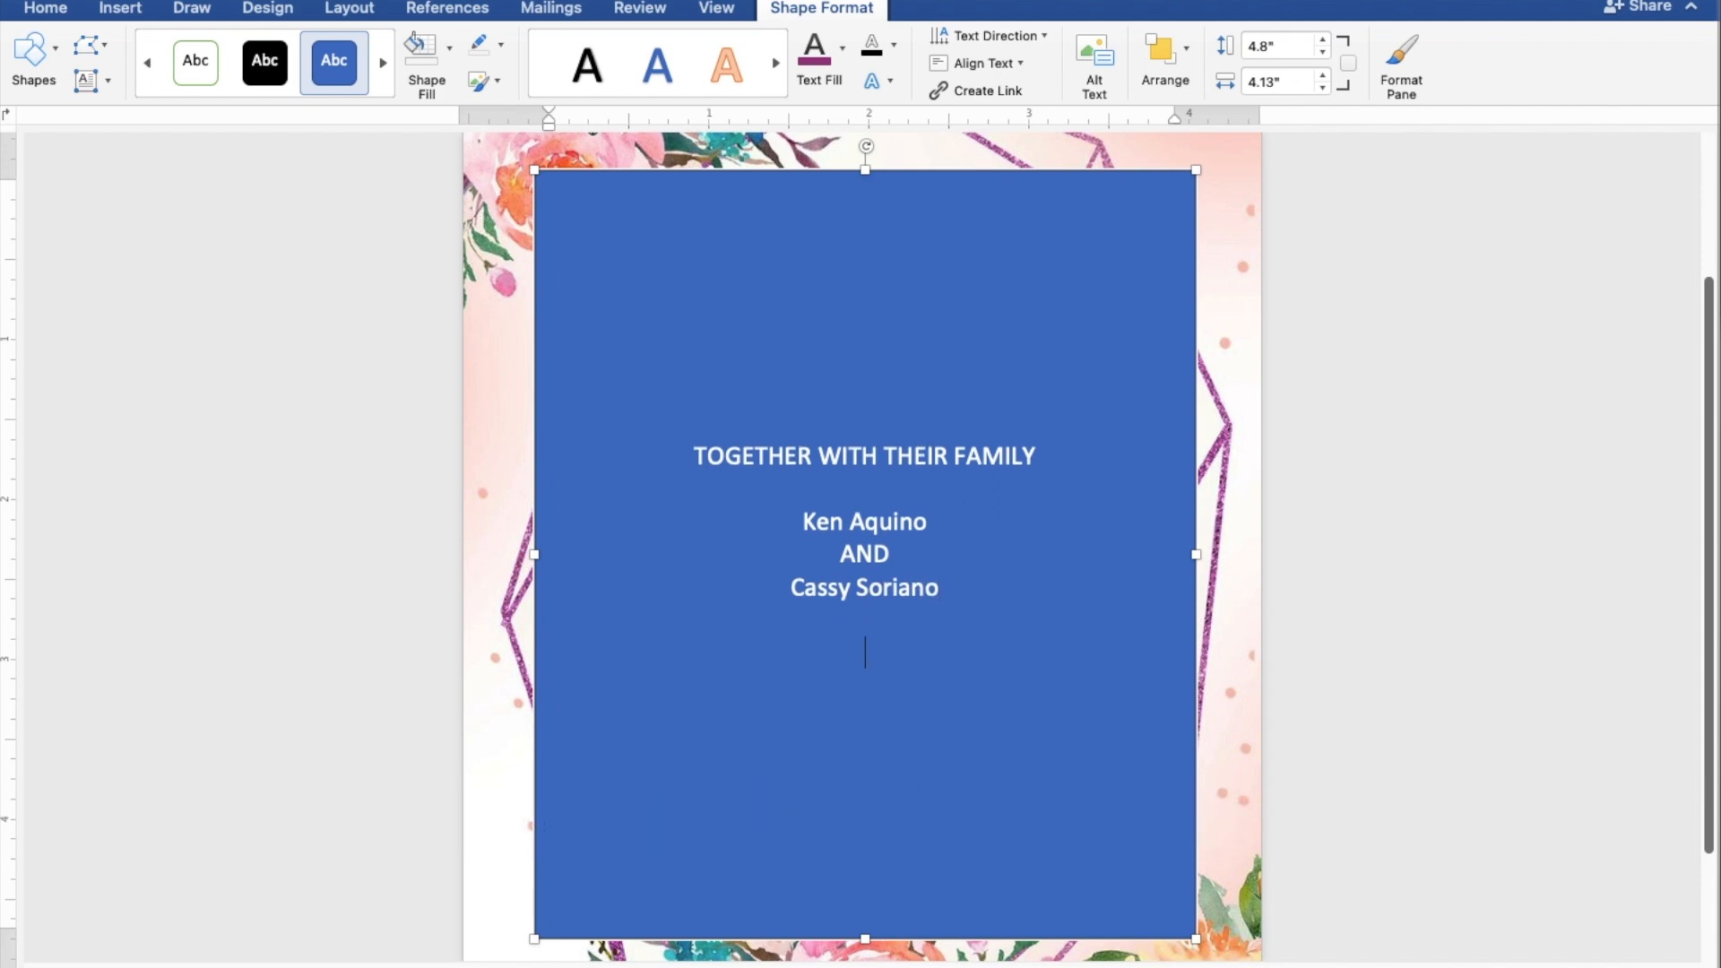
Step: Add the lines 'REQUEST THE PLEASURE OF YOUR PRESENCE' and 'AS THEY JOYFULLY UNITE IN MARRIAGE'
text(REQUEST THE )
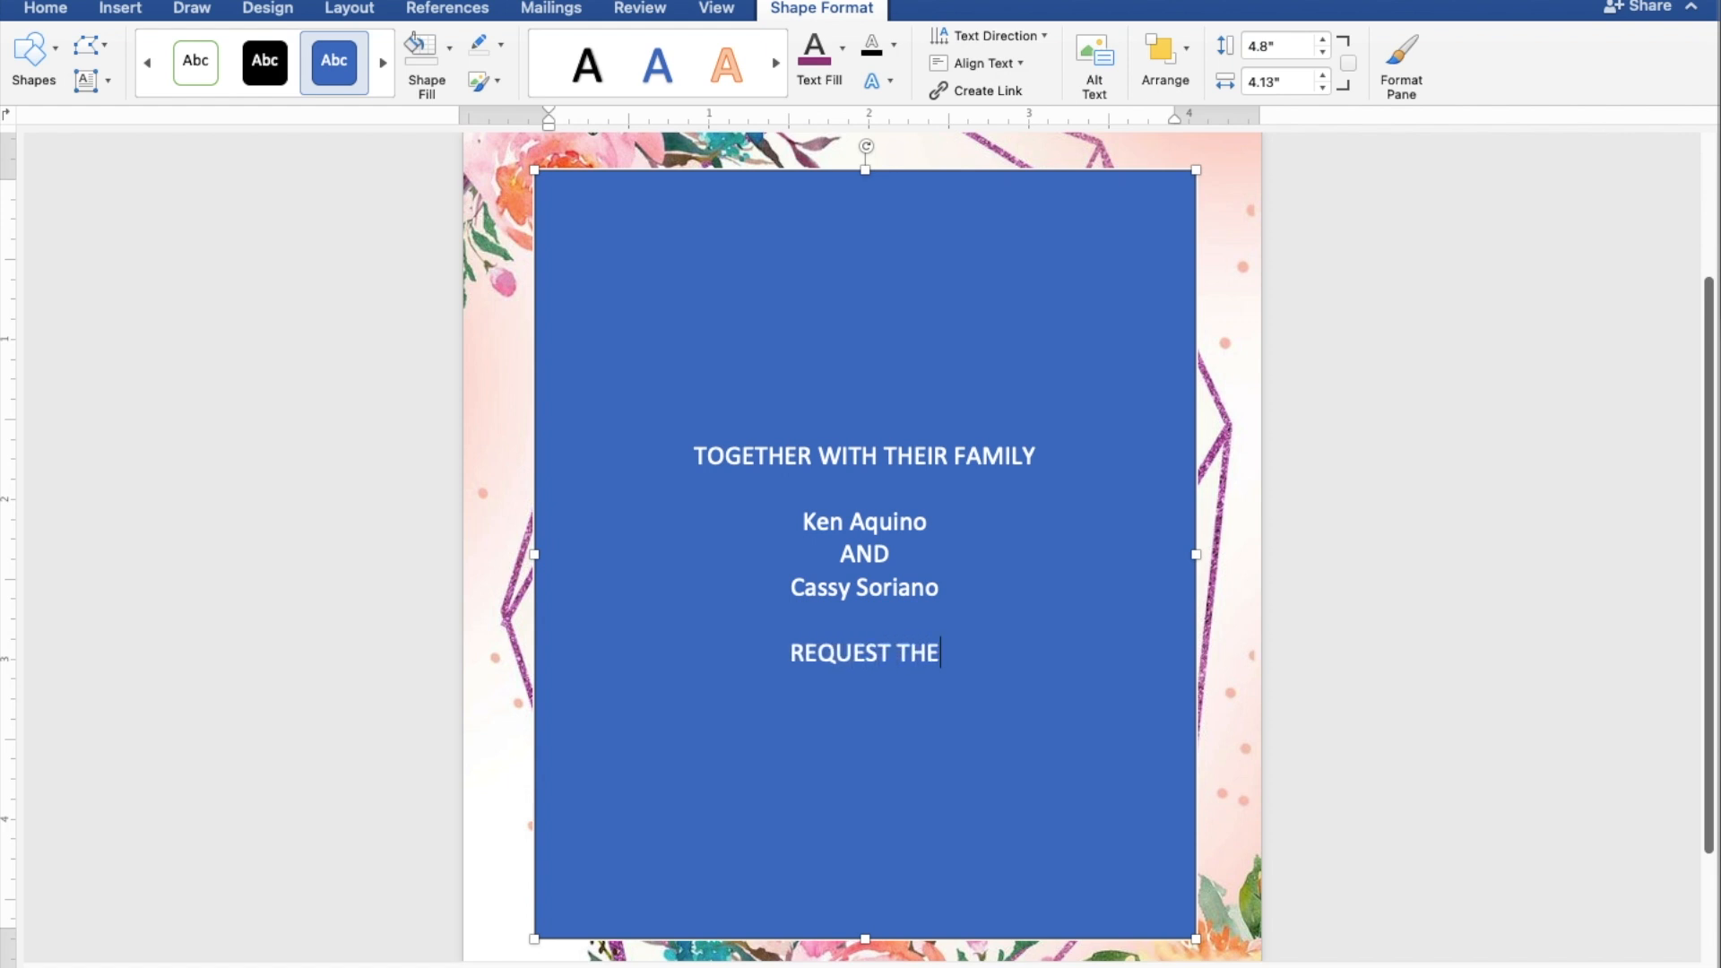
text(P)
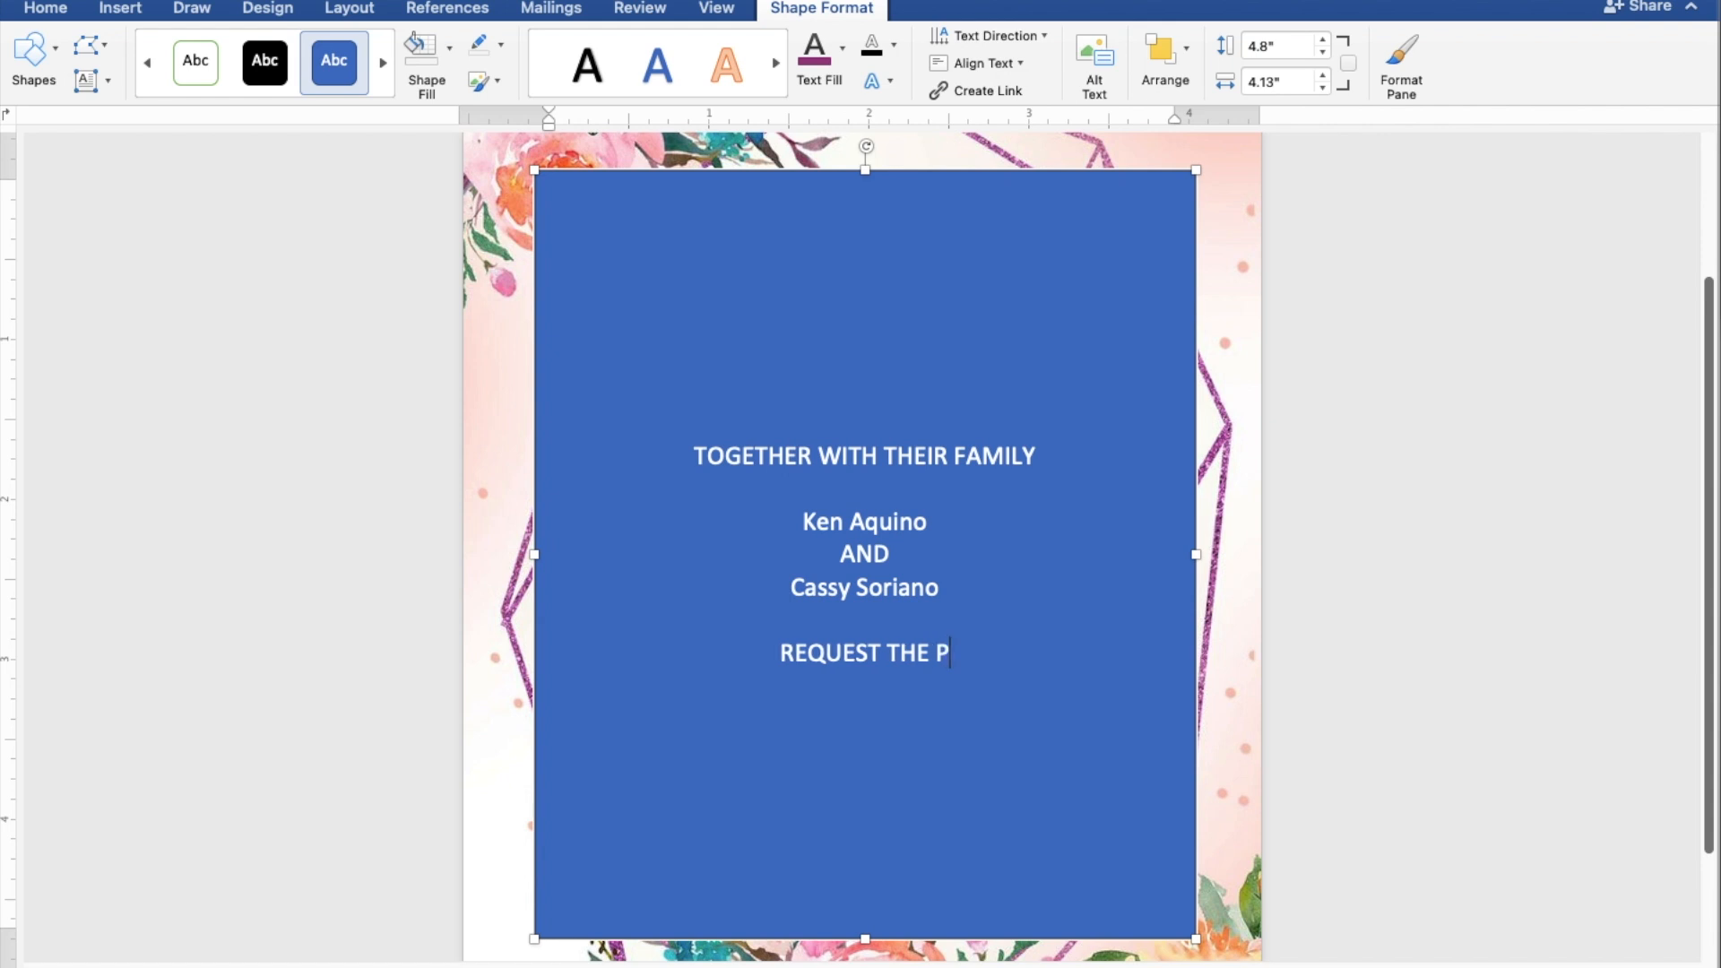
text(LEA)
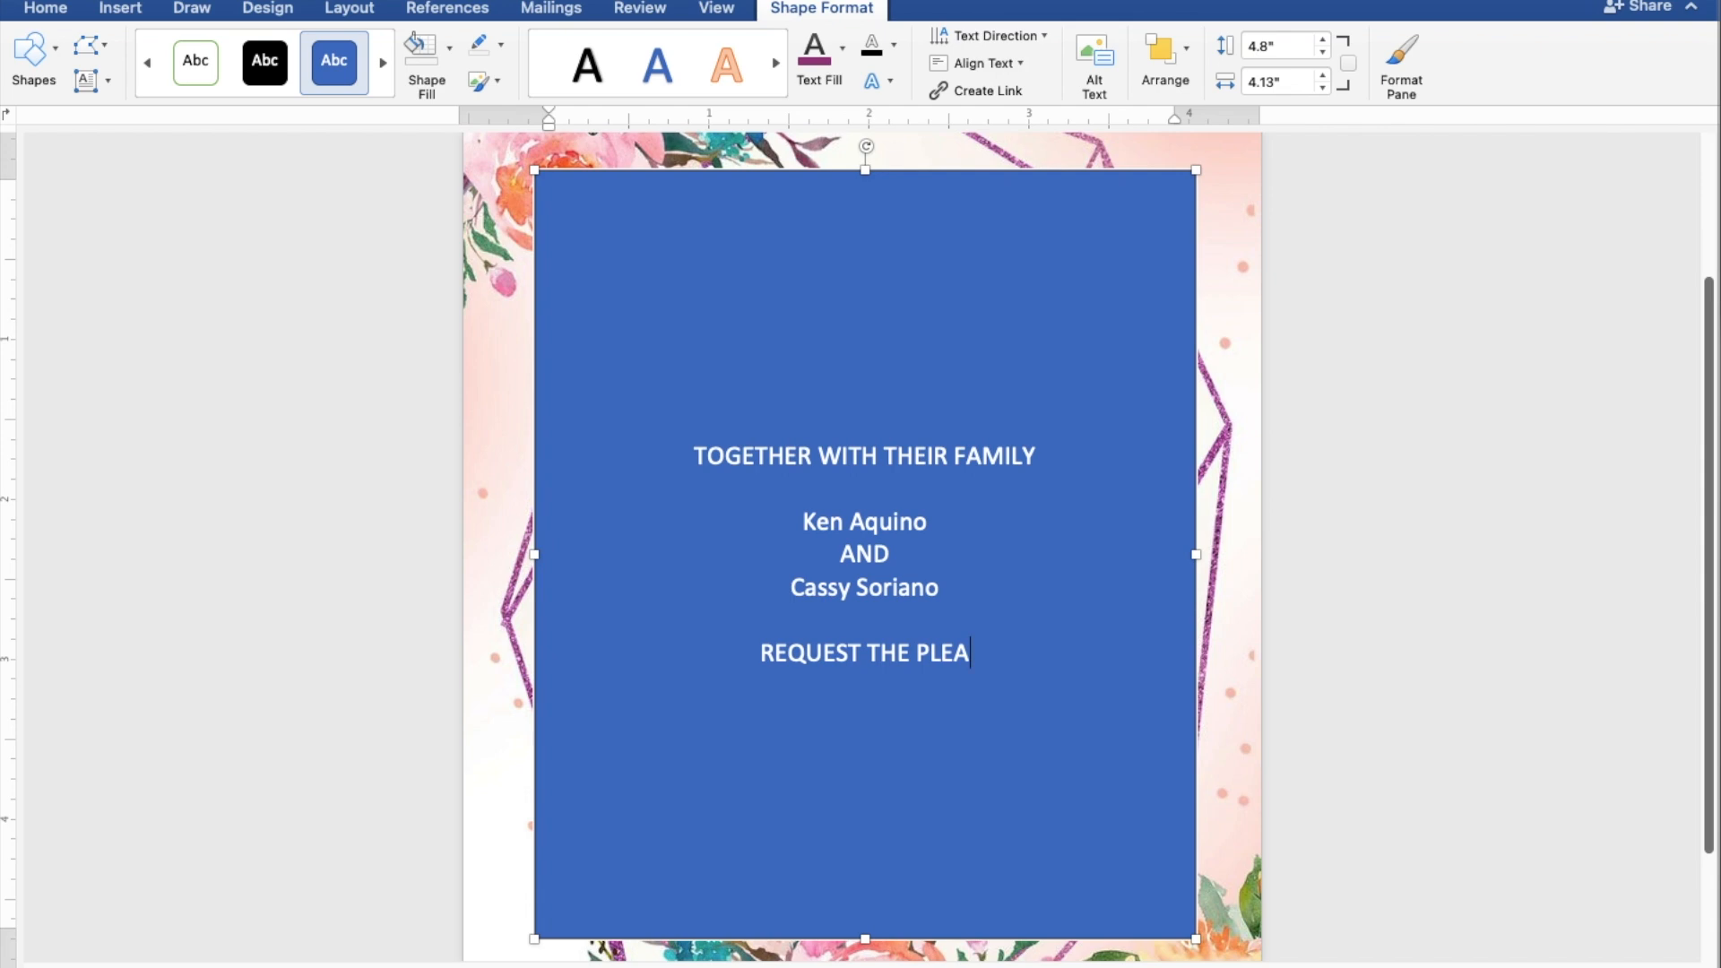
text(SURE)
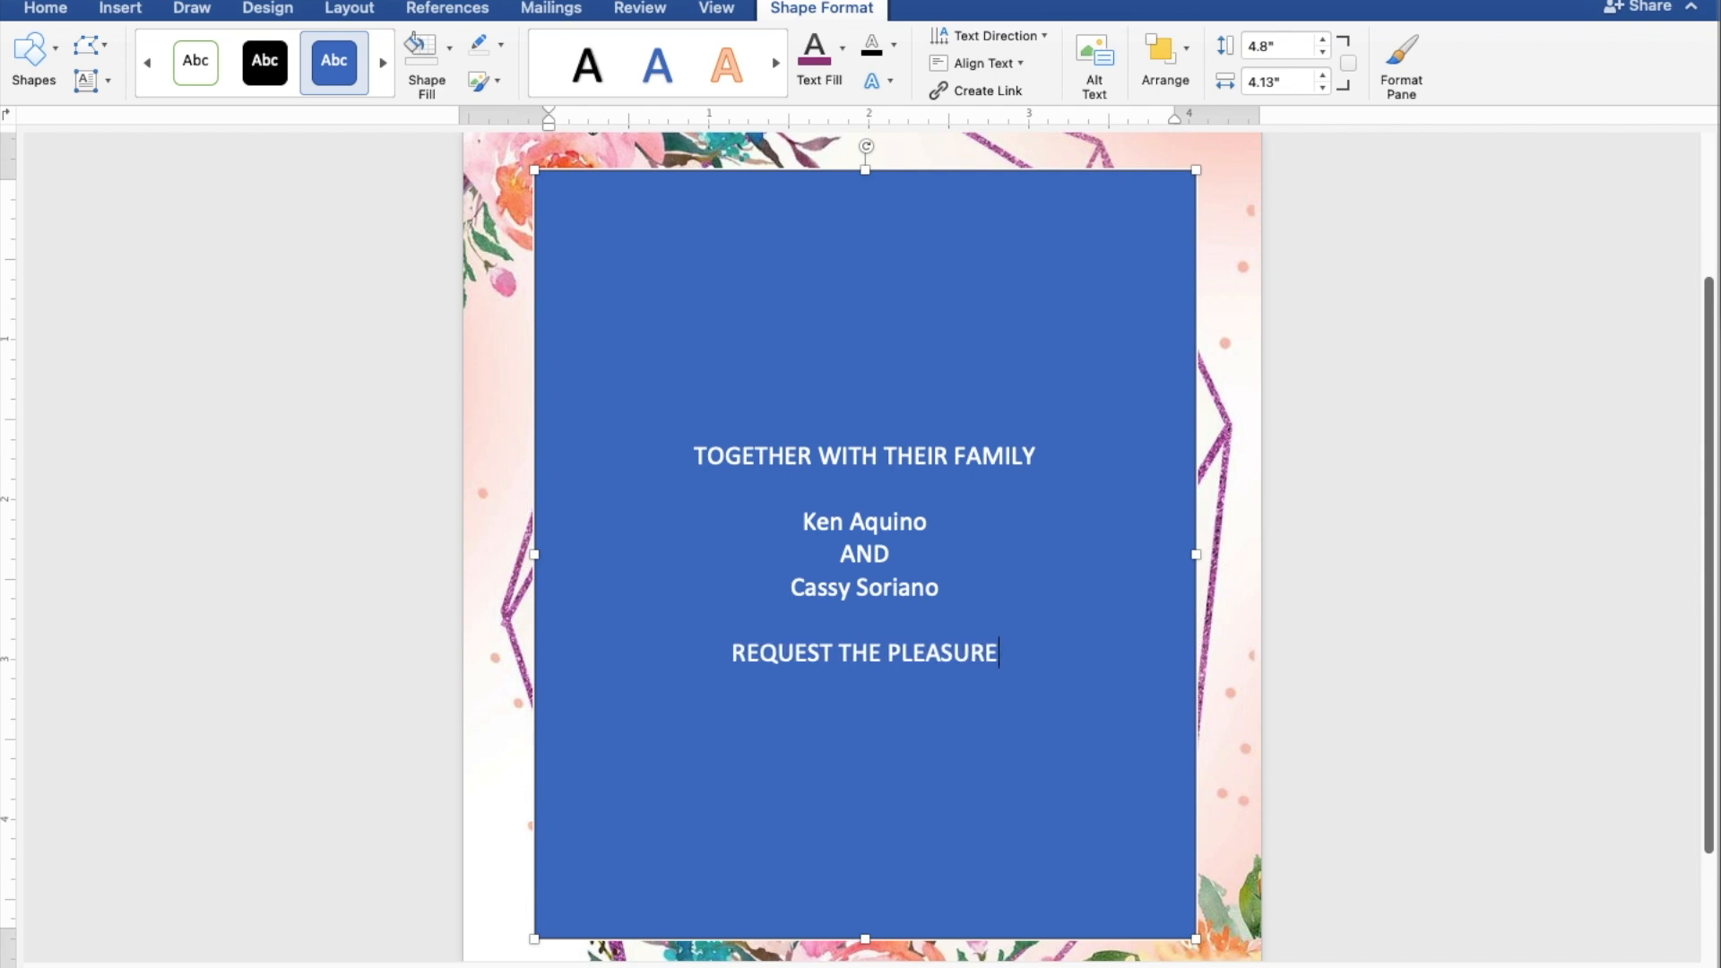
text( OF)
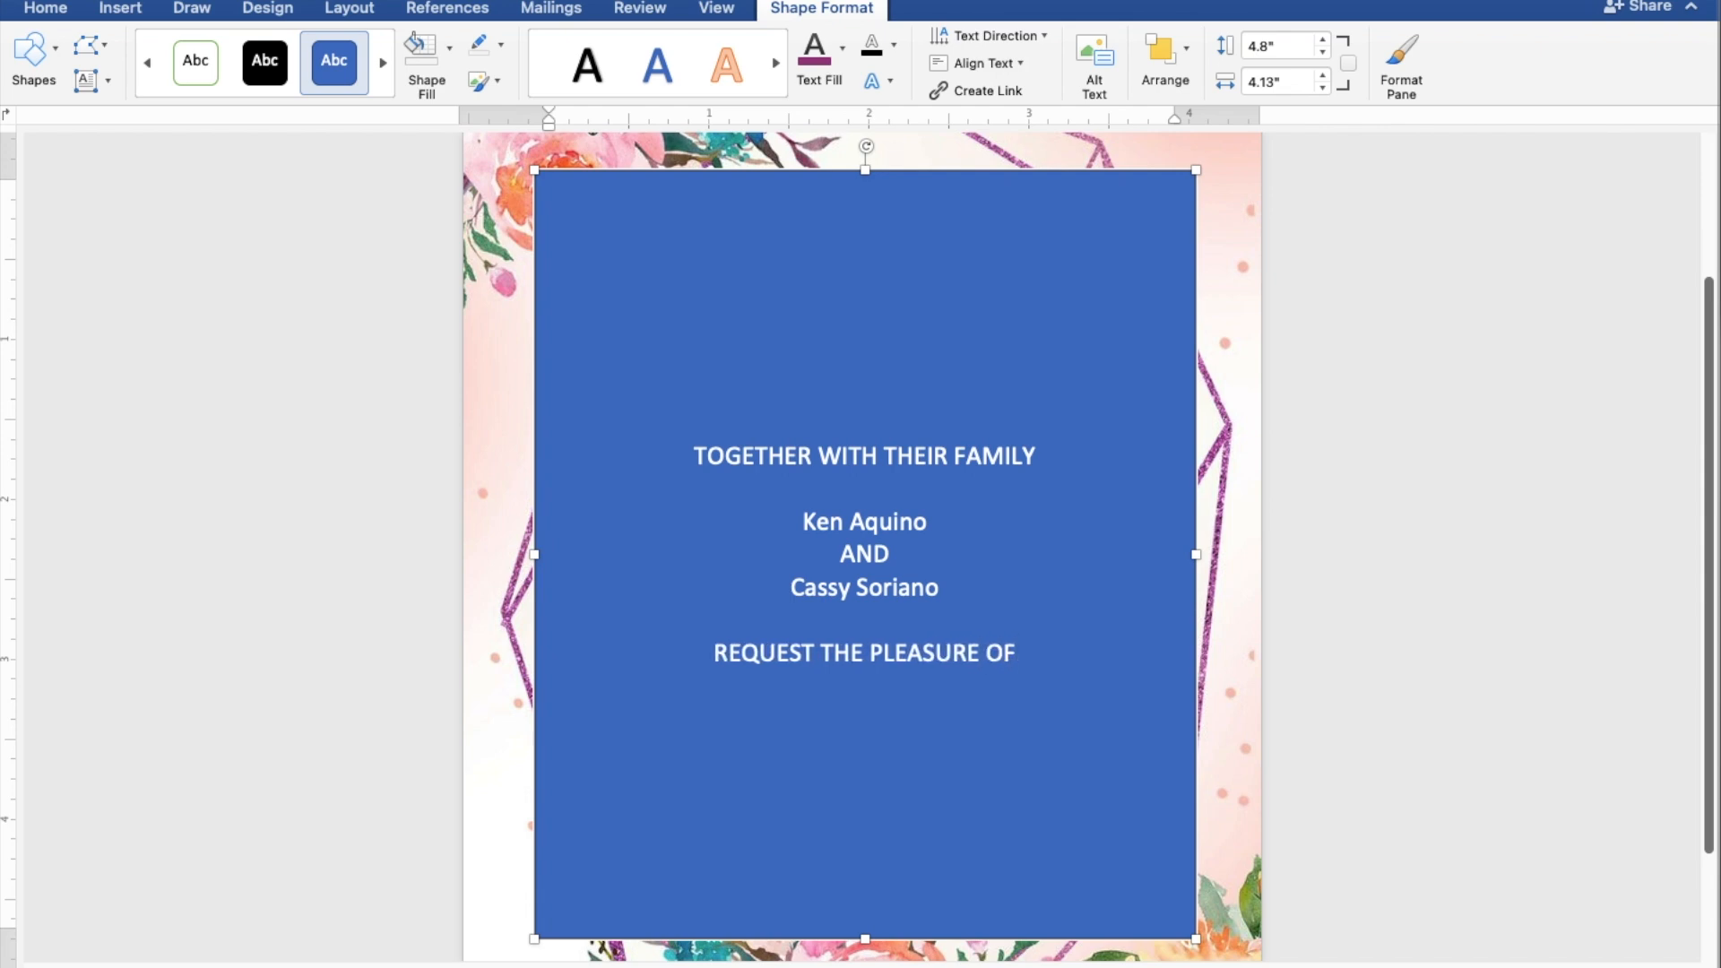
text( YOU)
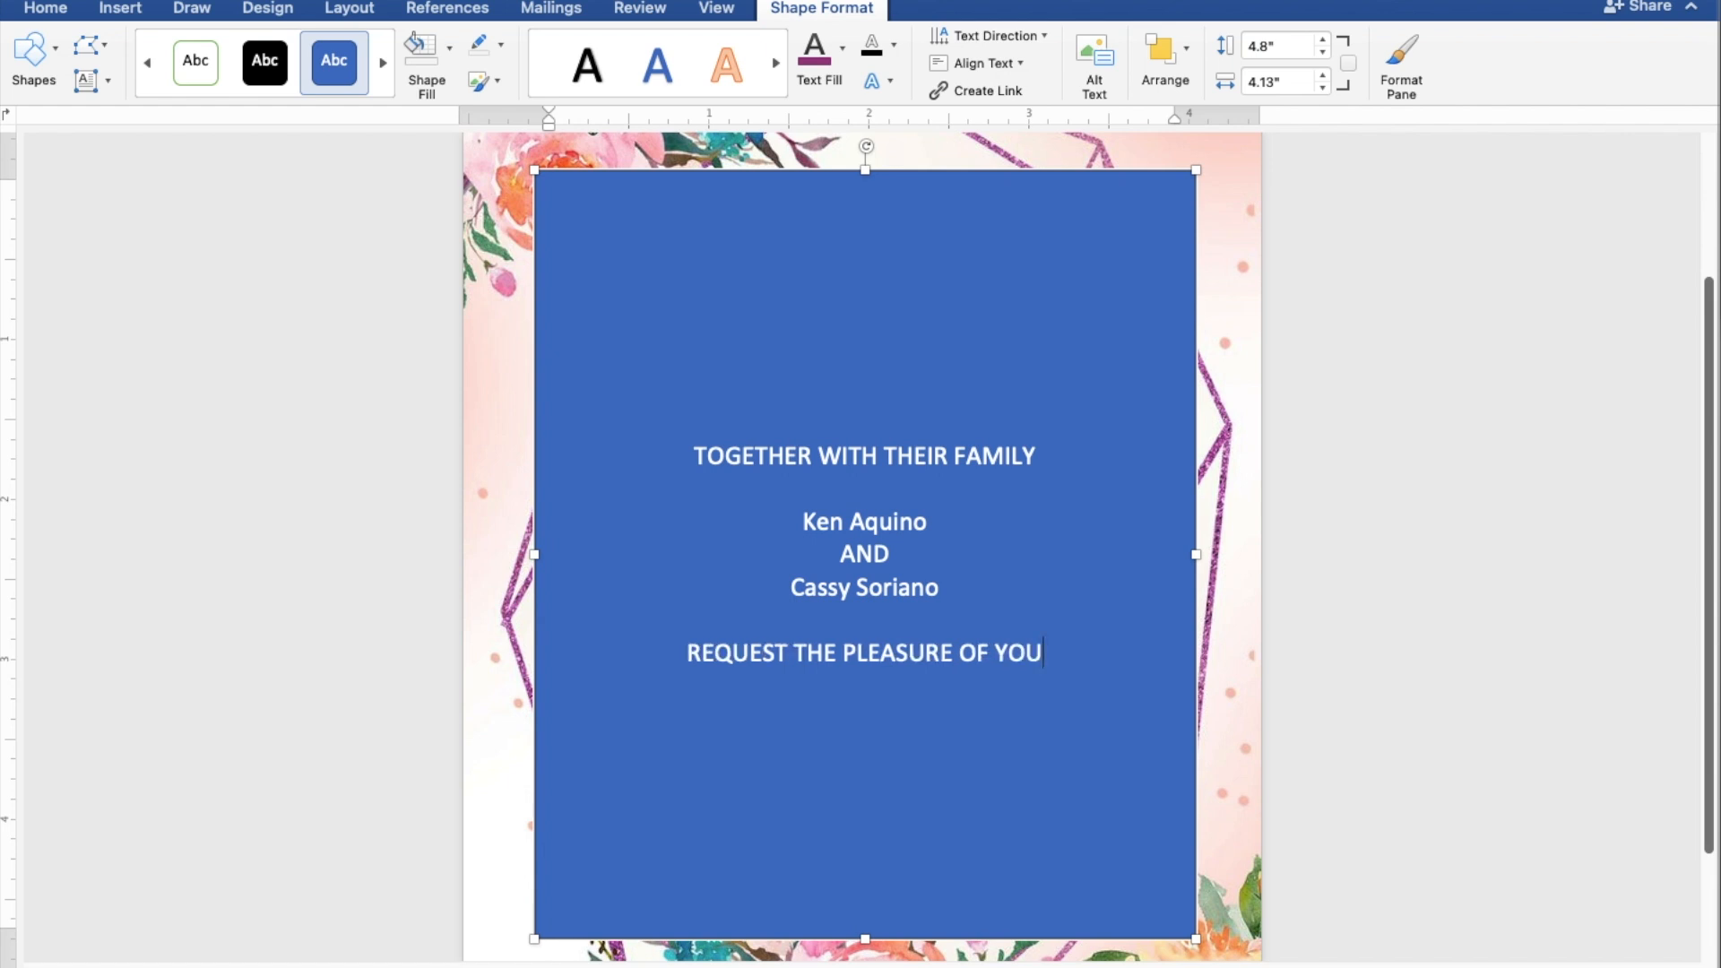
text(R PR)
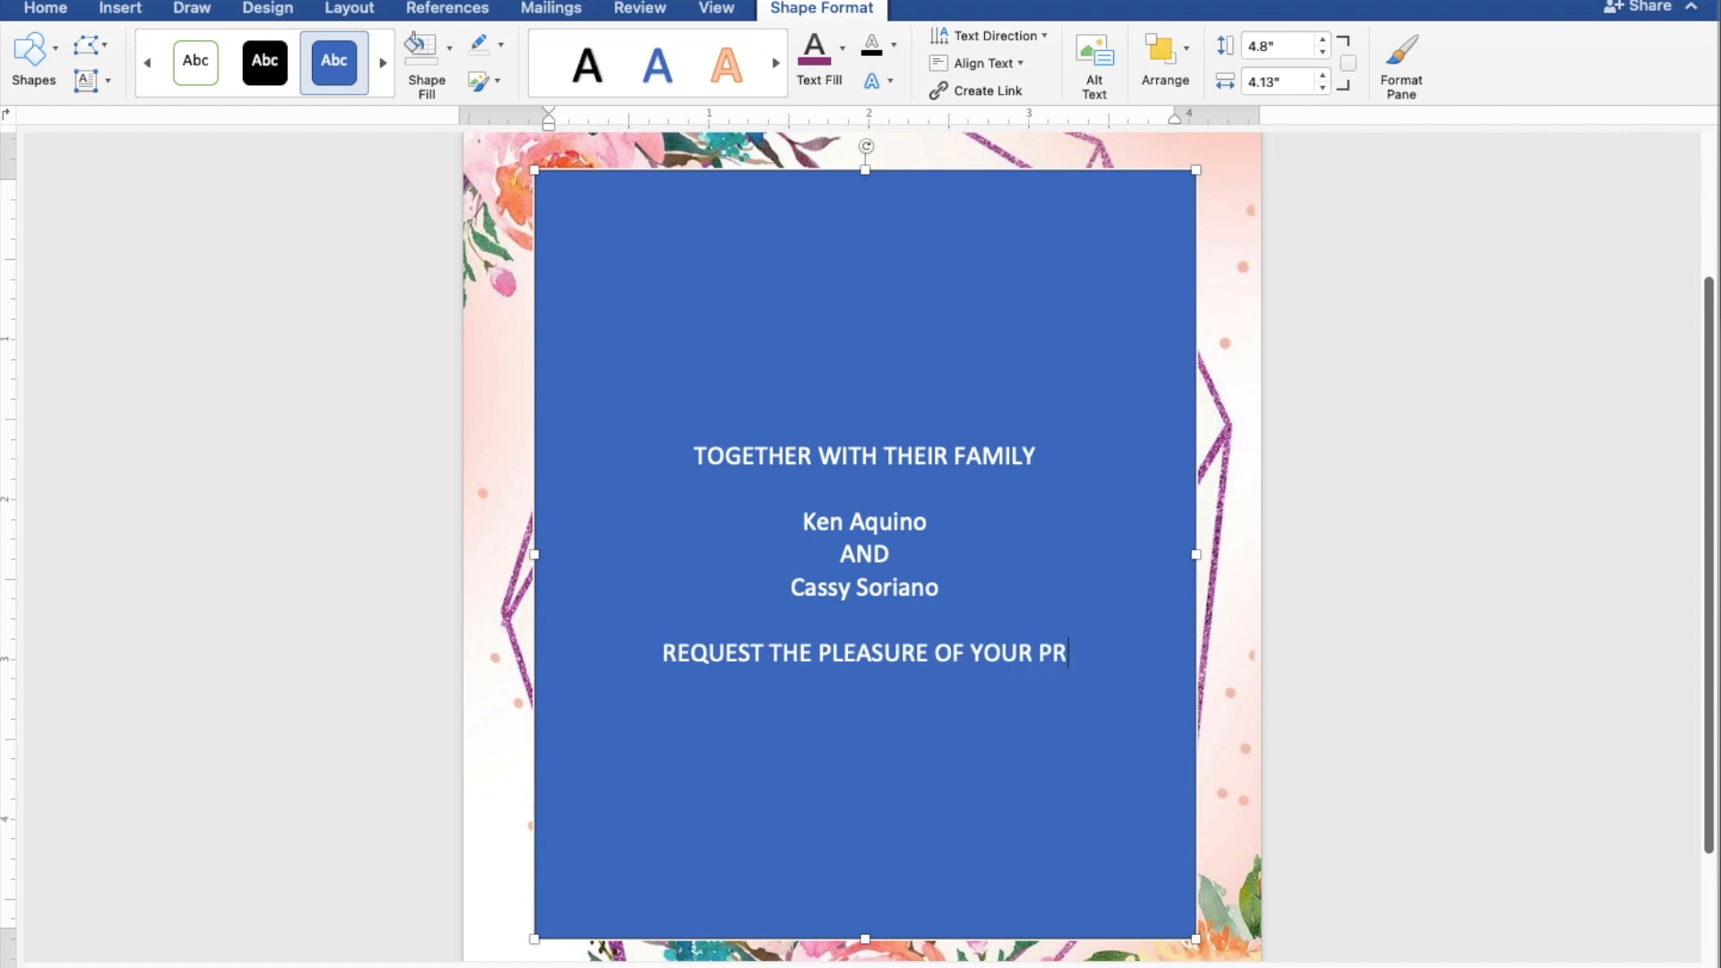
text(ESENCE)
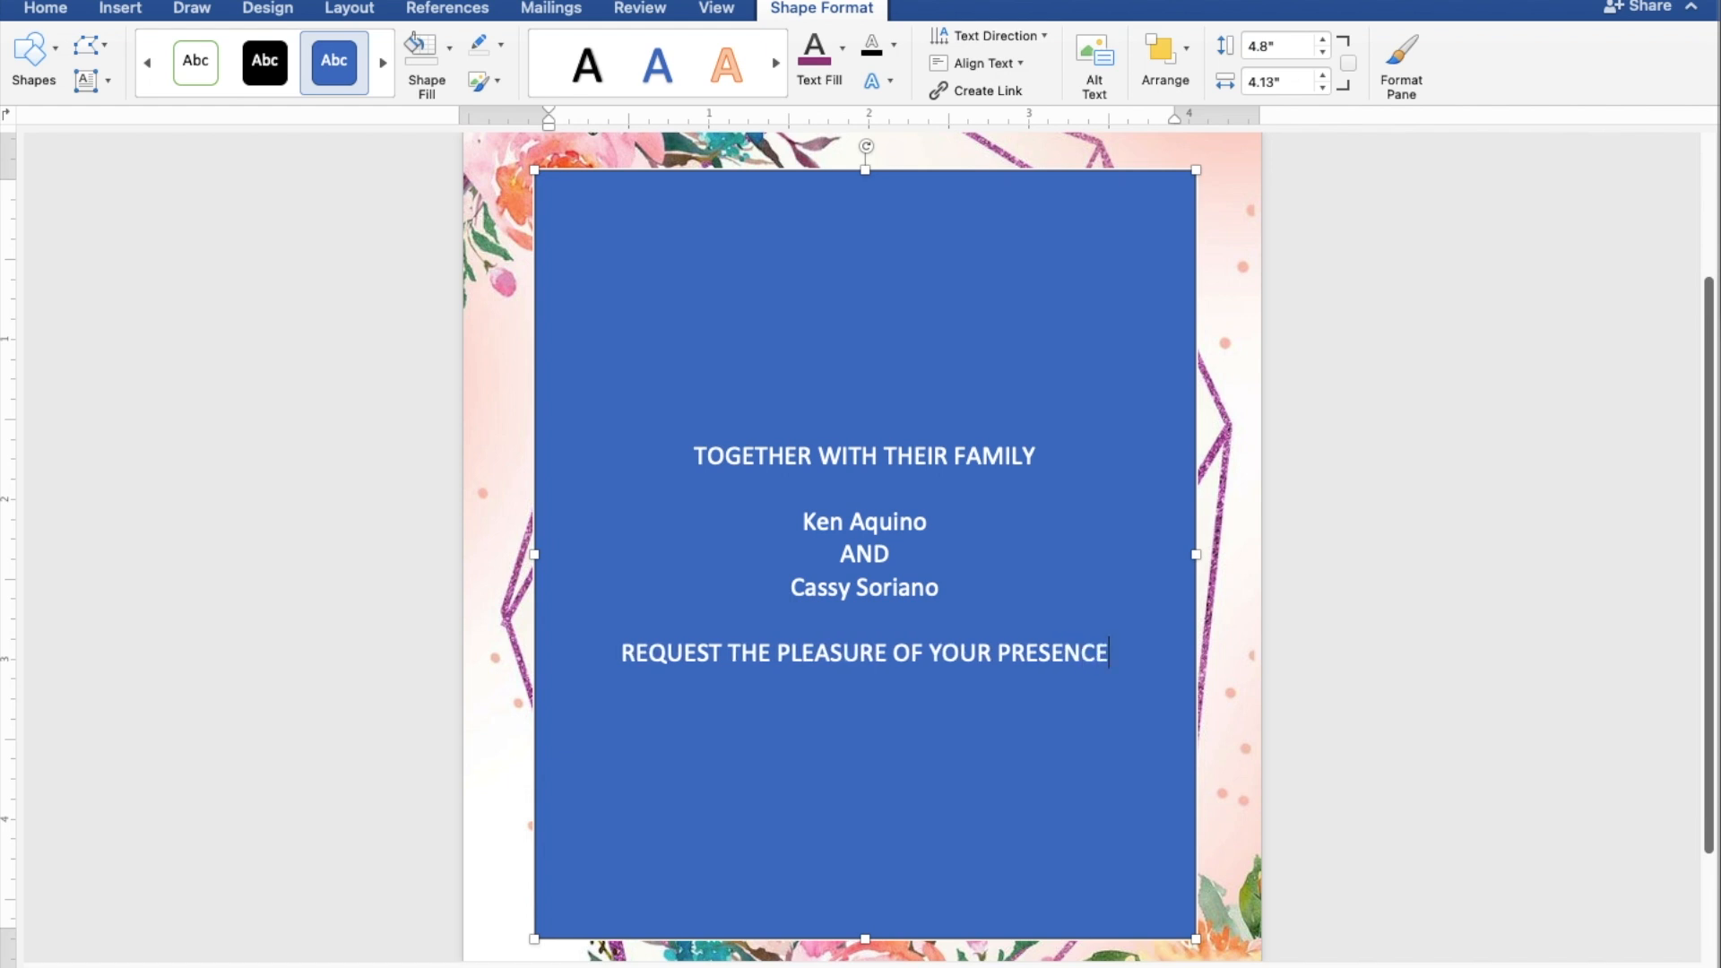
key(Return)
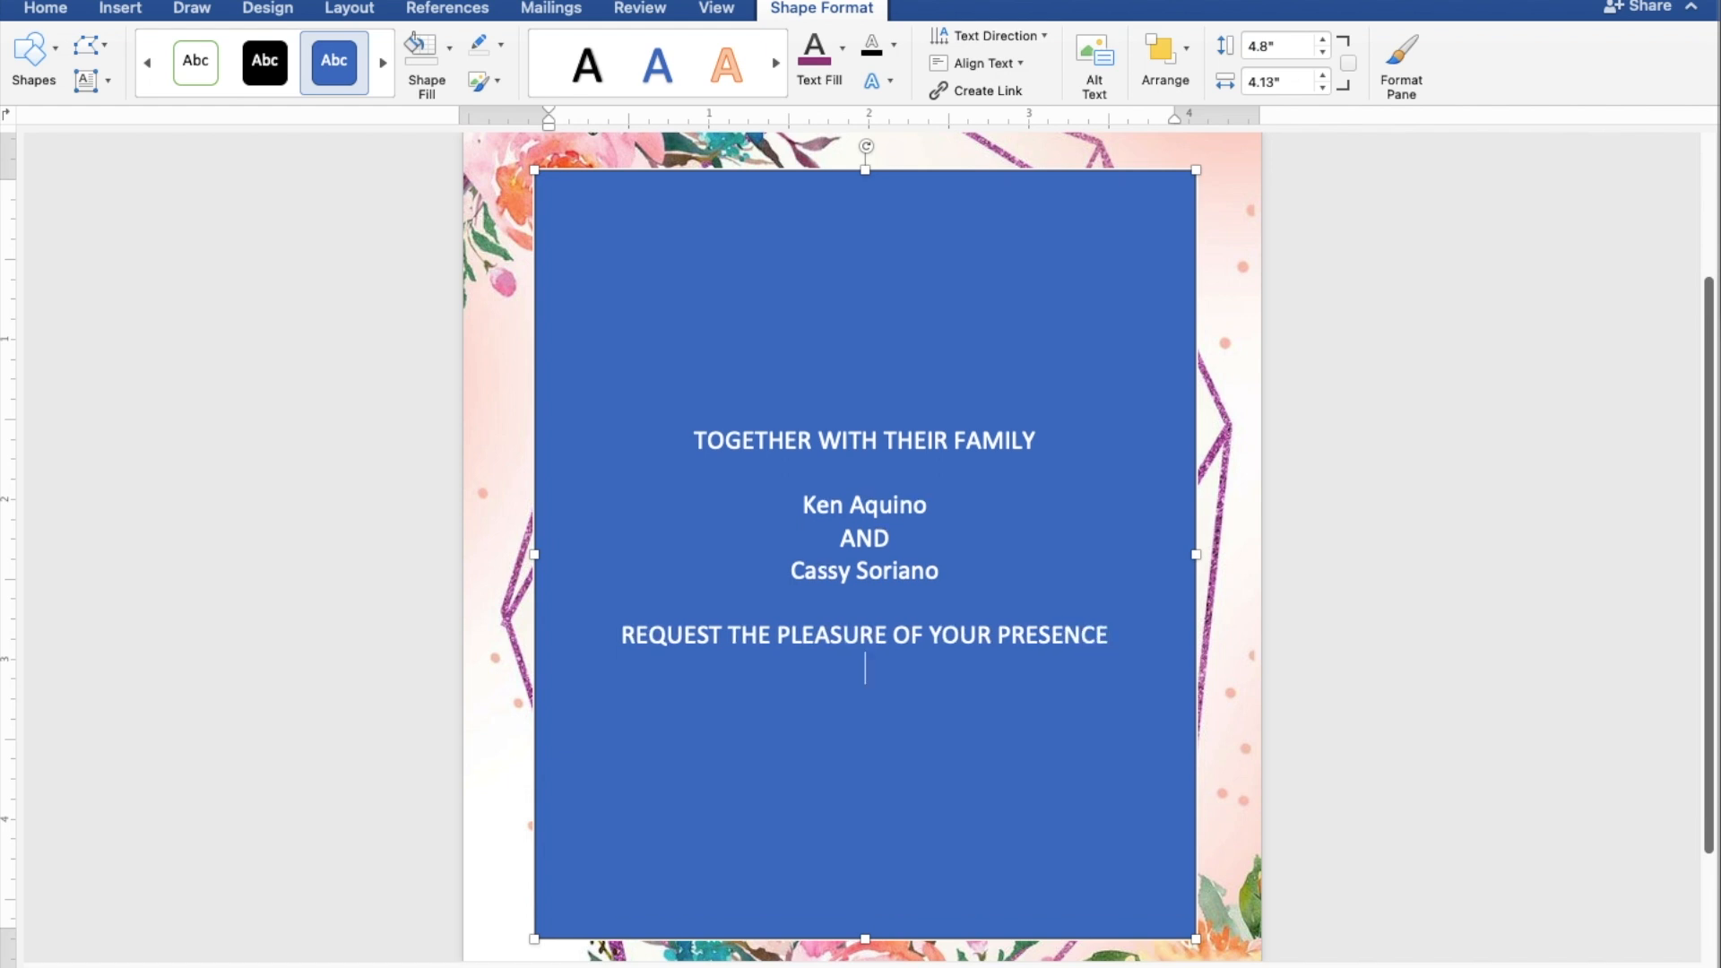
text(AS THEY JO)
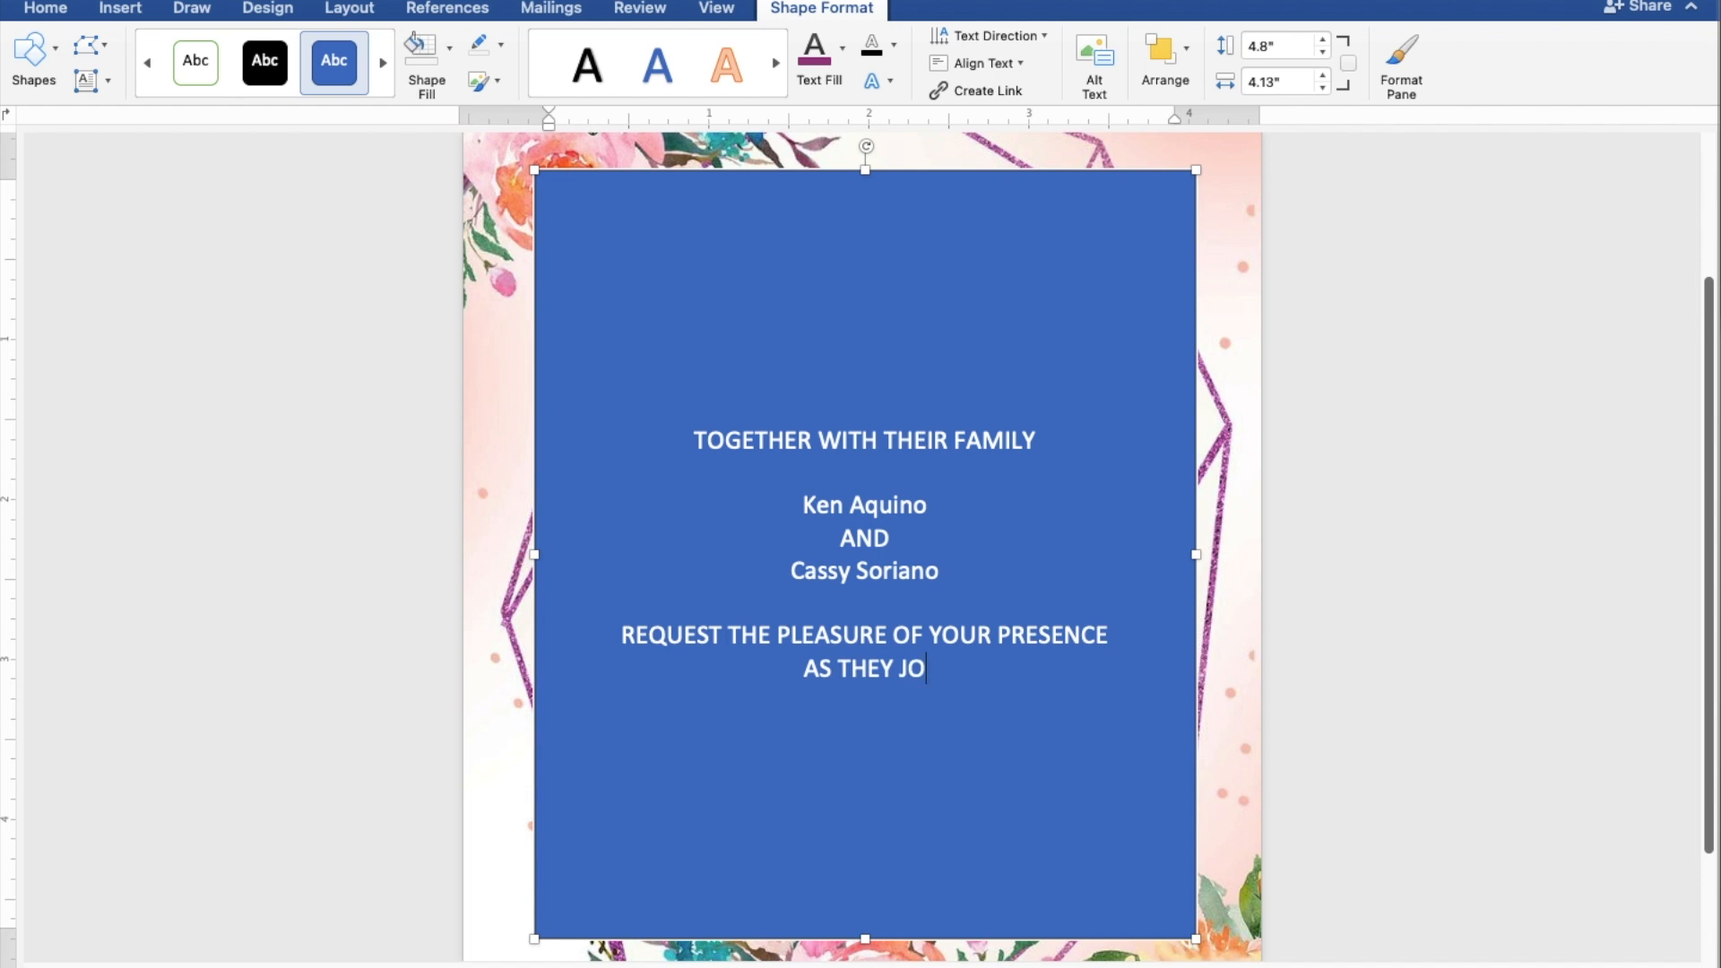
text(YFUL)
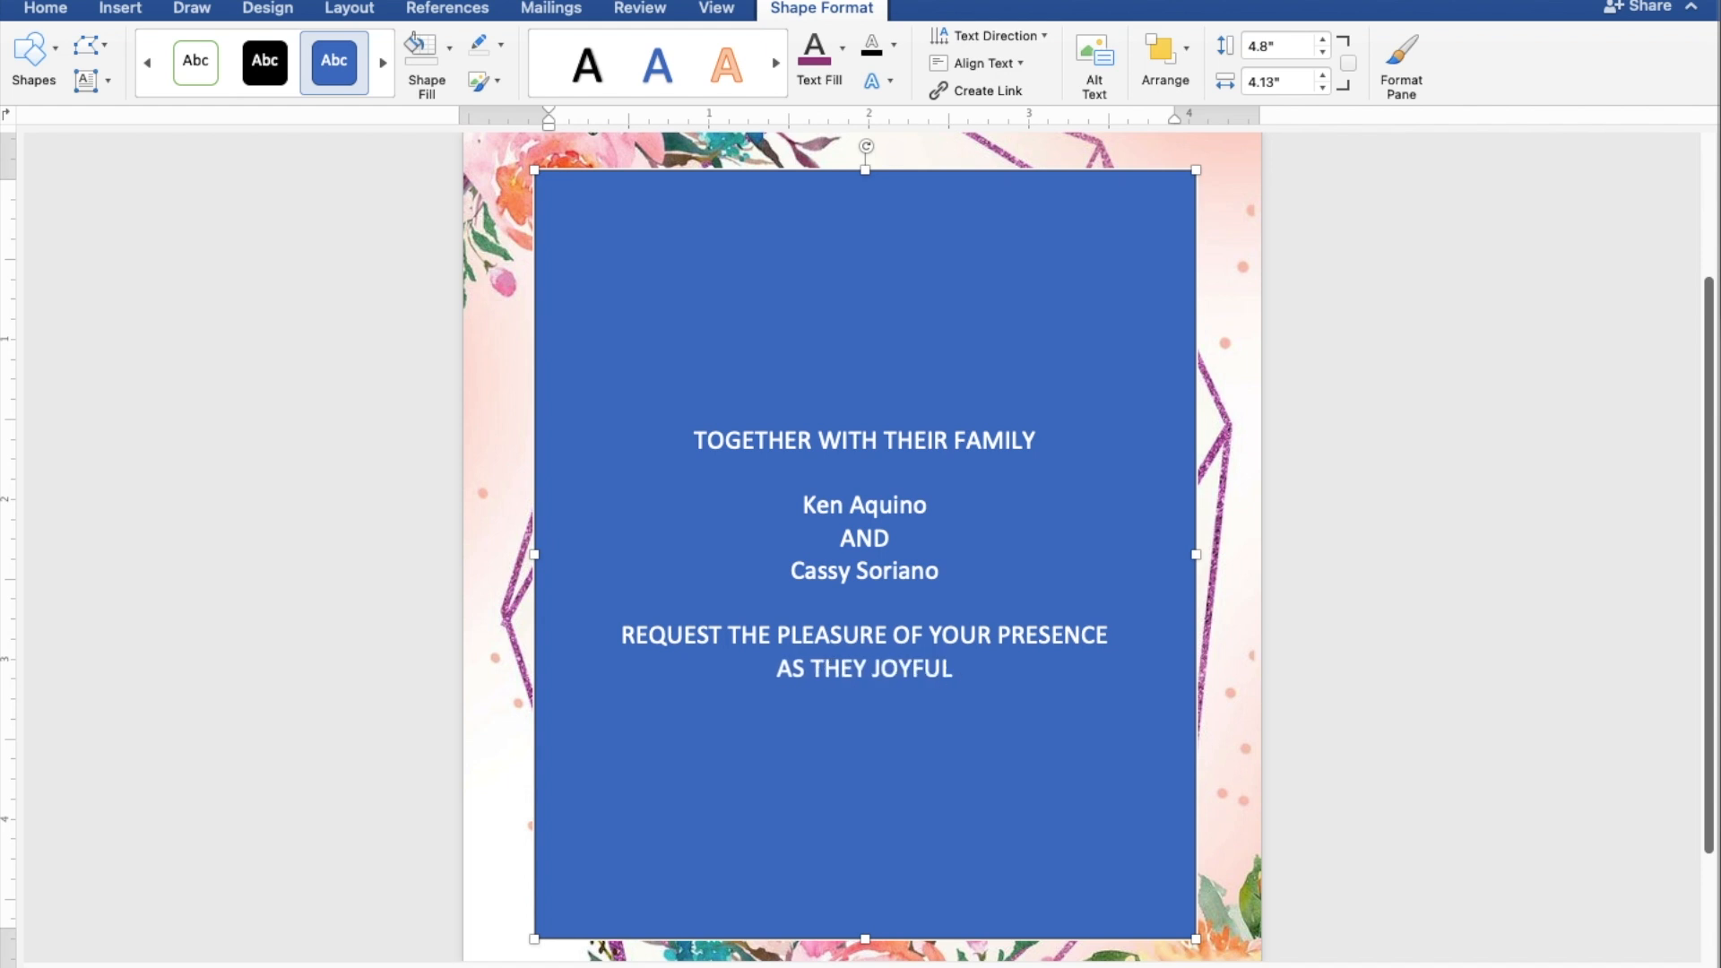
text(LY UNITE I)
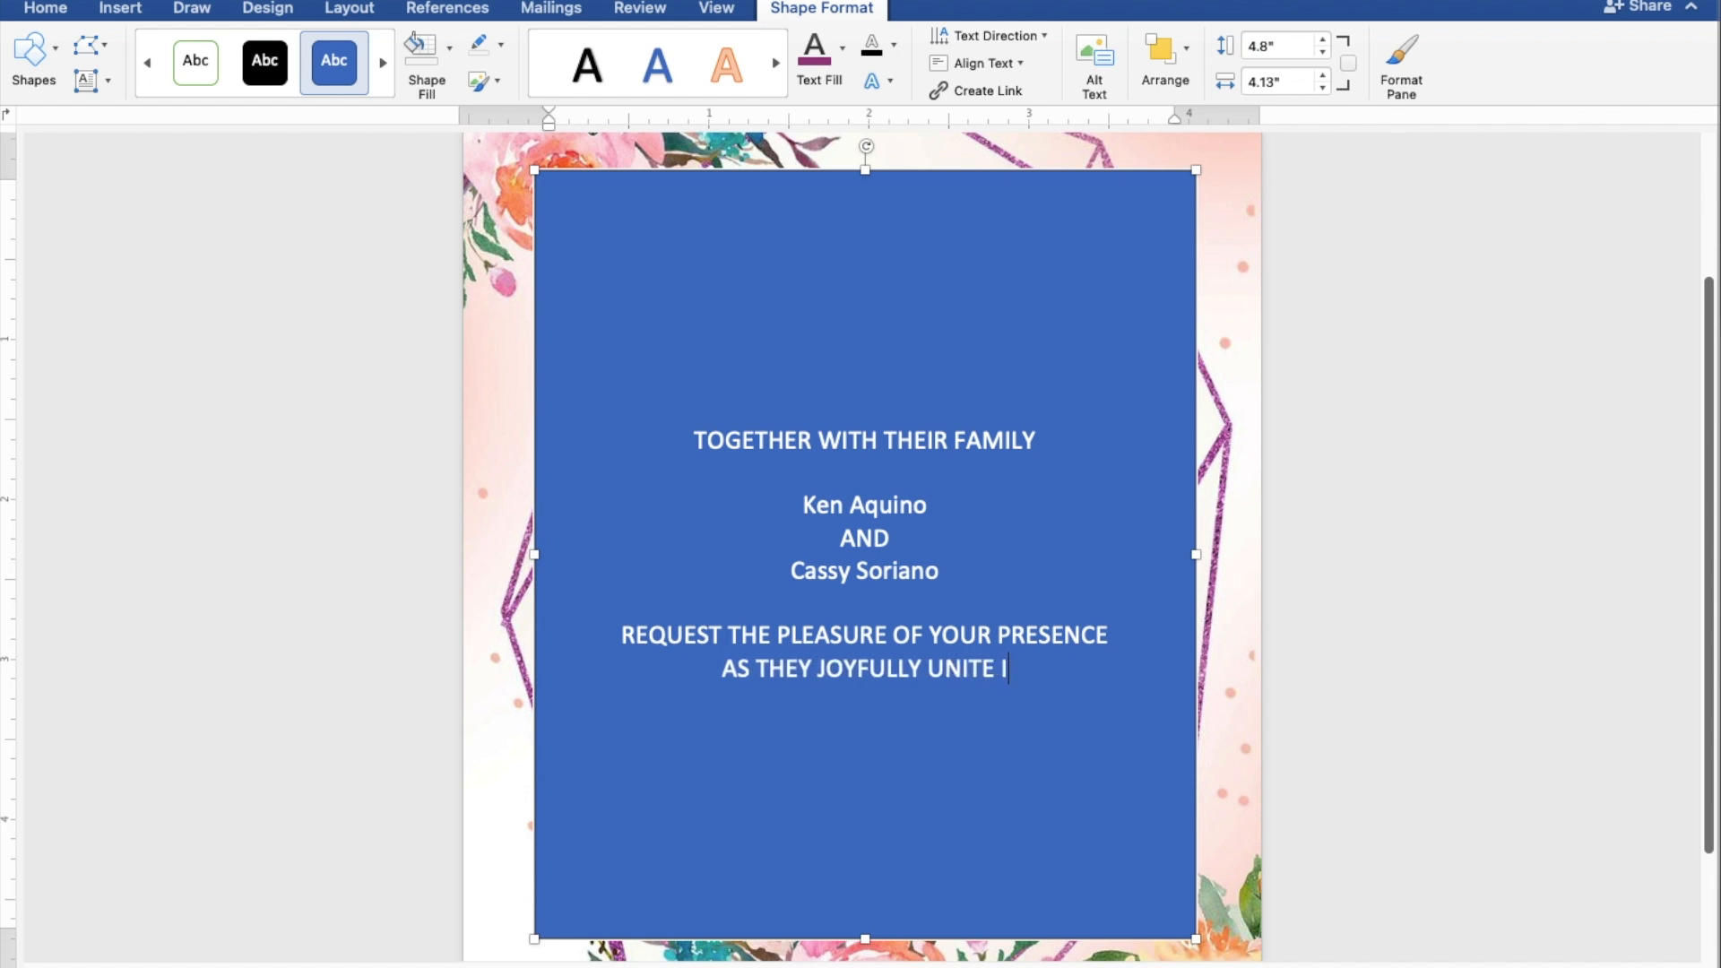
text(N M)
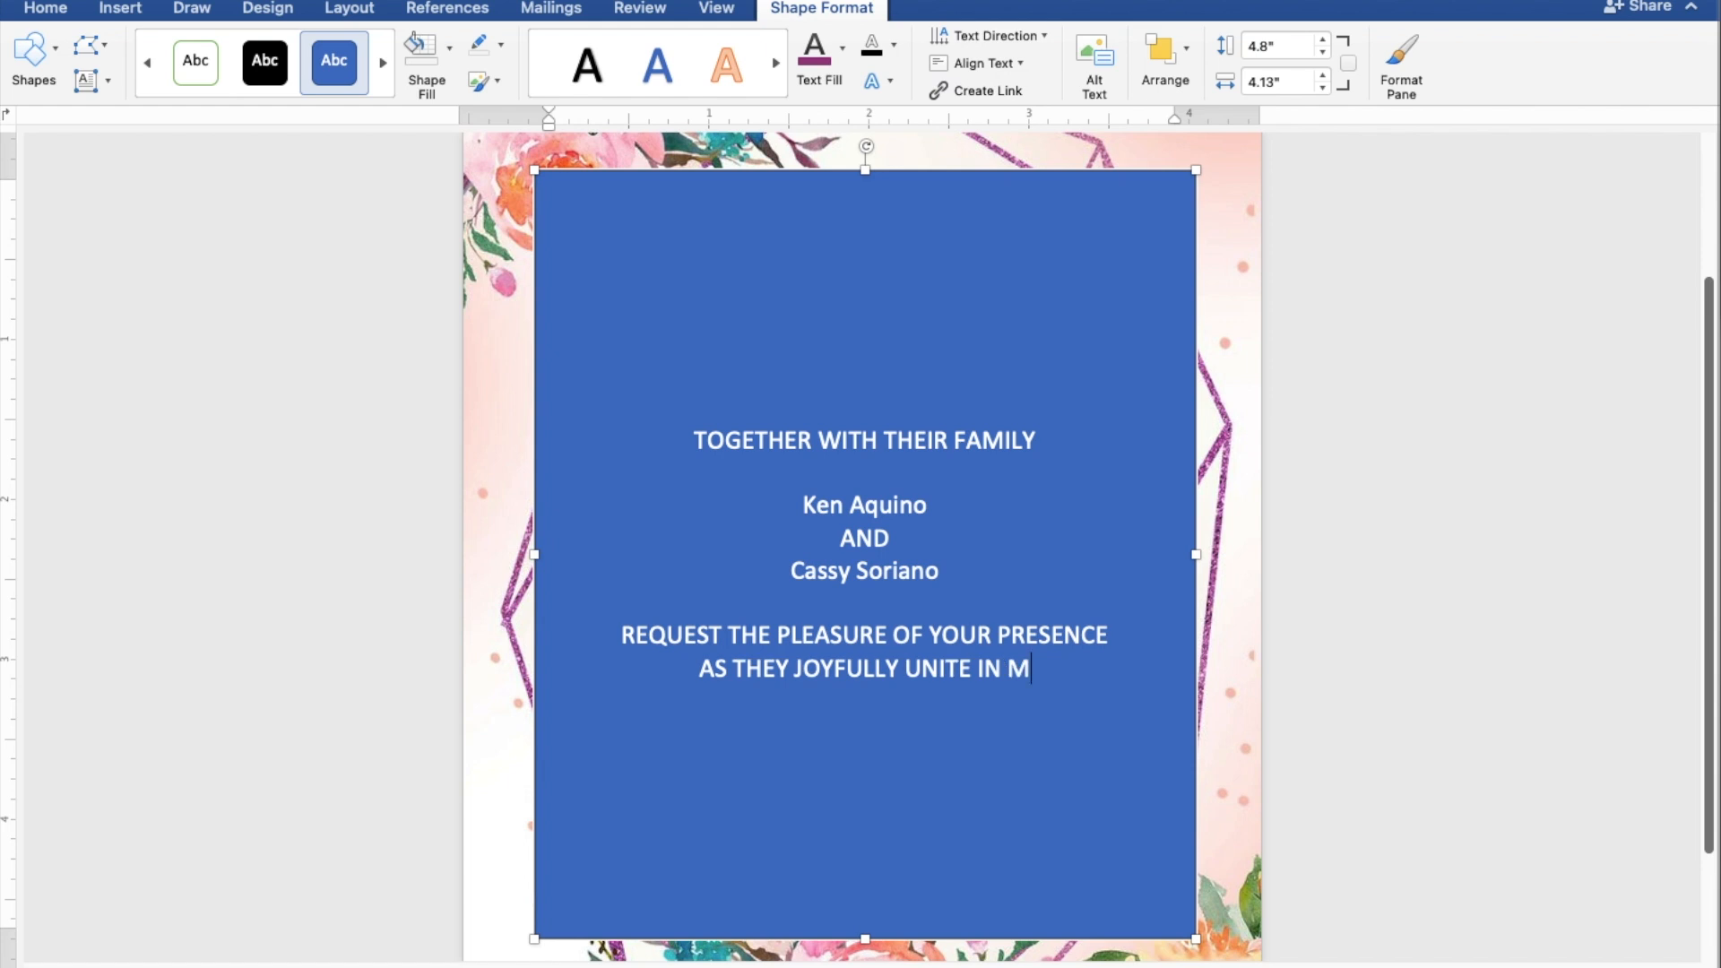
text(ARRI)
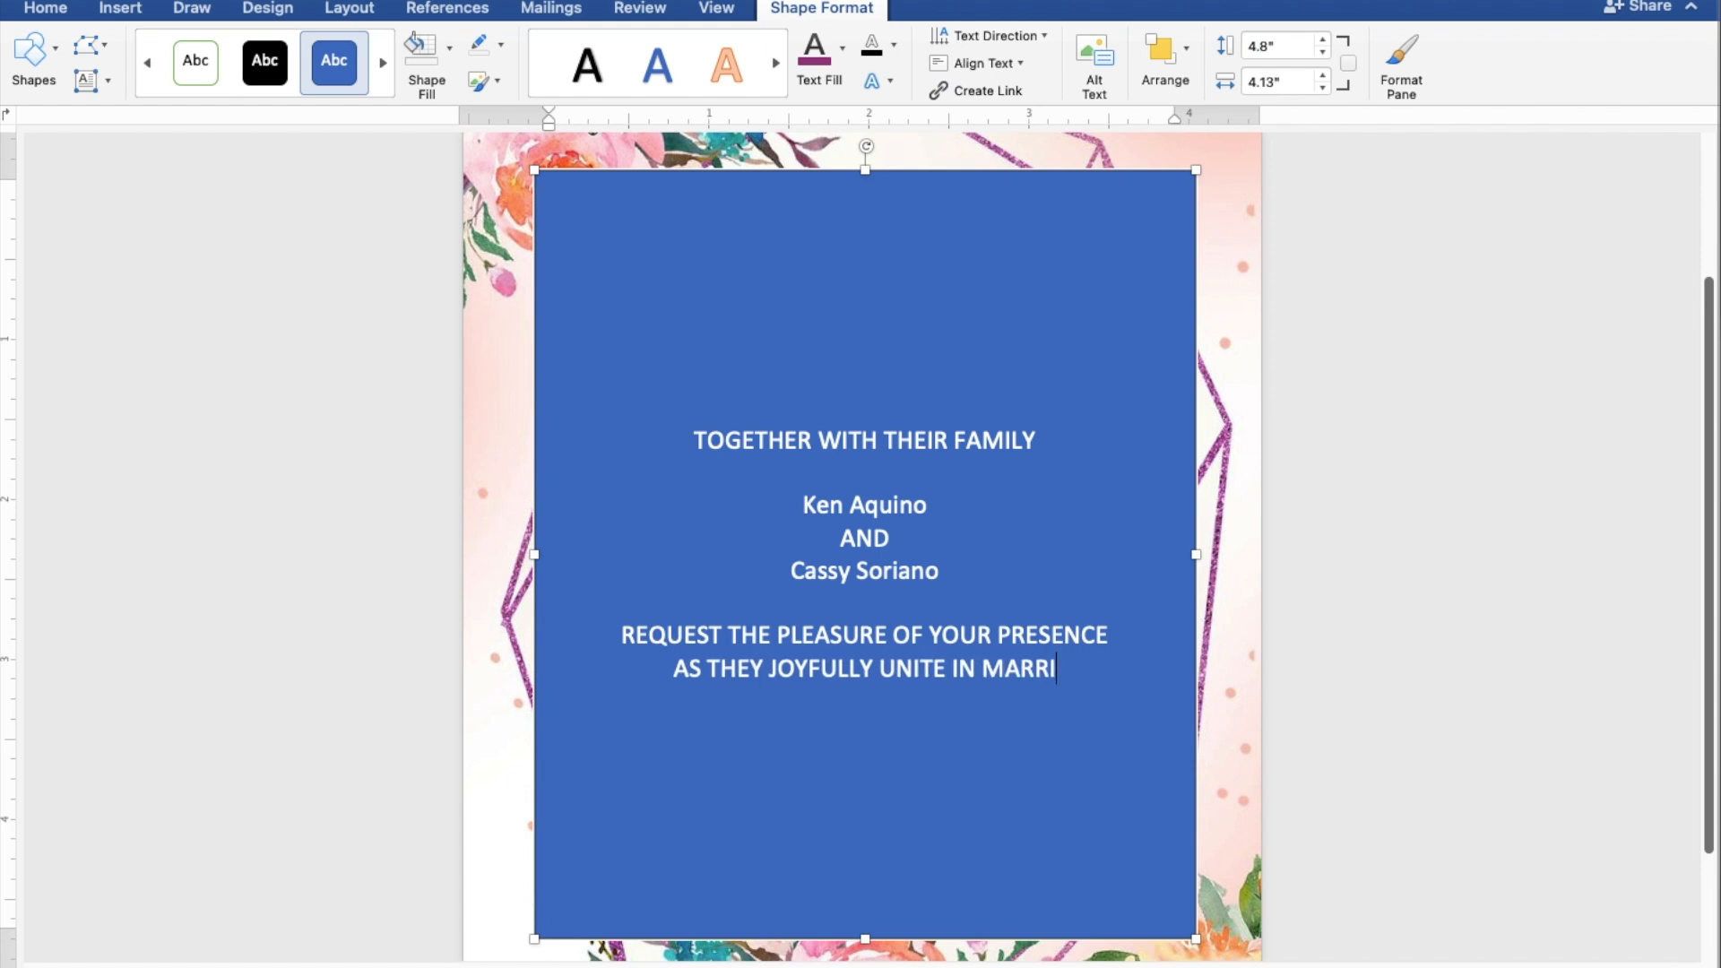
text(AGE)
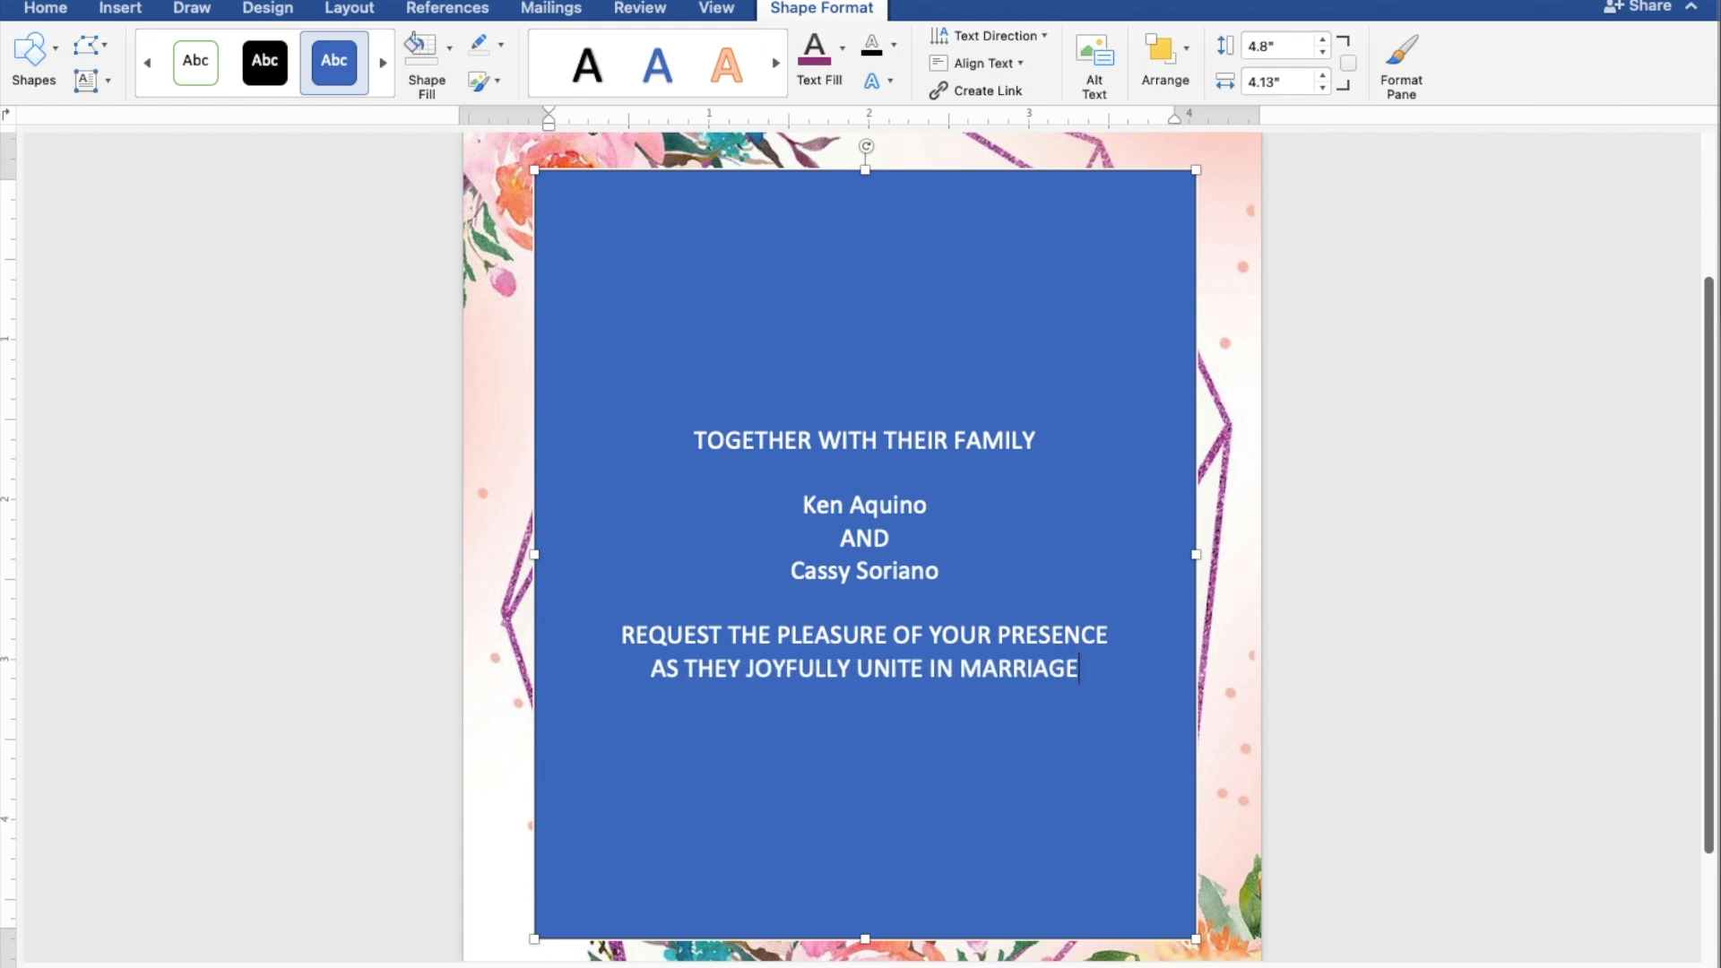
key(Return)
key(Return)
Step: Add SUNDAY, MAY 28, 2023 and 10:00 IN THE MORNING on separate lines, then type ST. THOMAS AQUINAS PARISH CHURCH
text(SUNDAY)
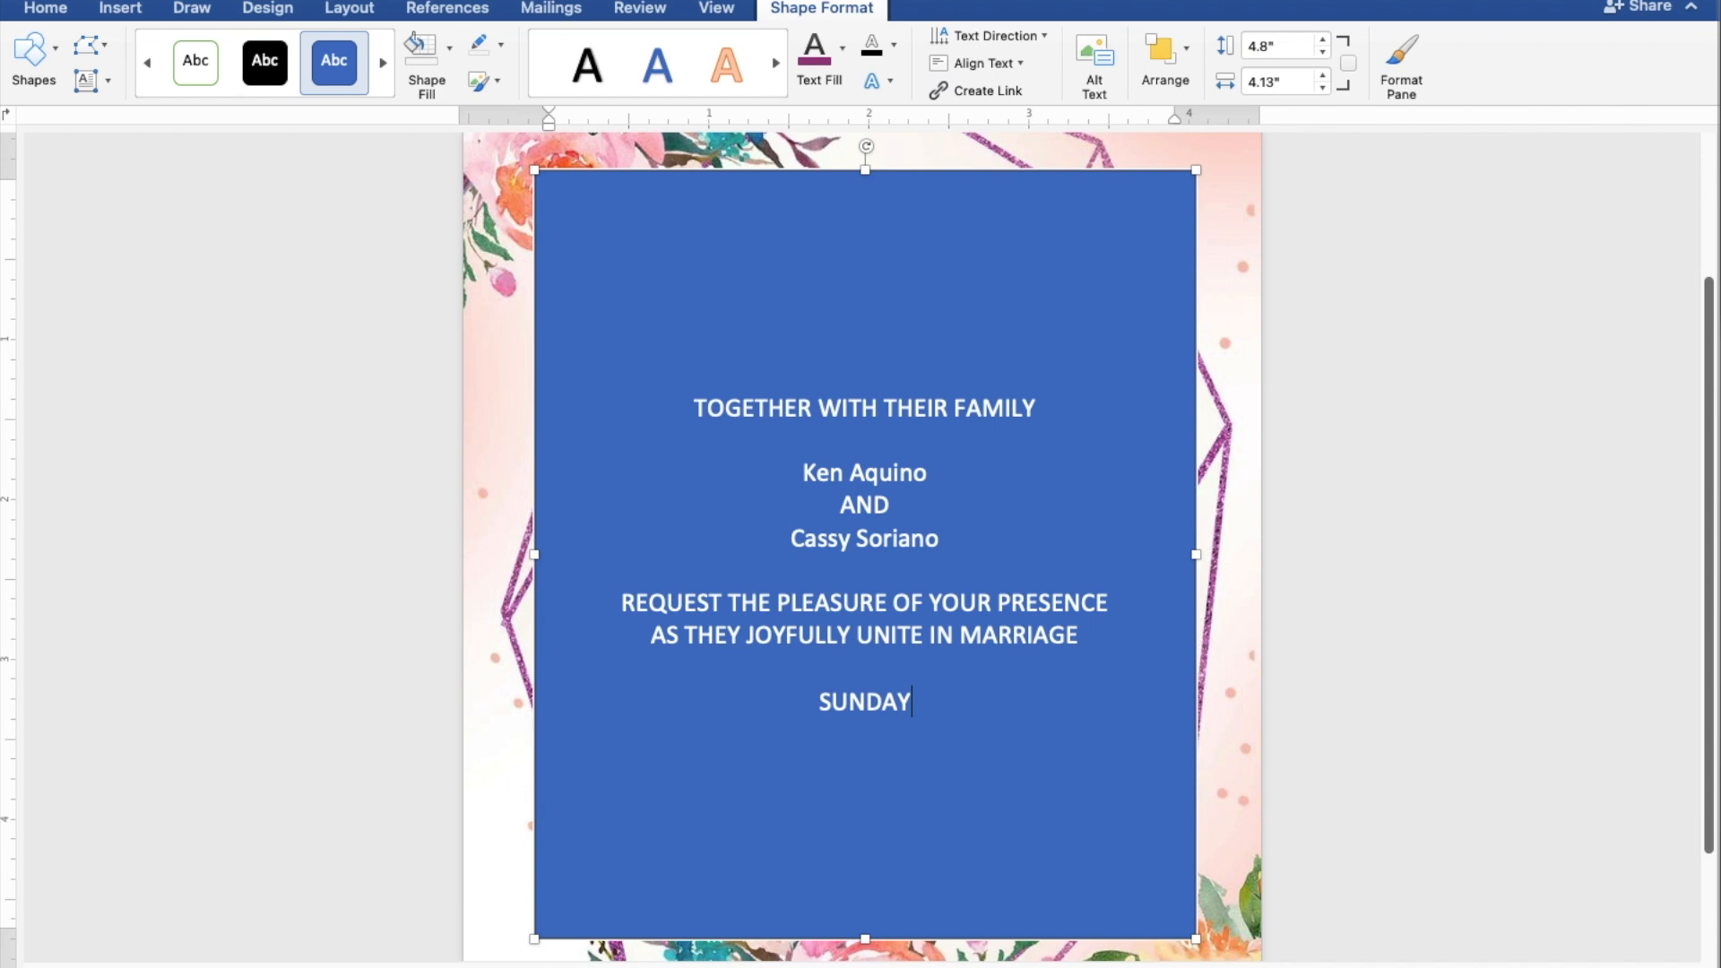
key(Return)
text(M)
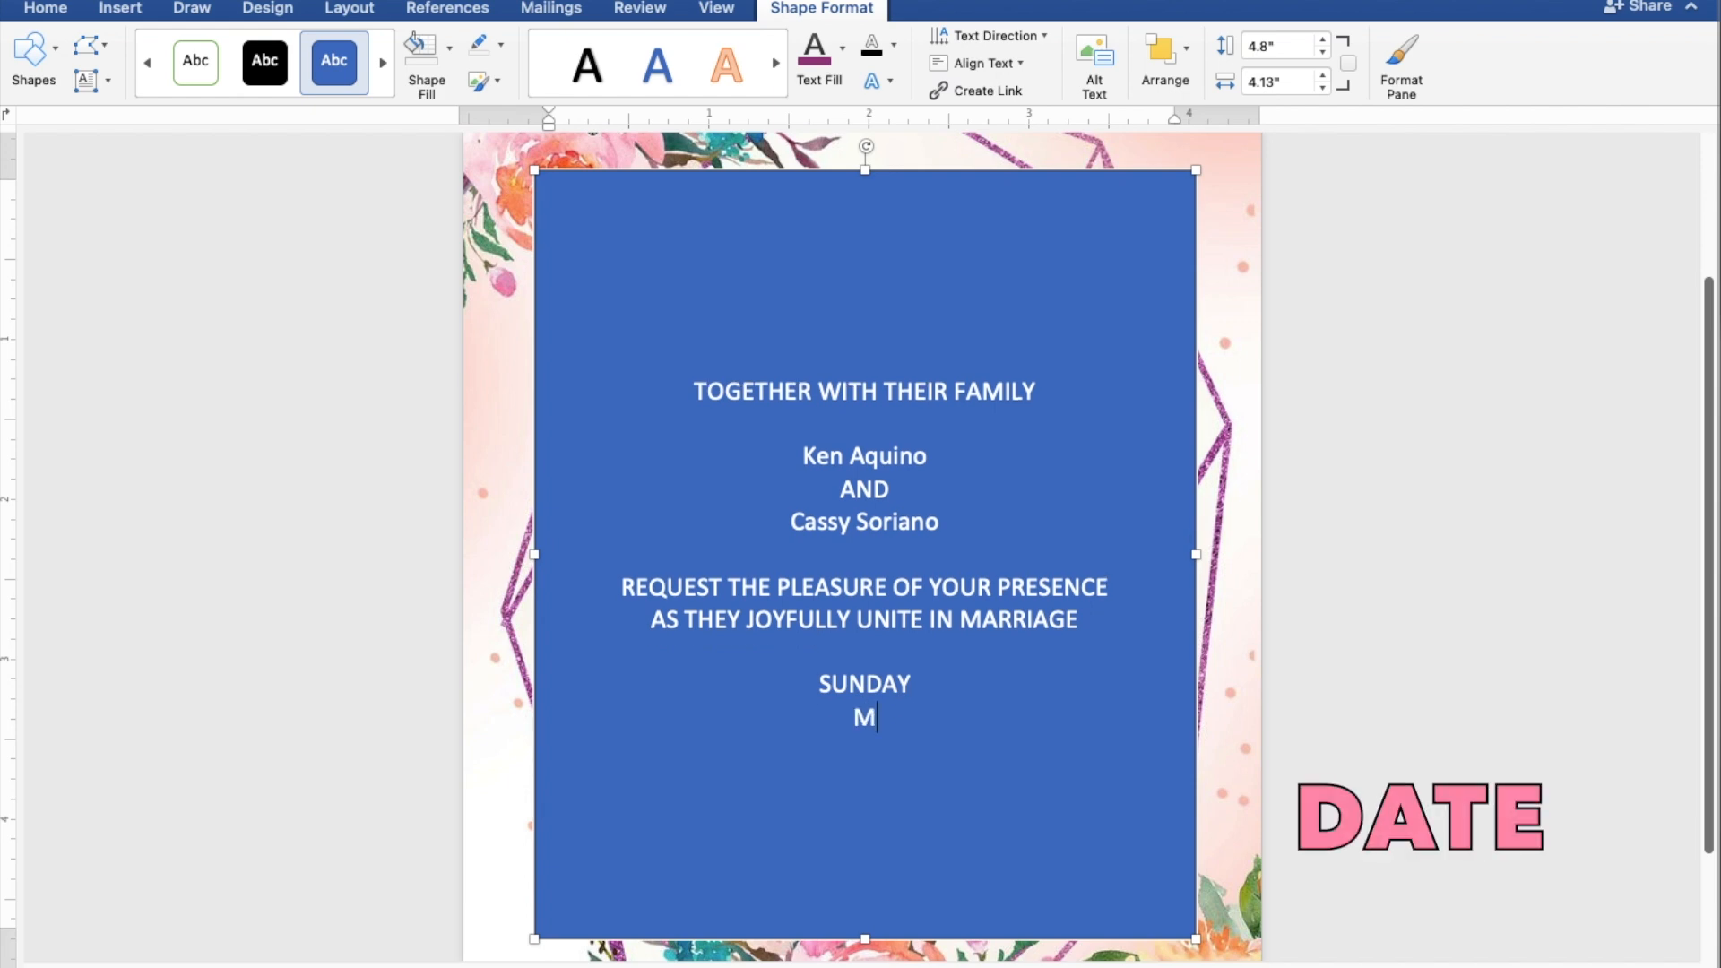
text(AY 28, 2023)
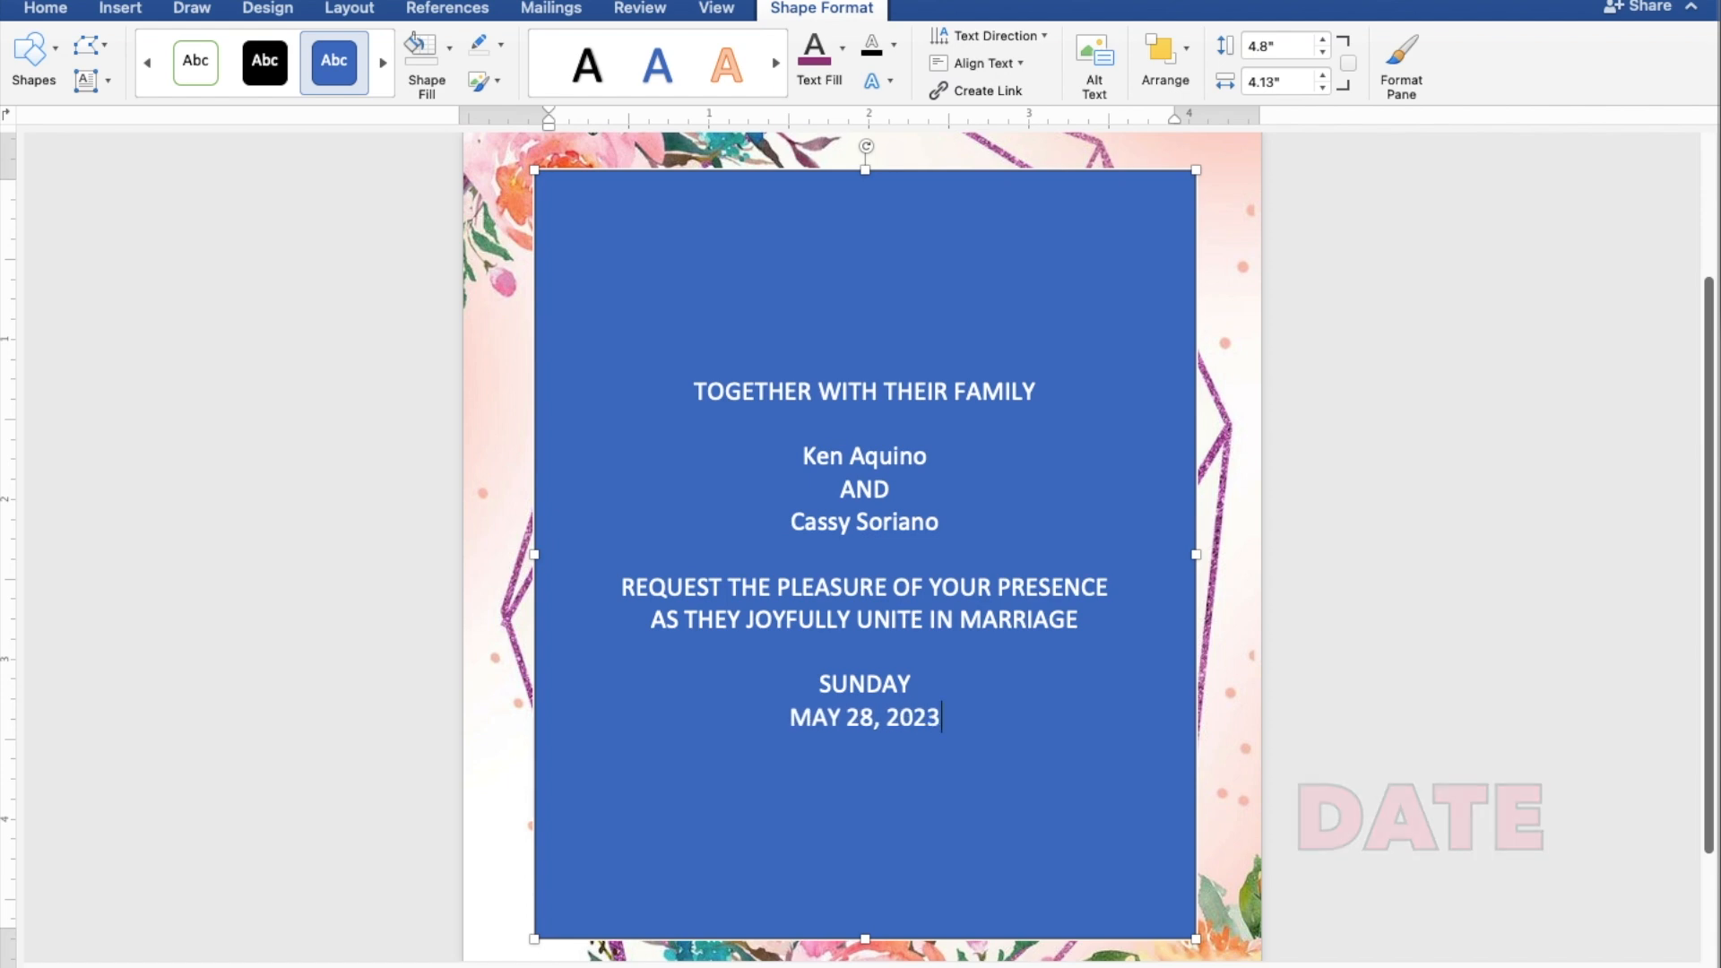
key(Return)
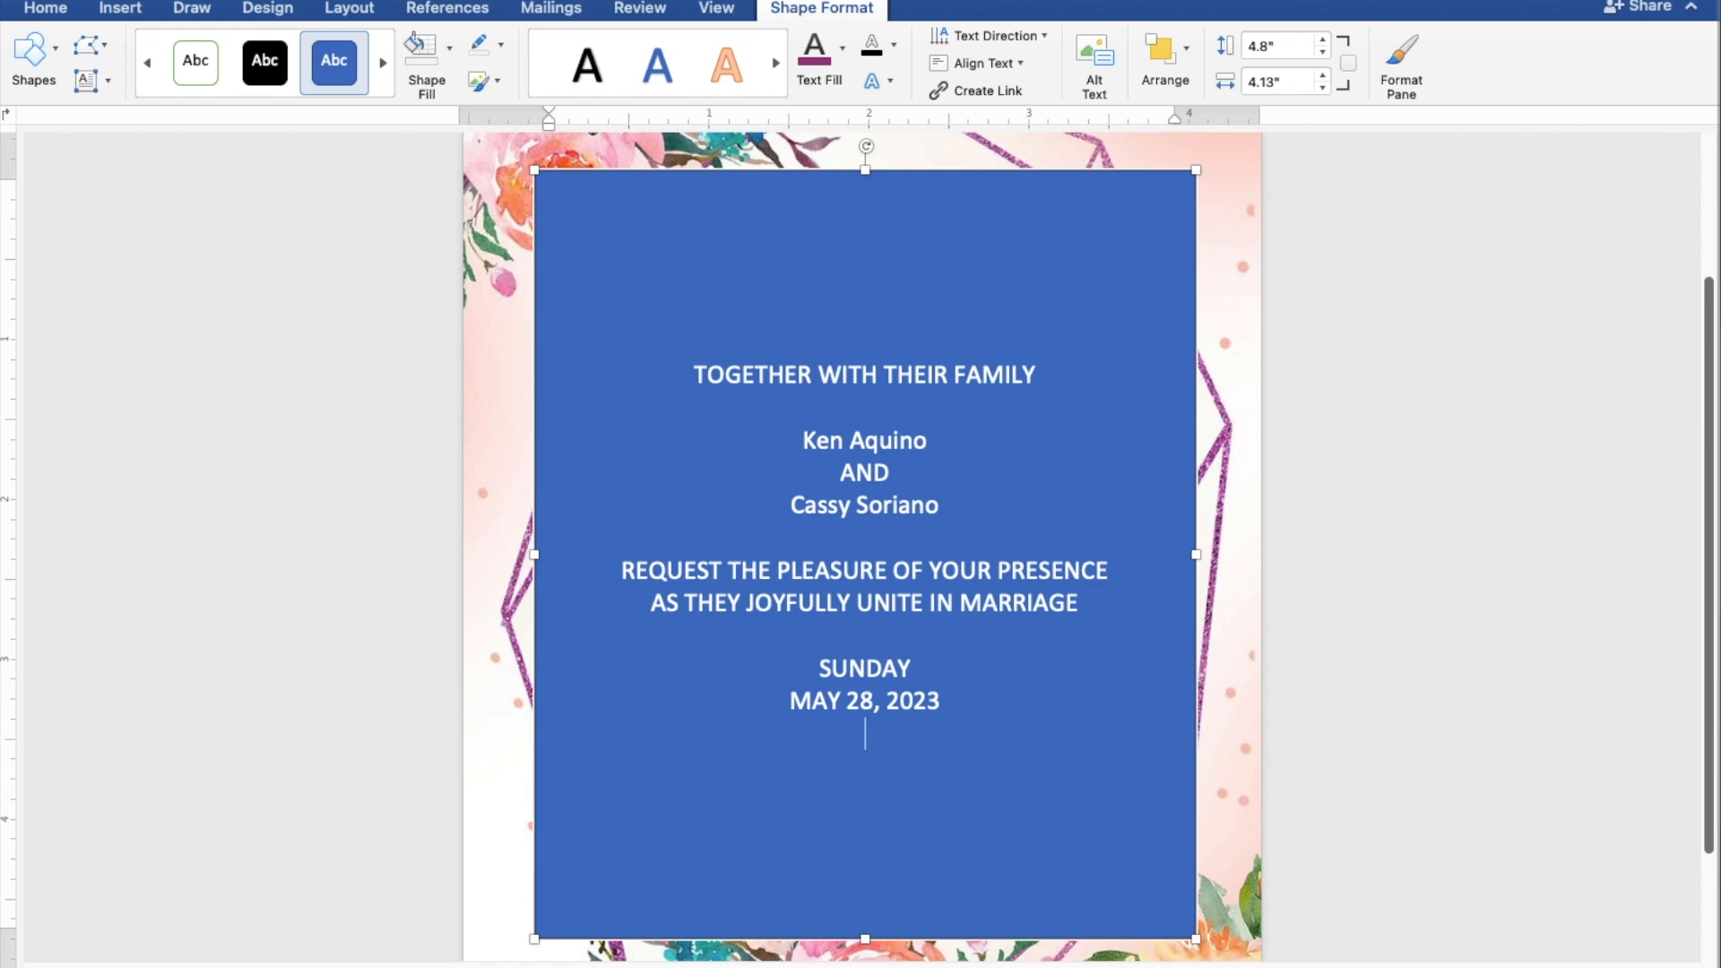
text(10)
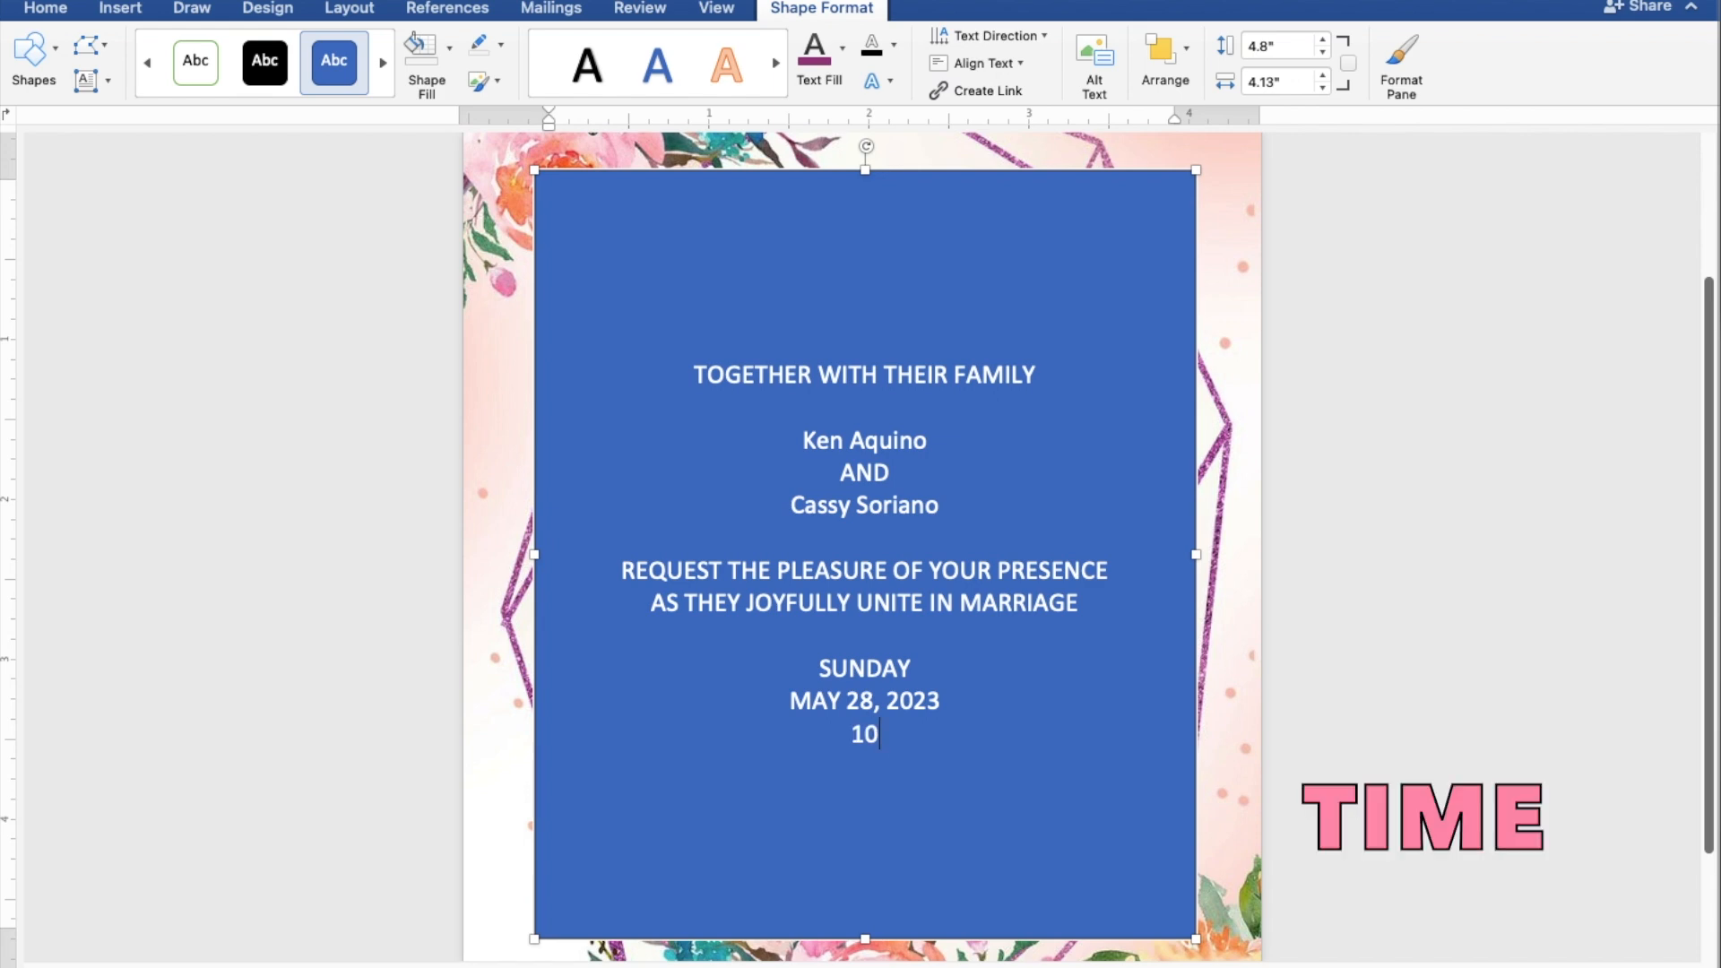
text(:00 IN TH)
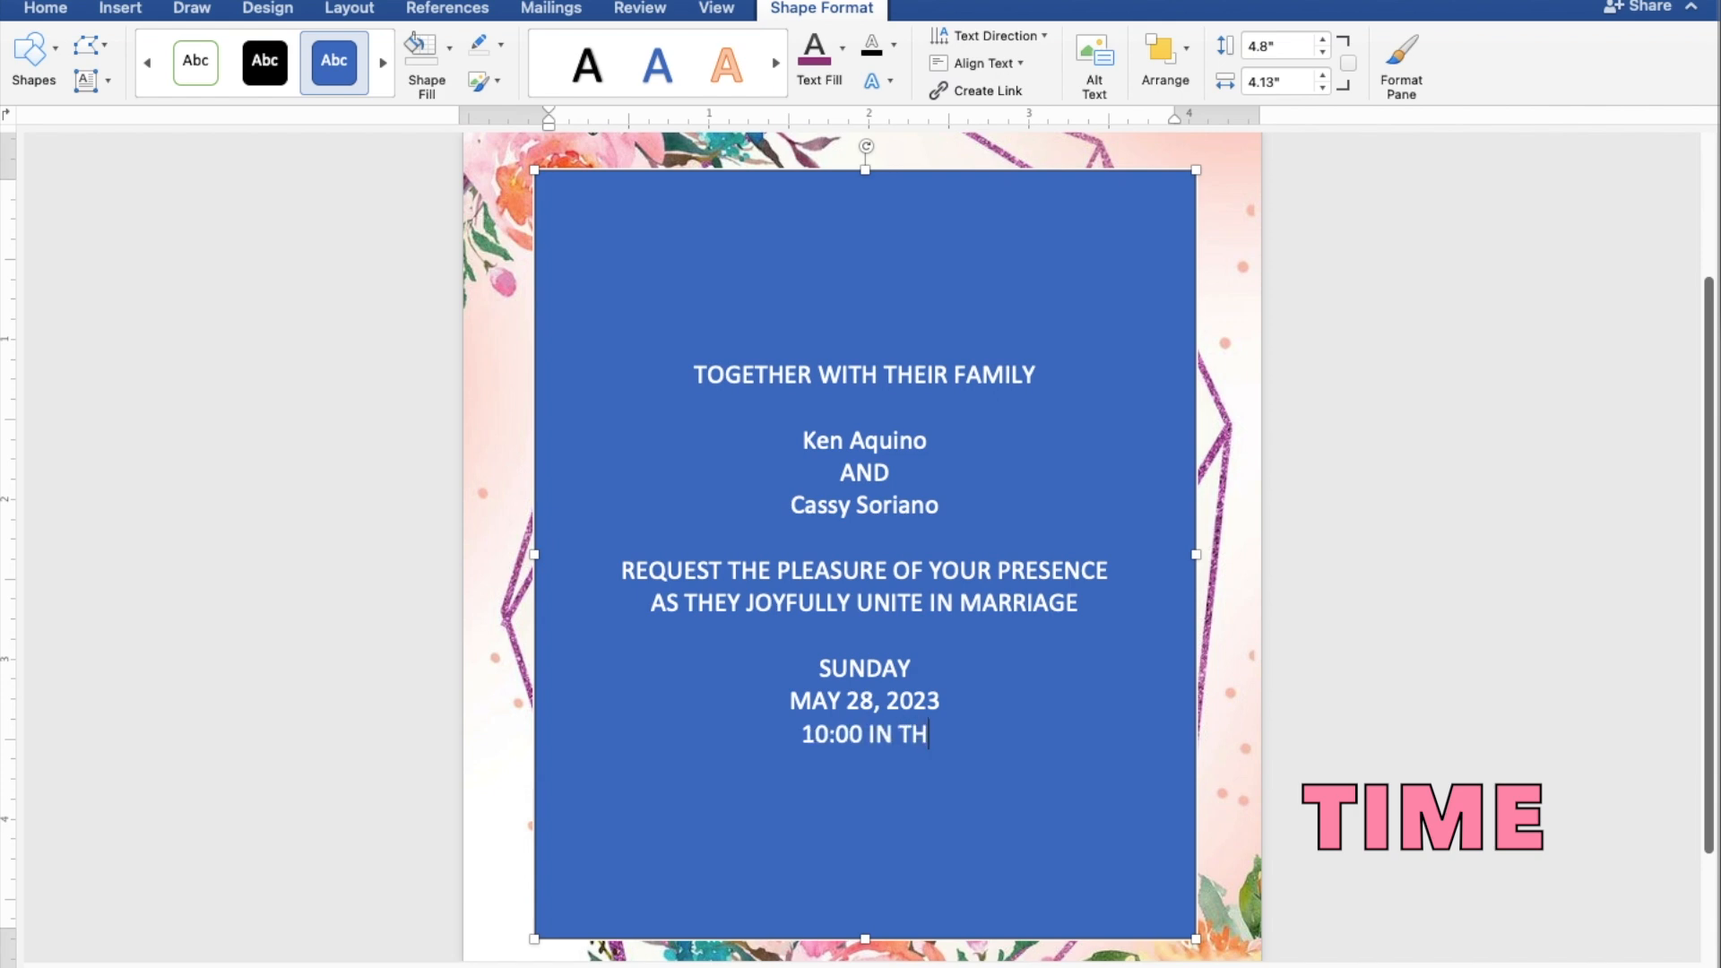
text(E MOR)
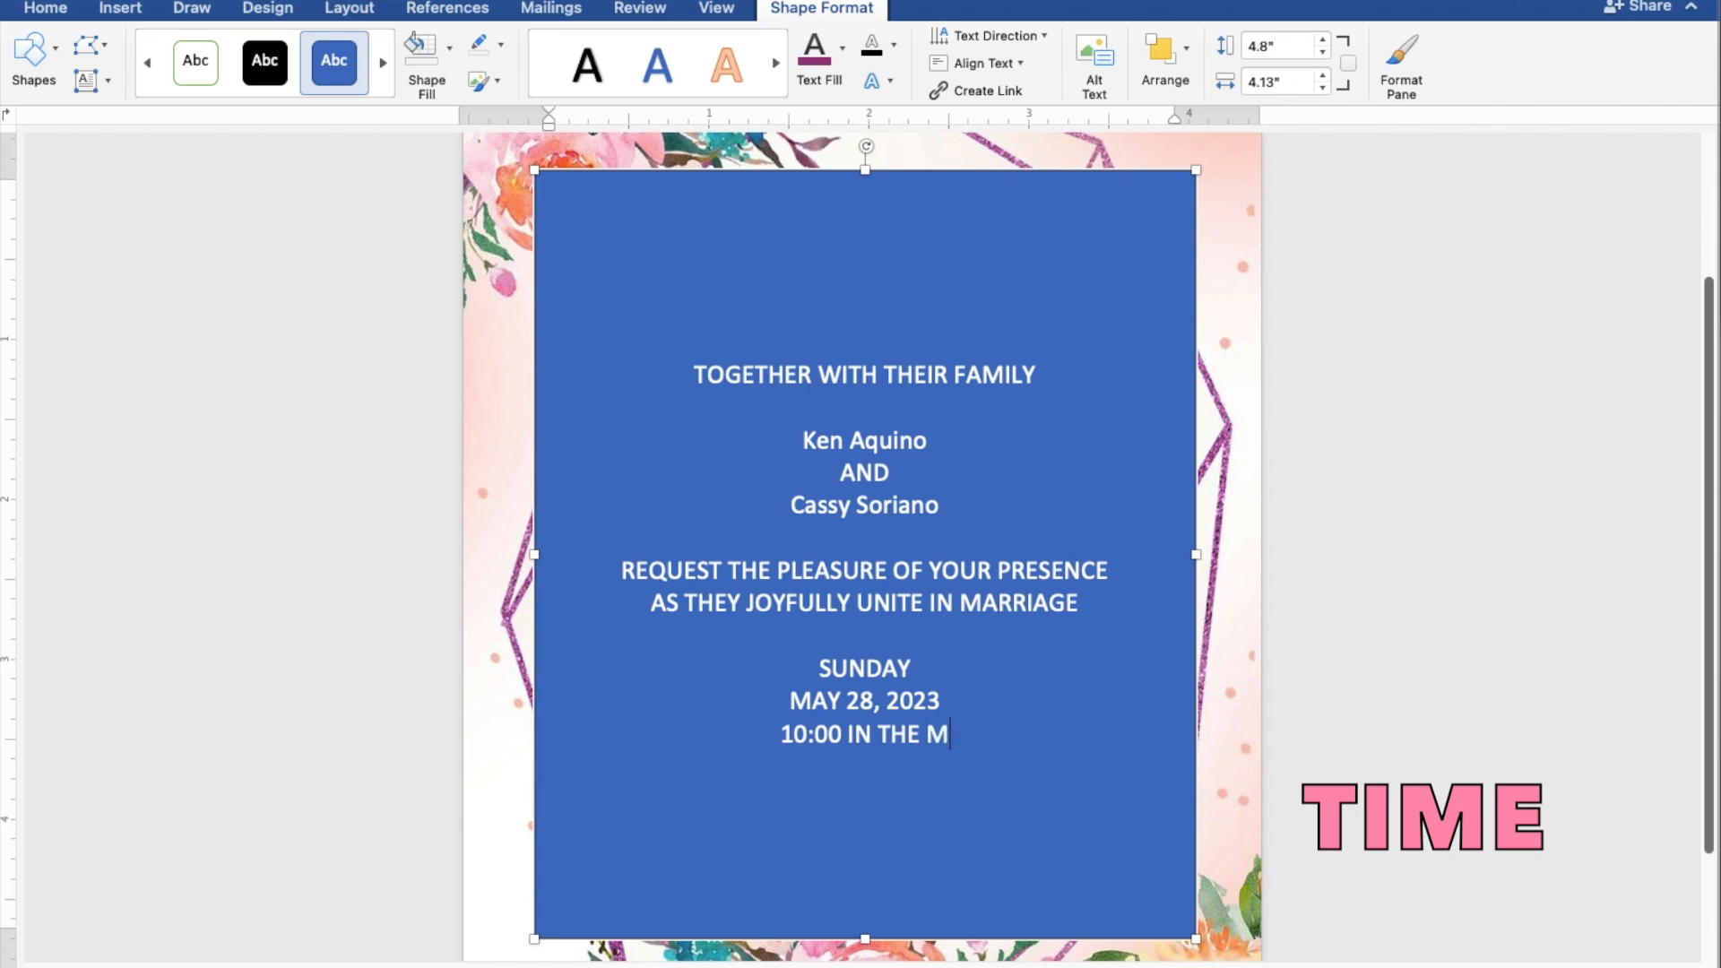
text(ING)
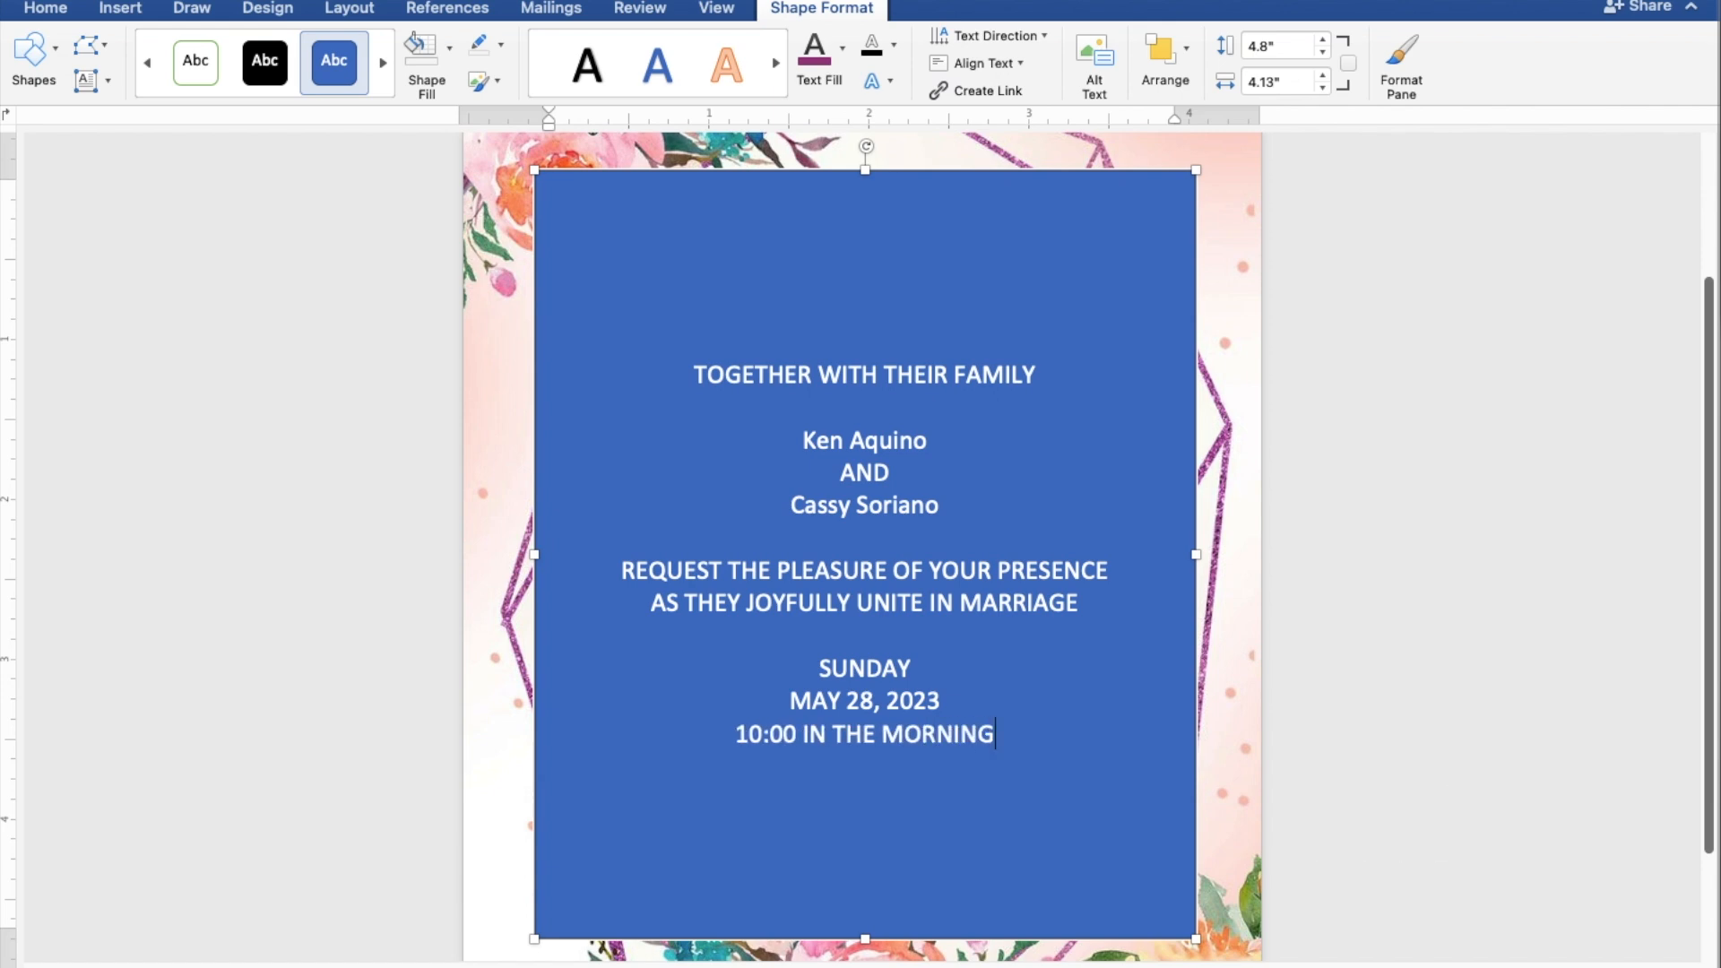
key(Return)
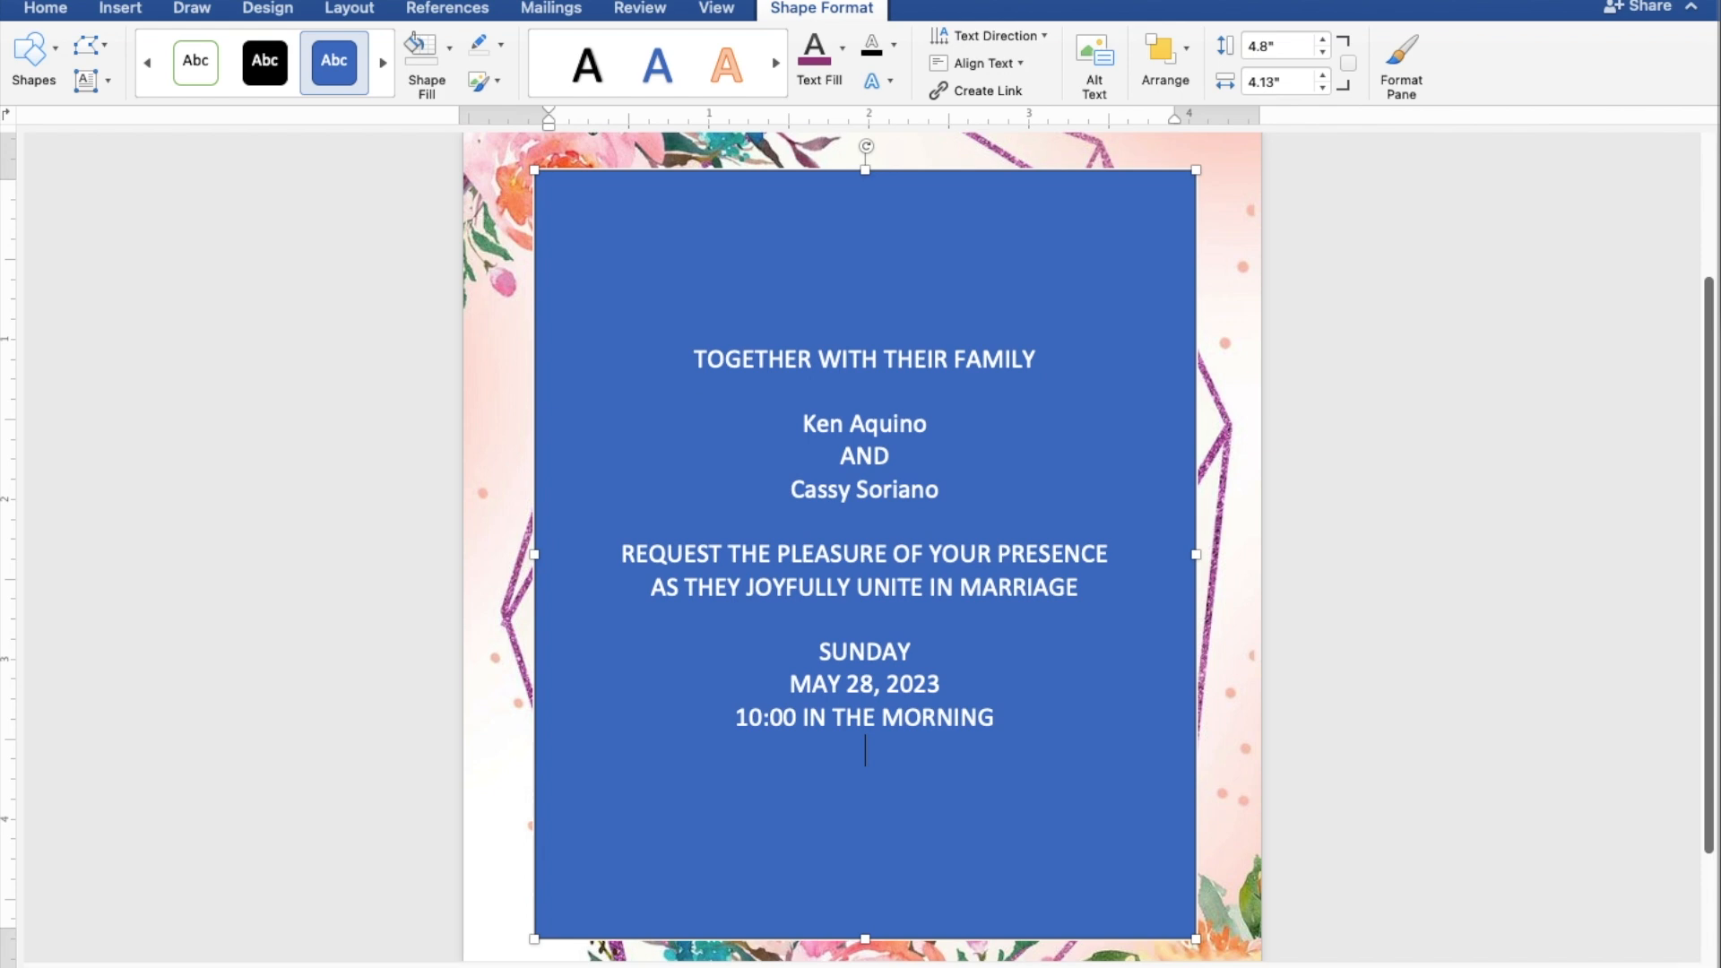
text(ST)
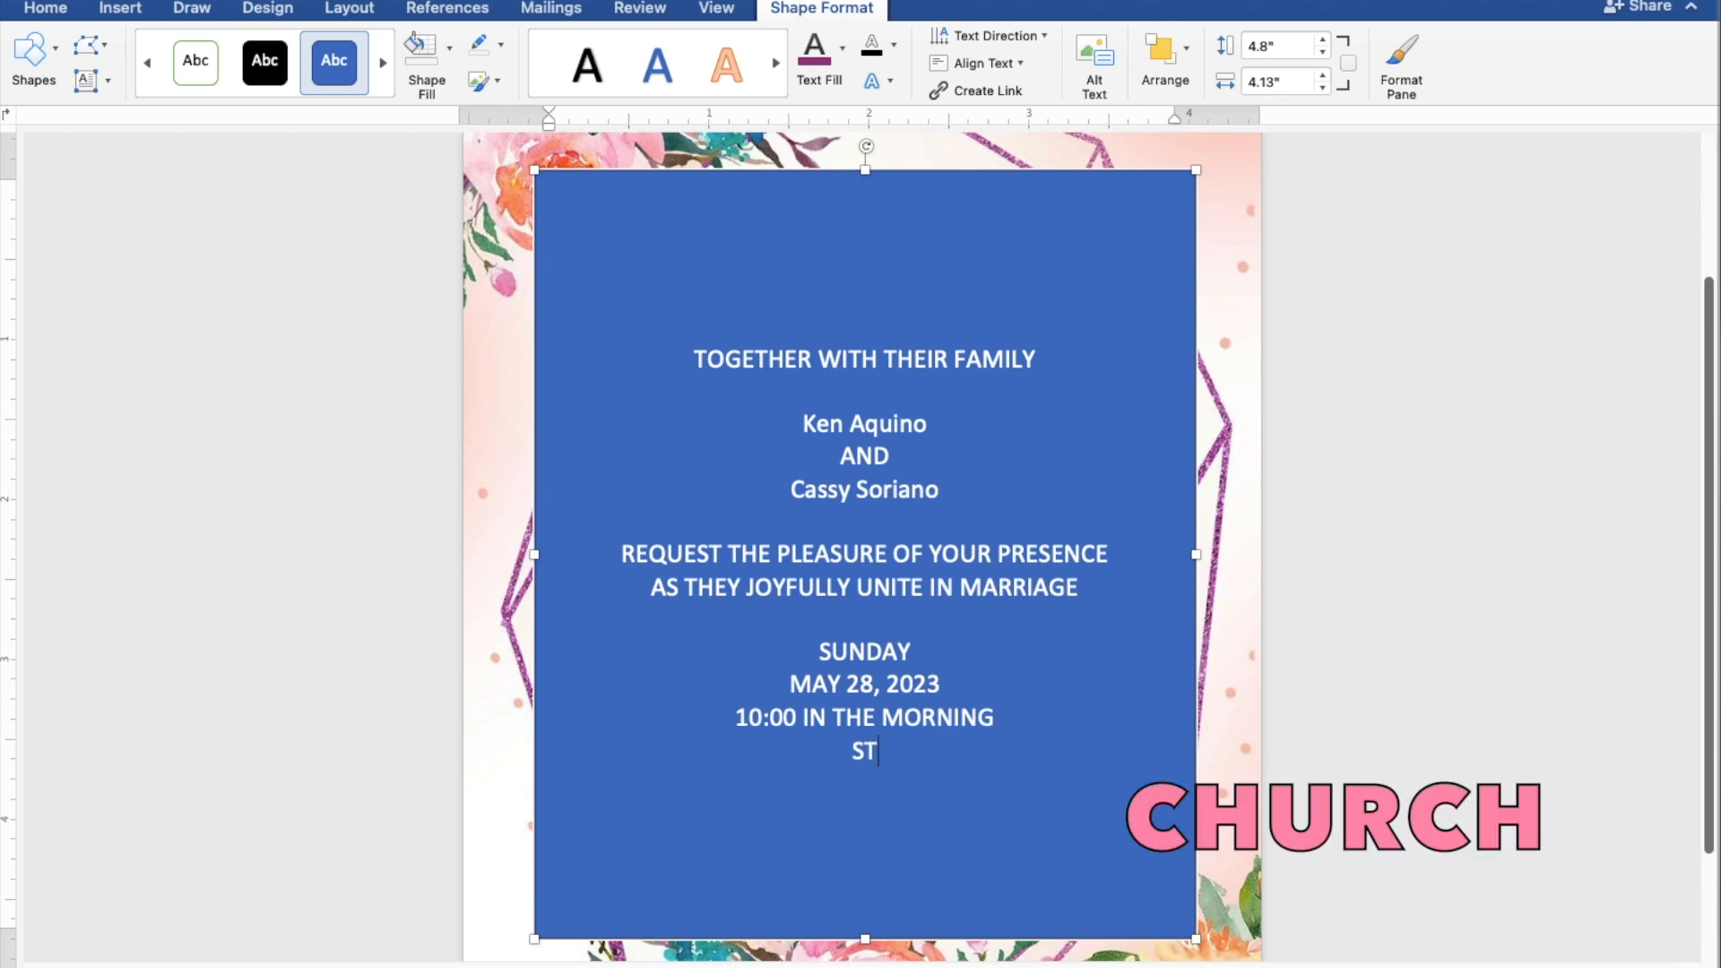
text(. THOMAS)
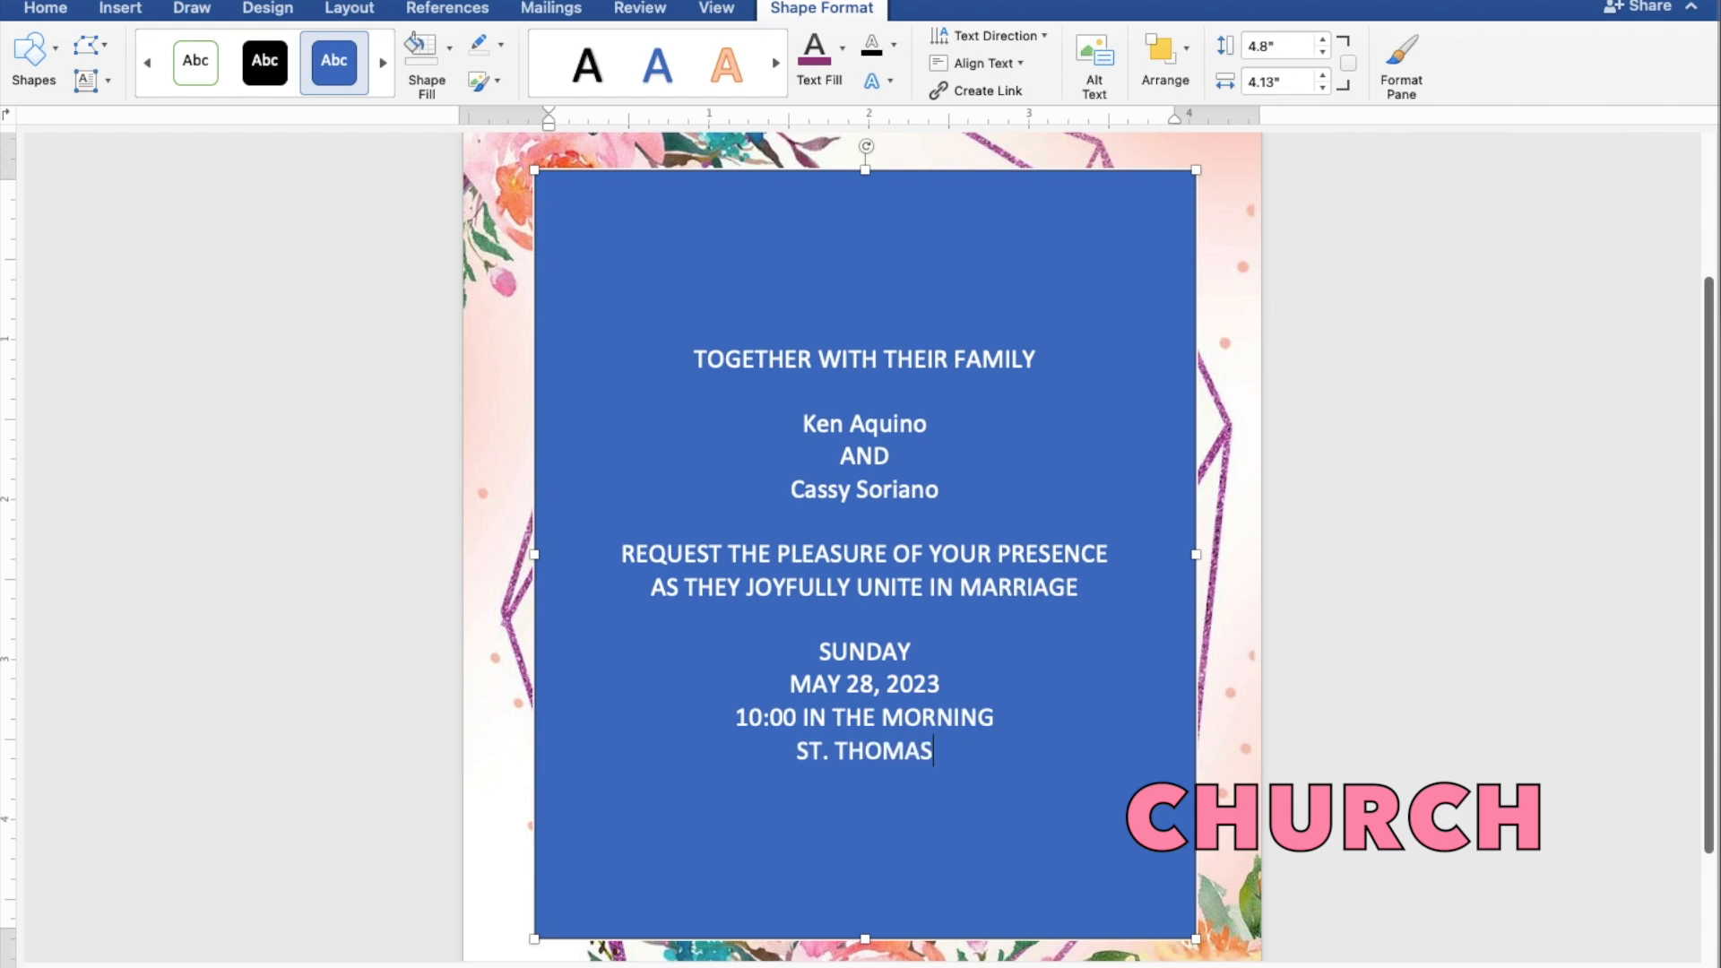
text( AQ)
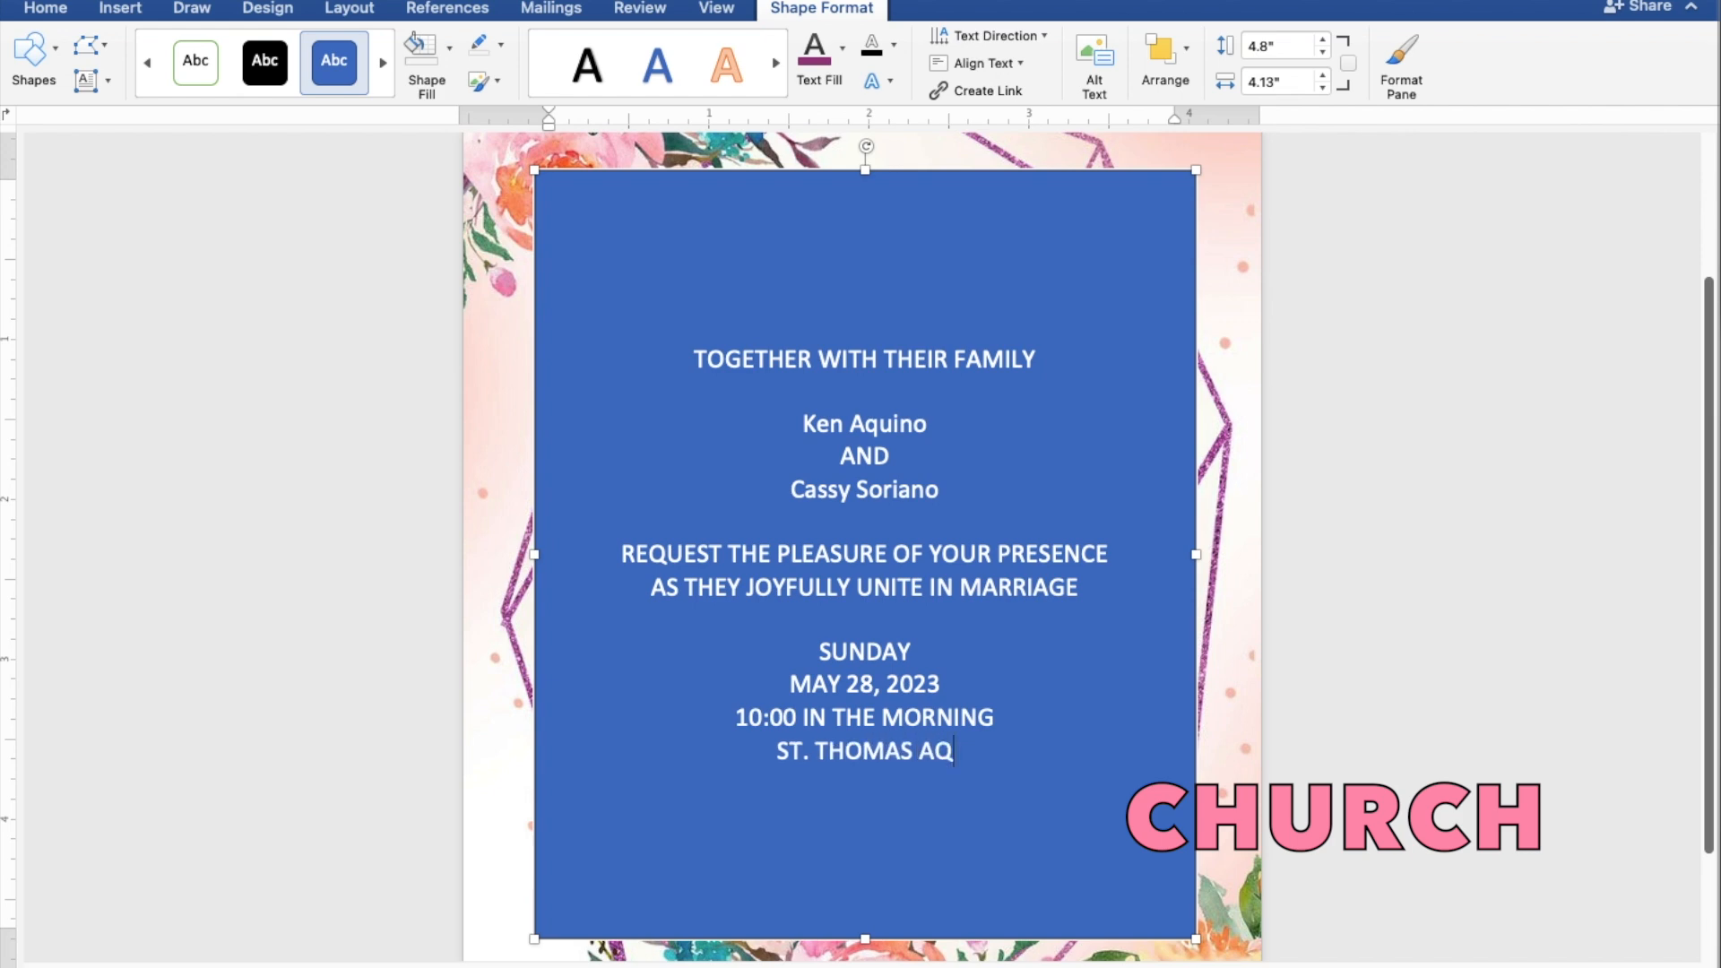
text(UINA)
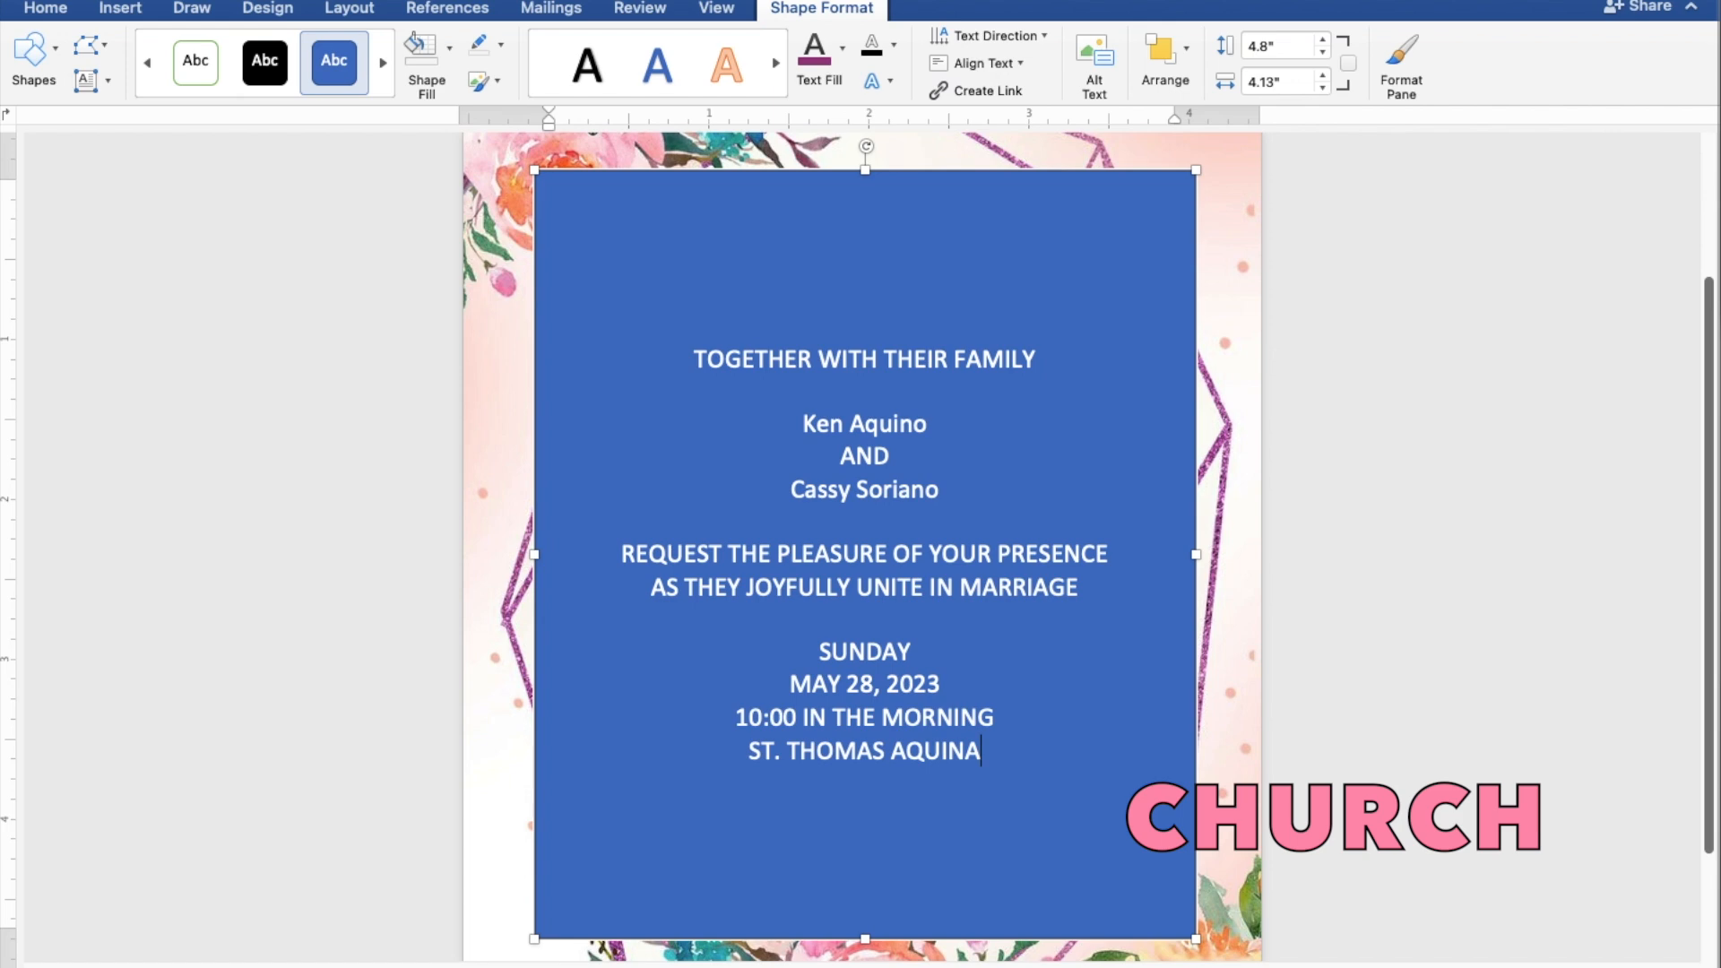
text(S PA)
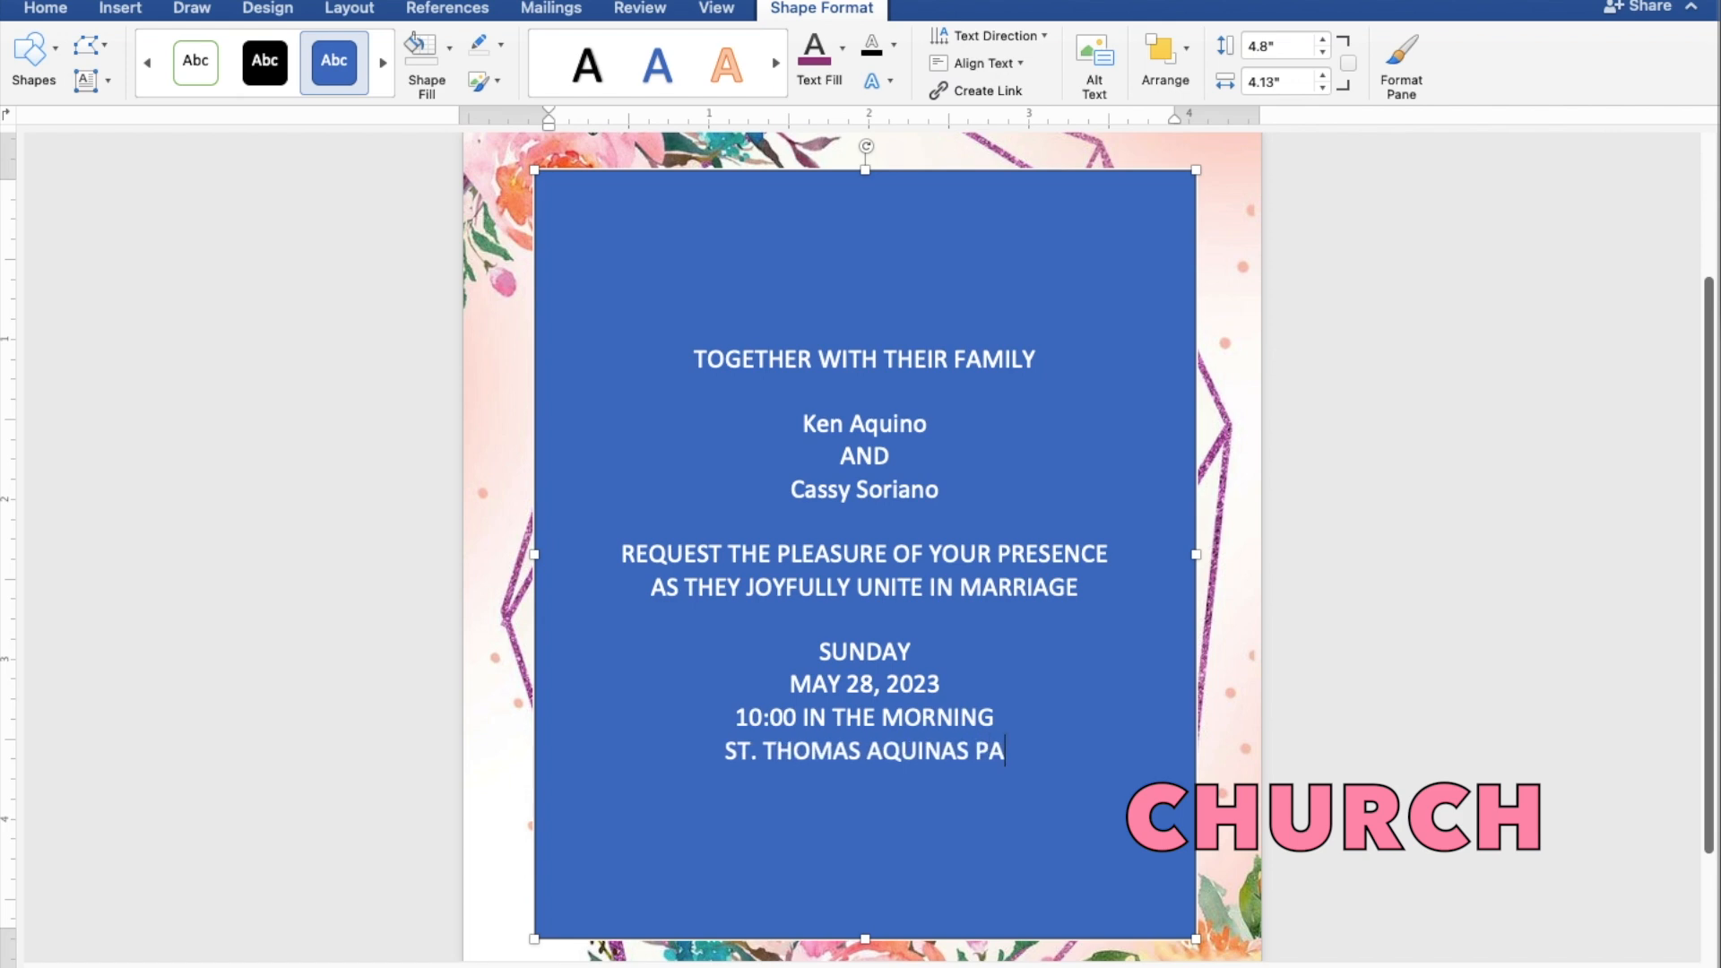
text(RISH)
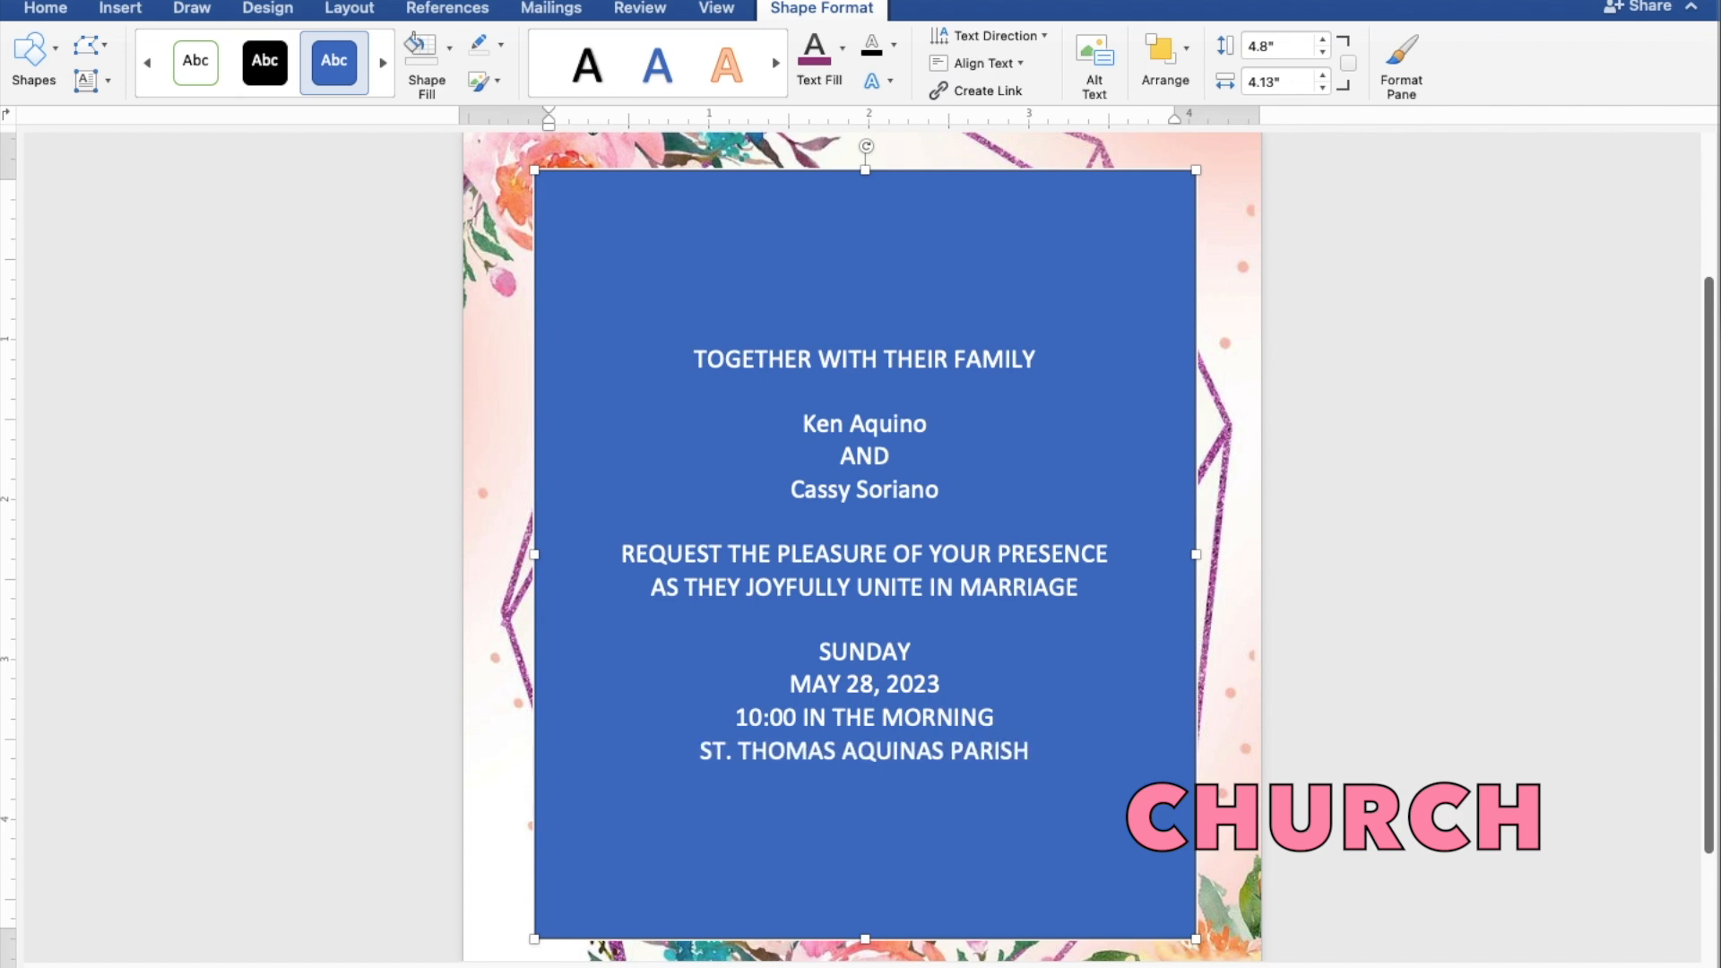
text( CH)
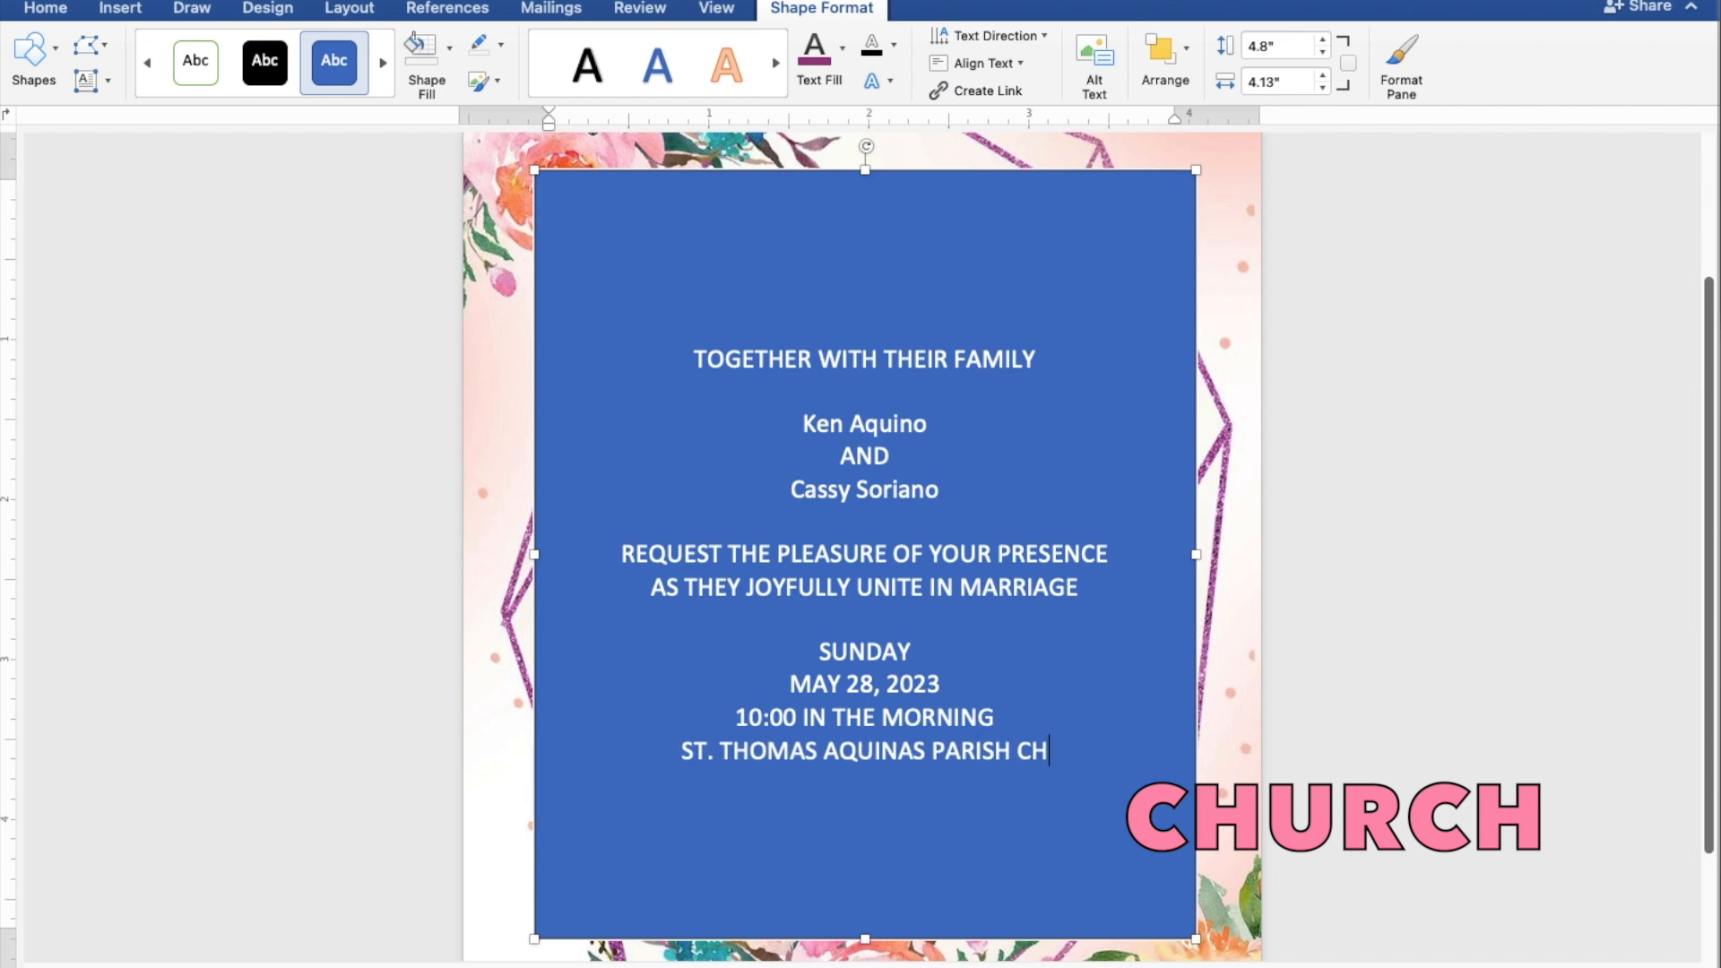
text(URCH)
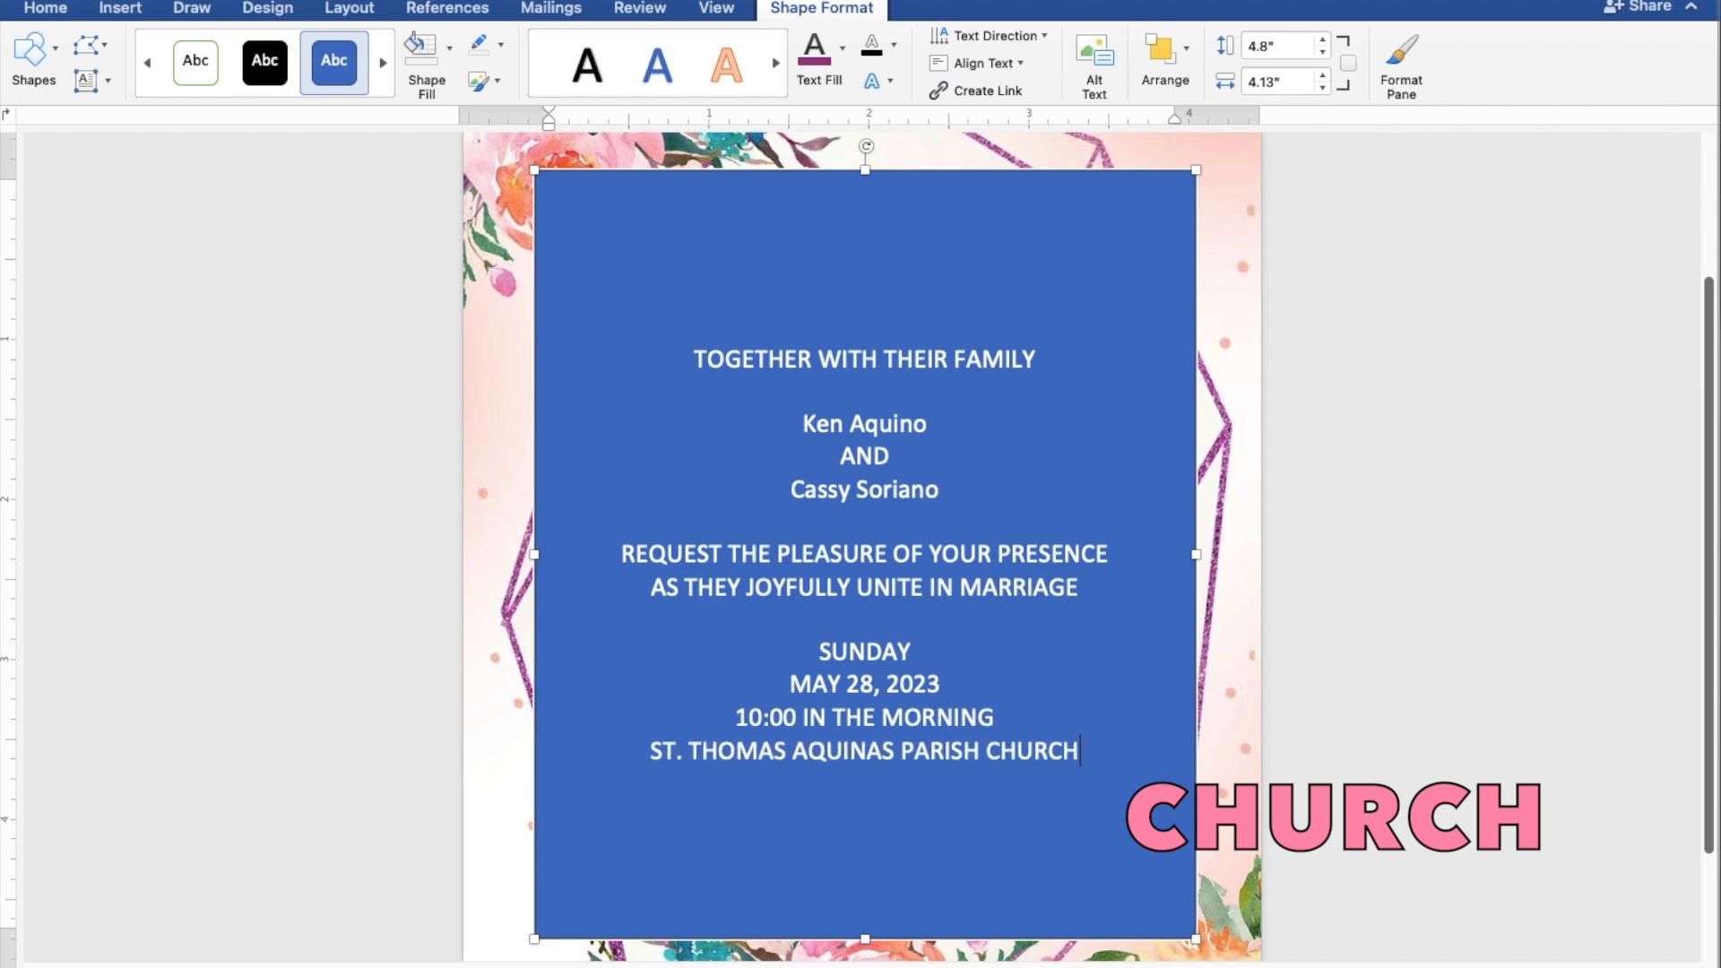
Step: Add 'MANGALDAN, PANGASINAN' and, after a blank line, 'Reception to follow', then select all the box text
key(Return)
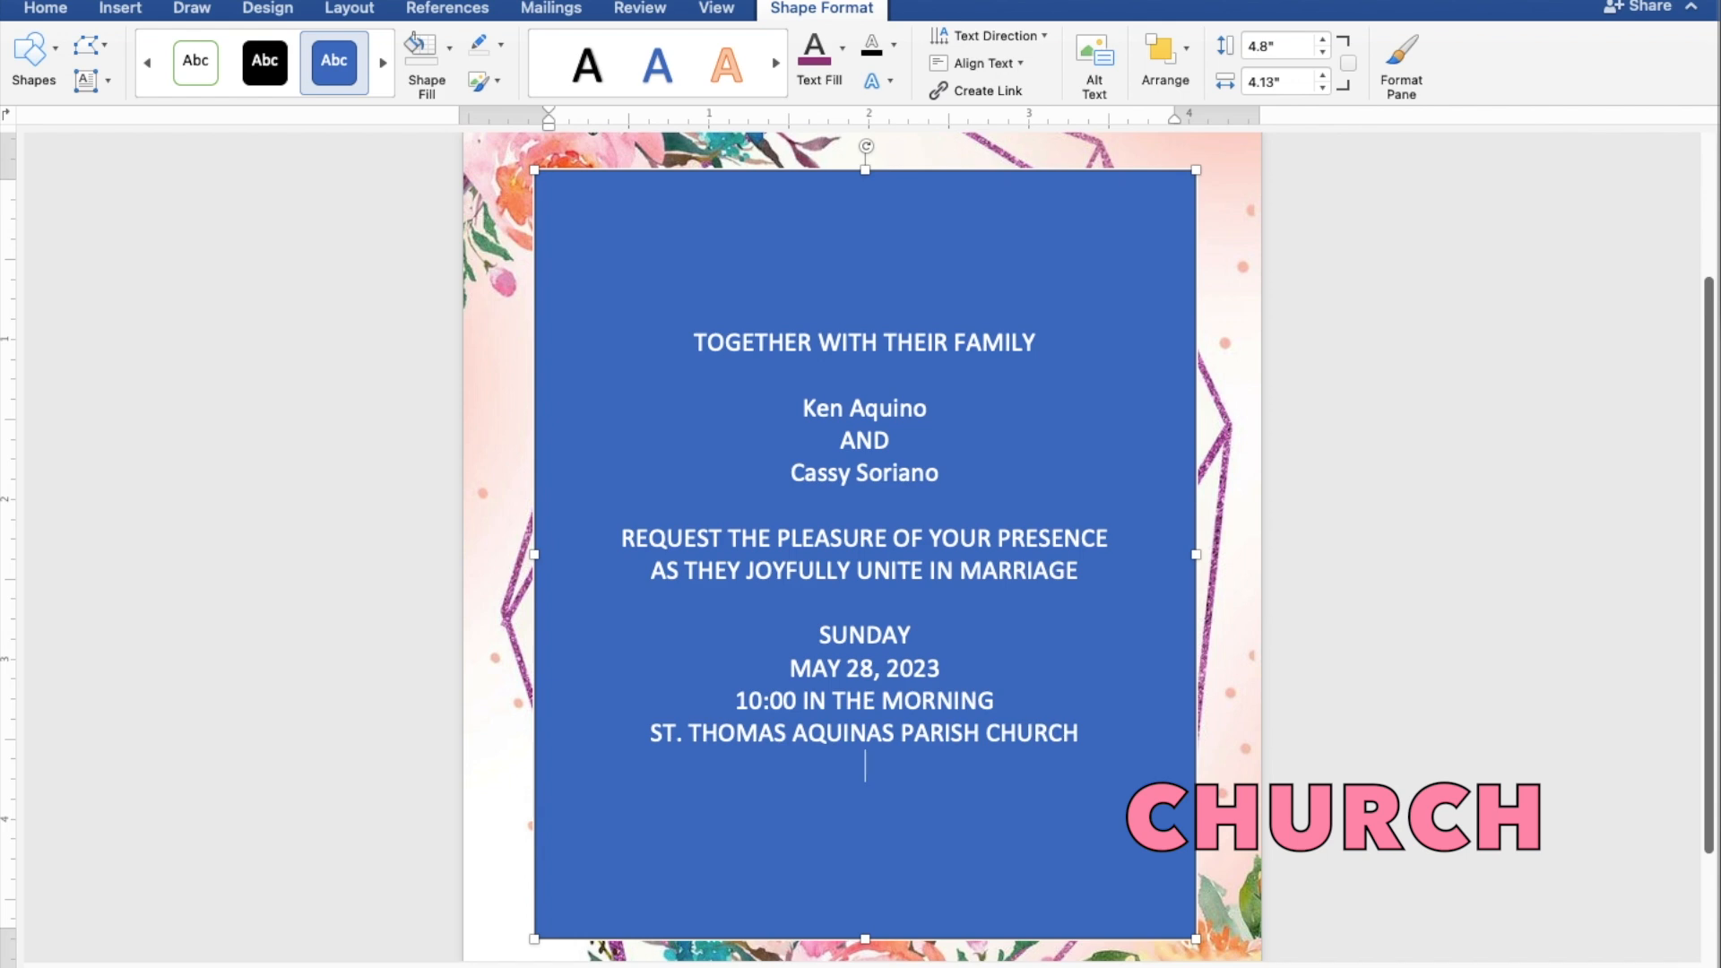
text(MANGALDA)
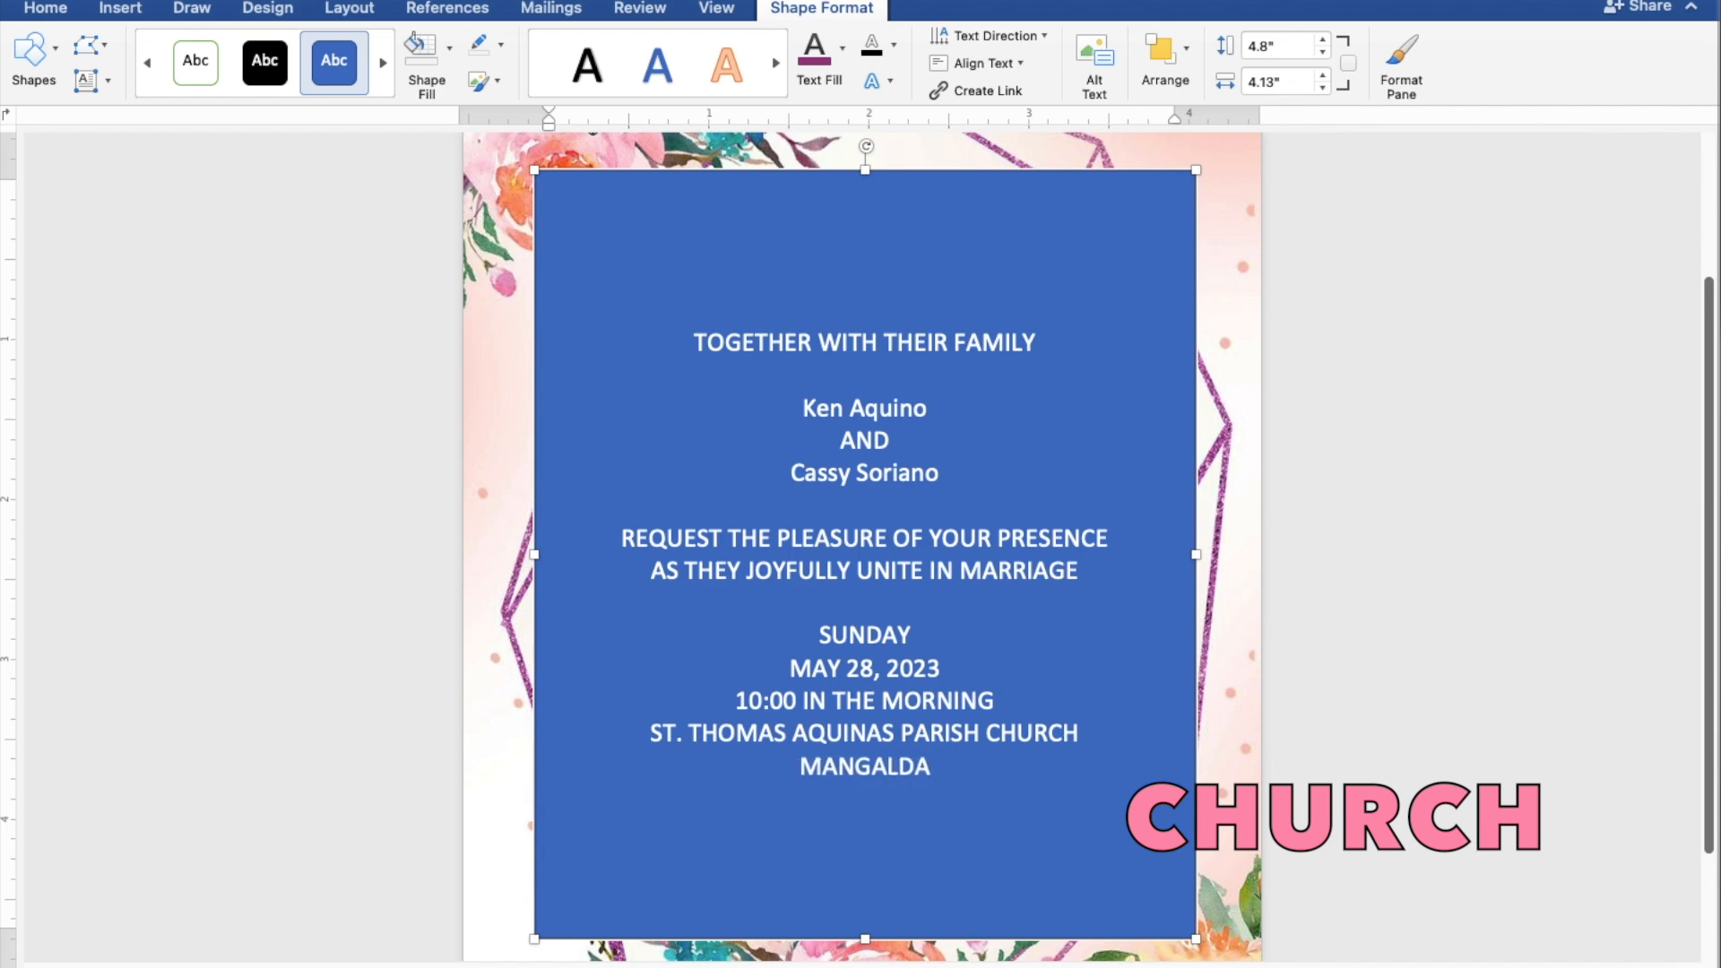
text(N,)
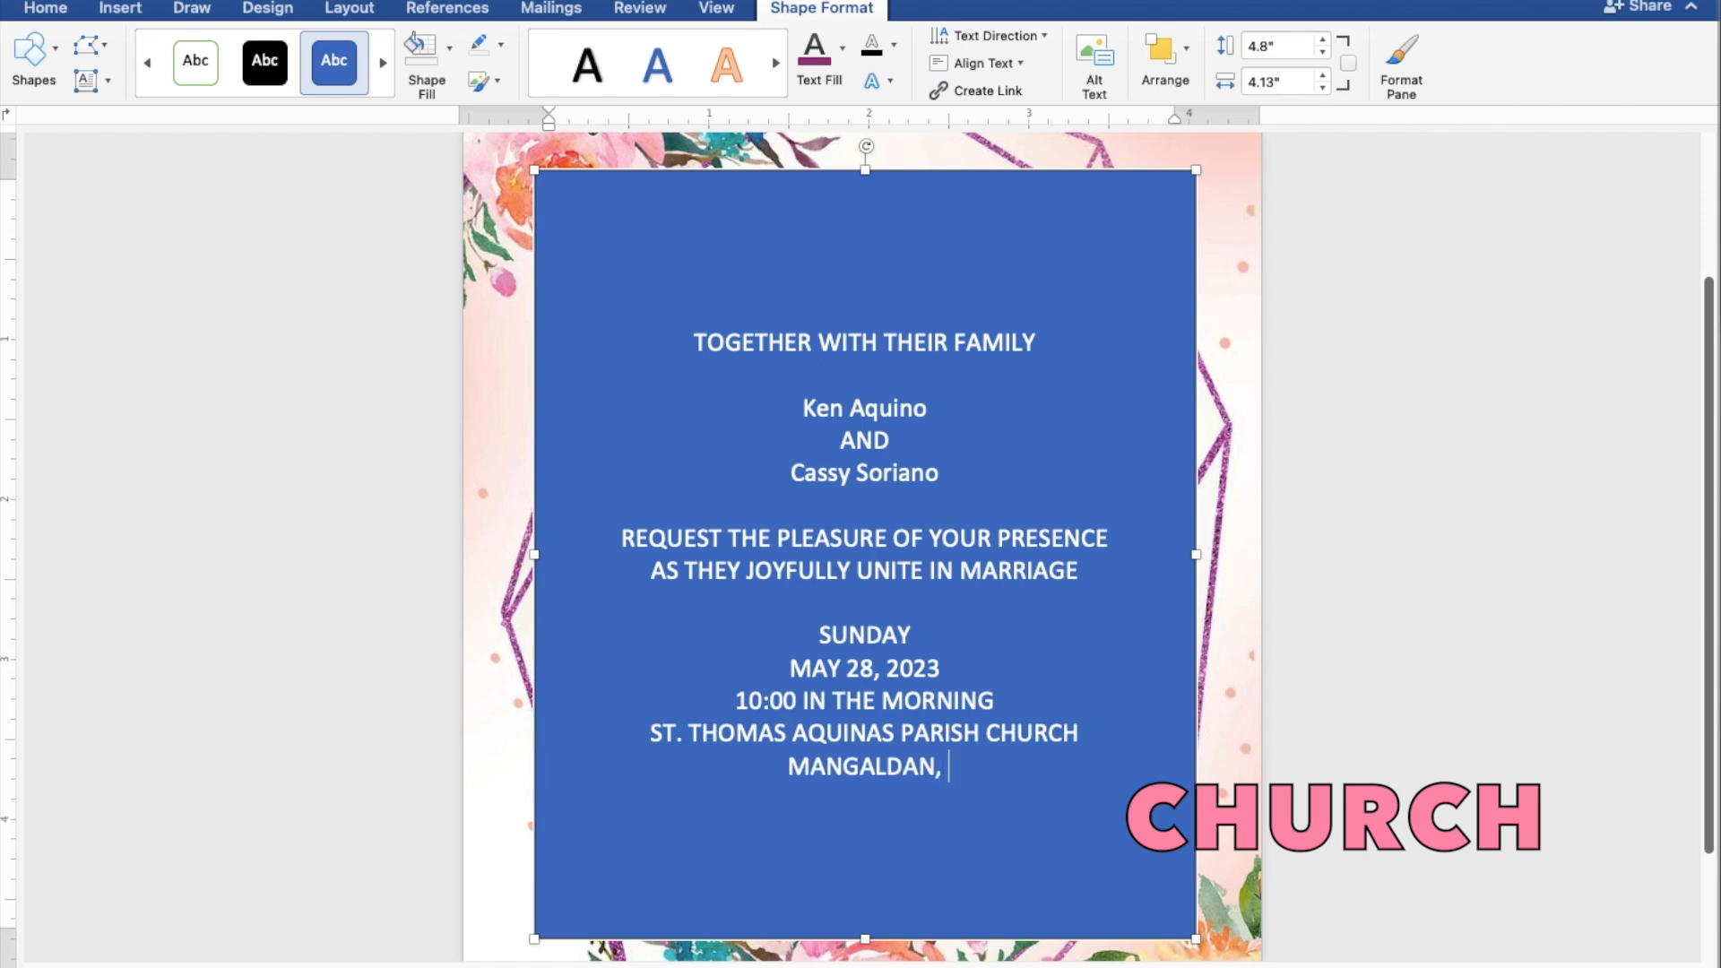
text( P)
text(ANGA)
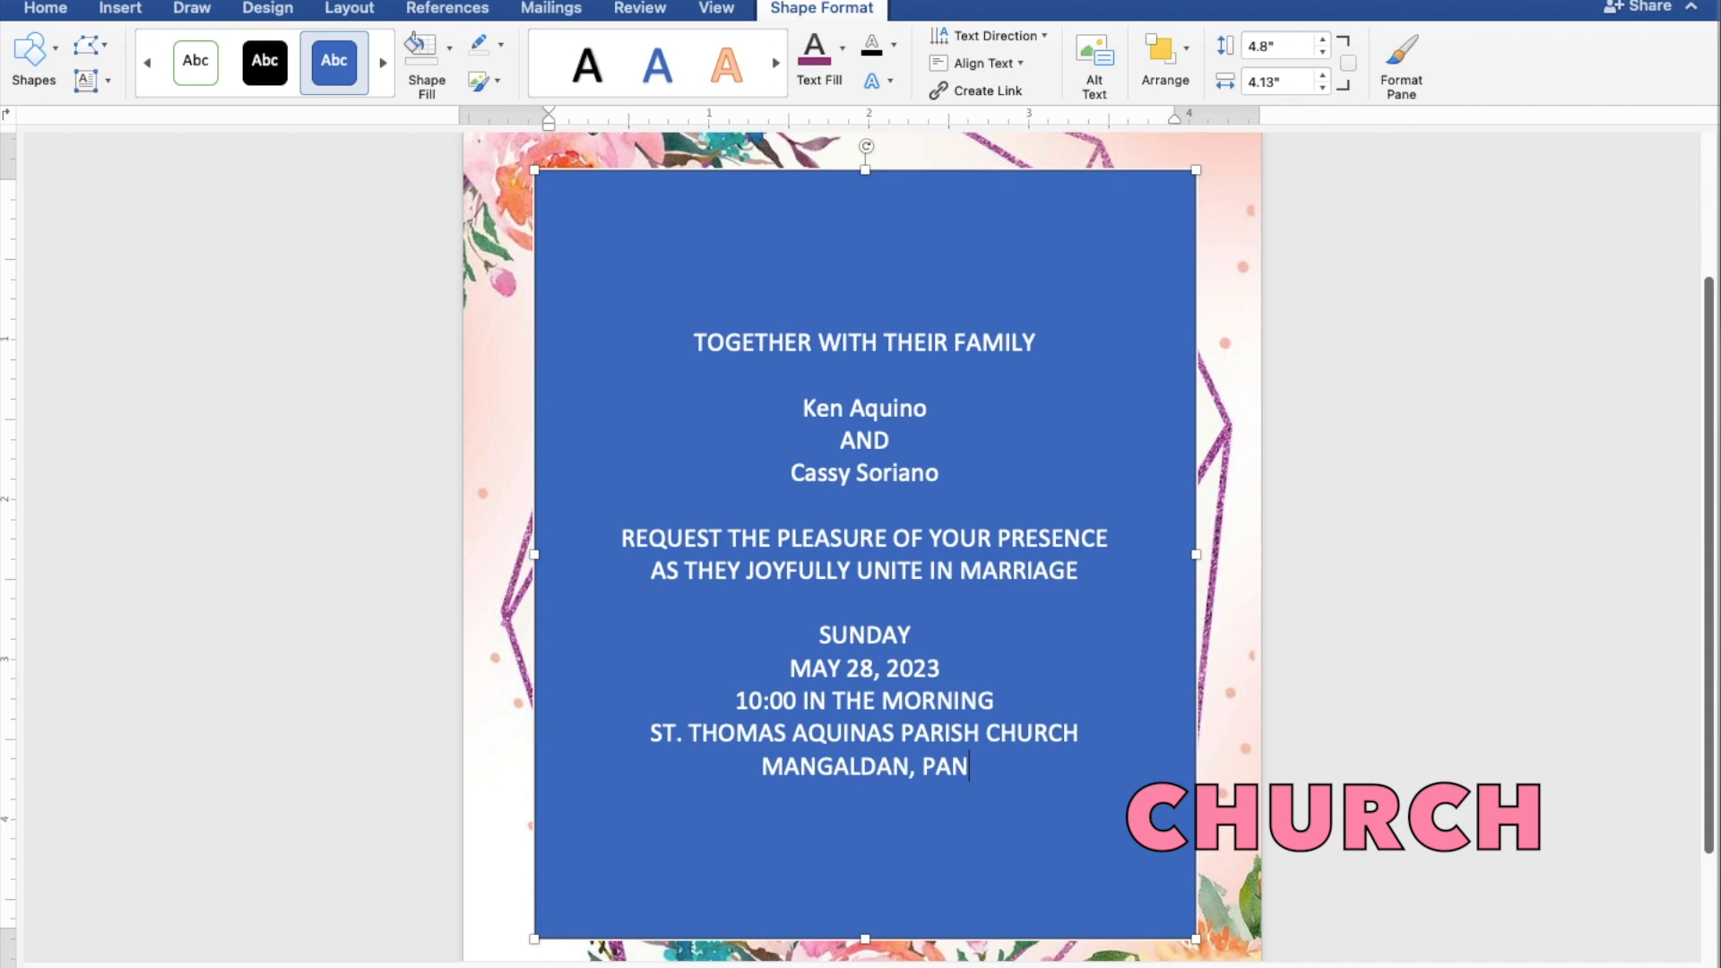
text(S)
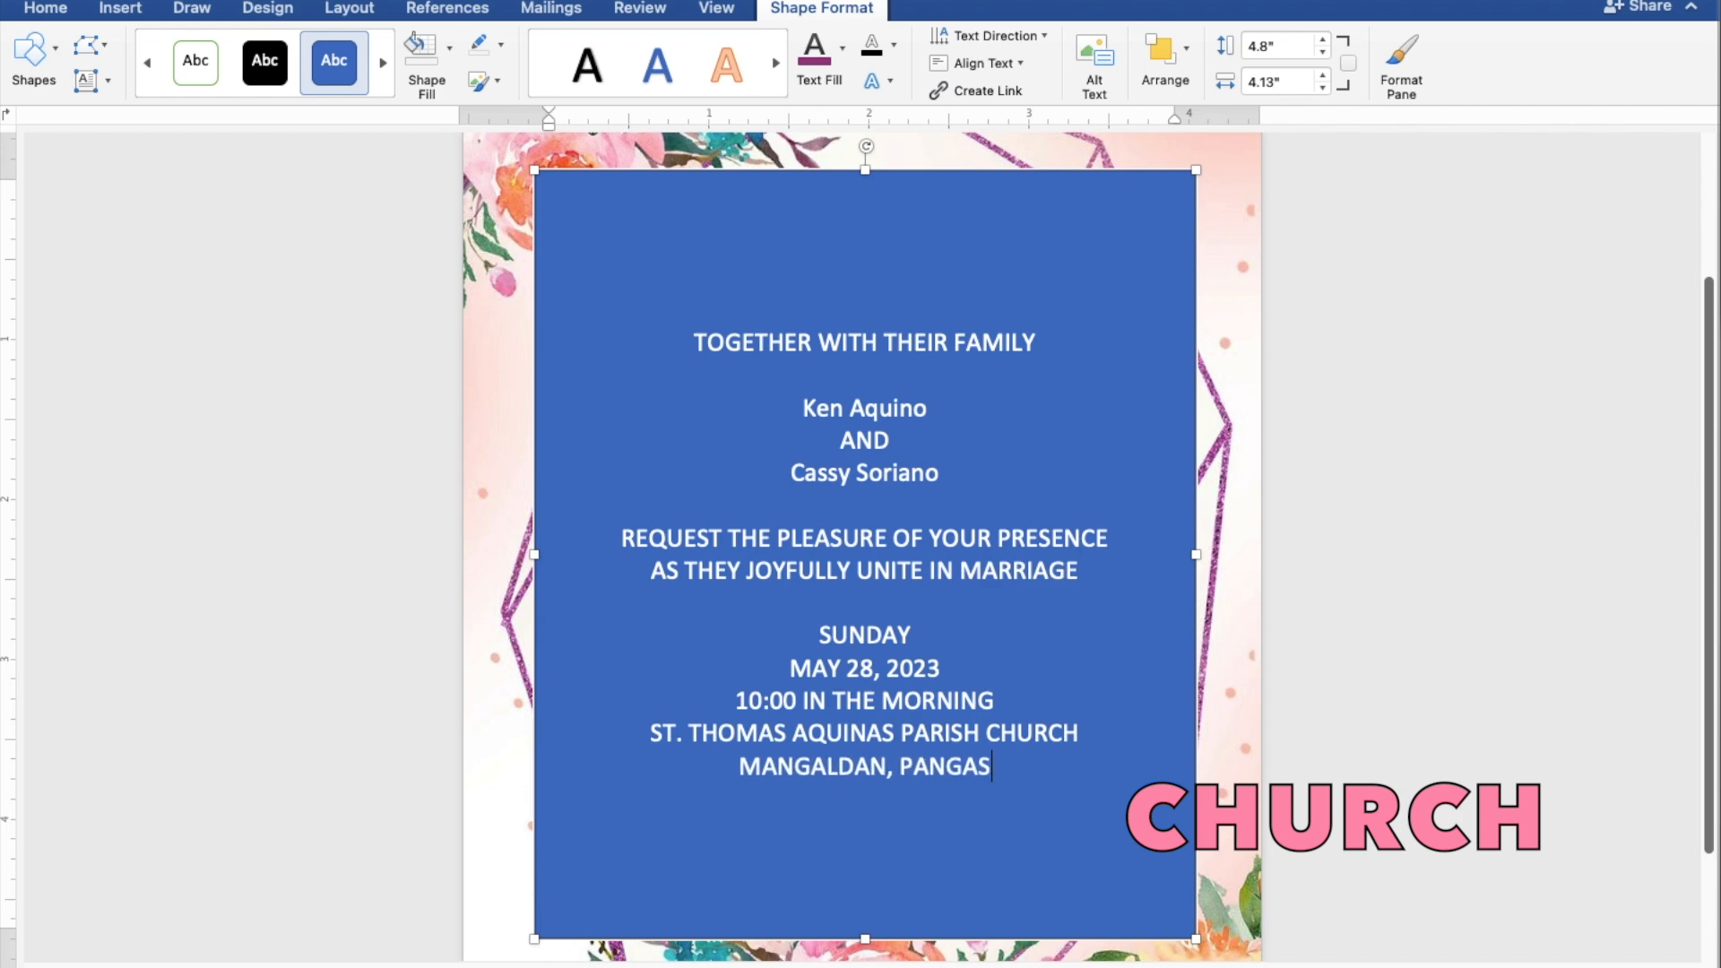
text(INAN)
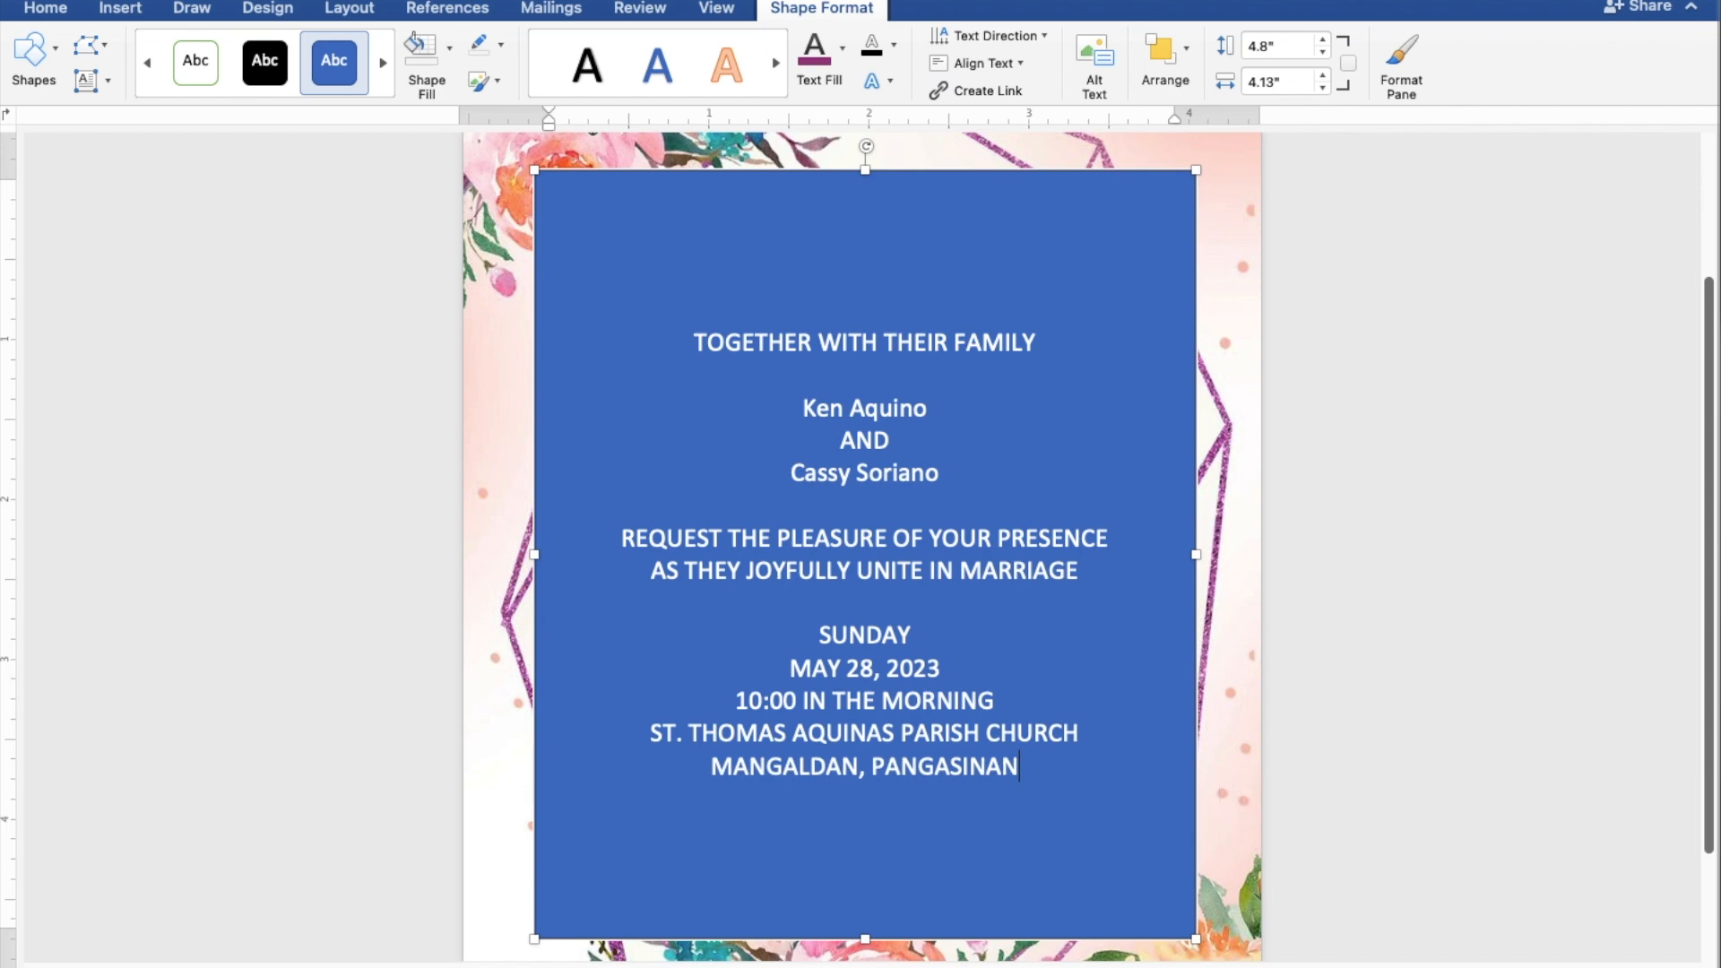
key(Return)
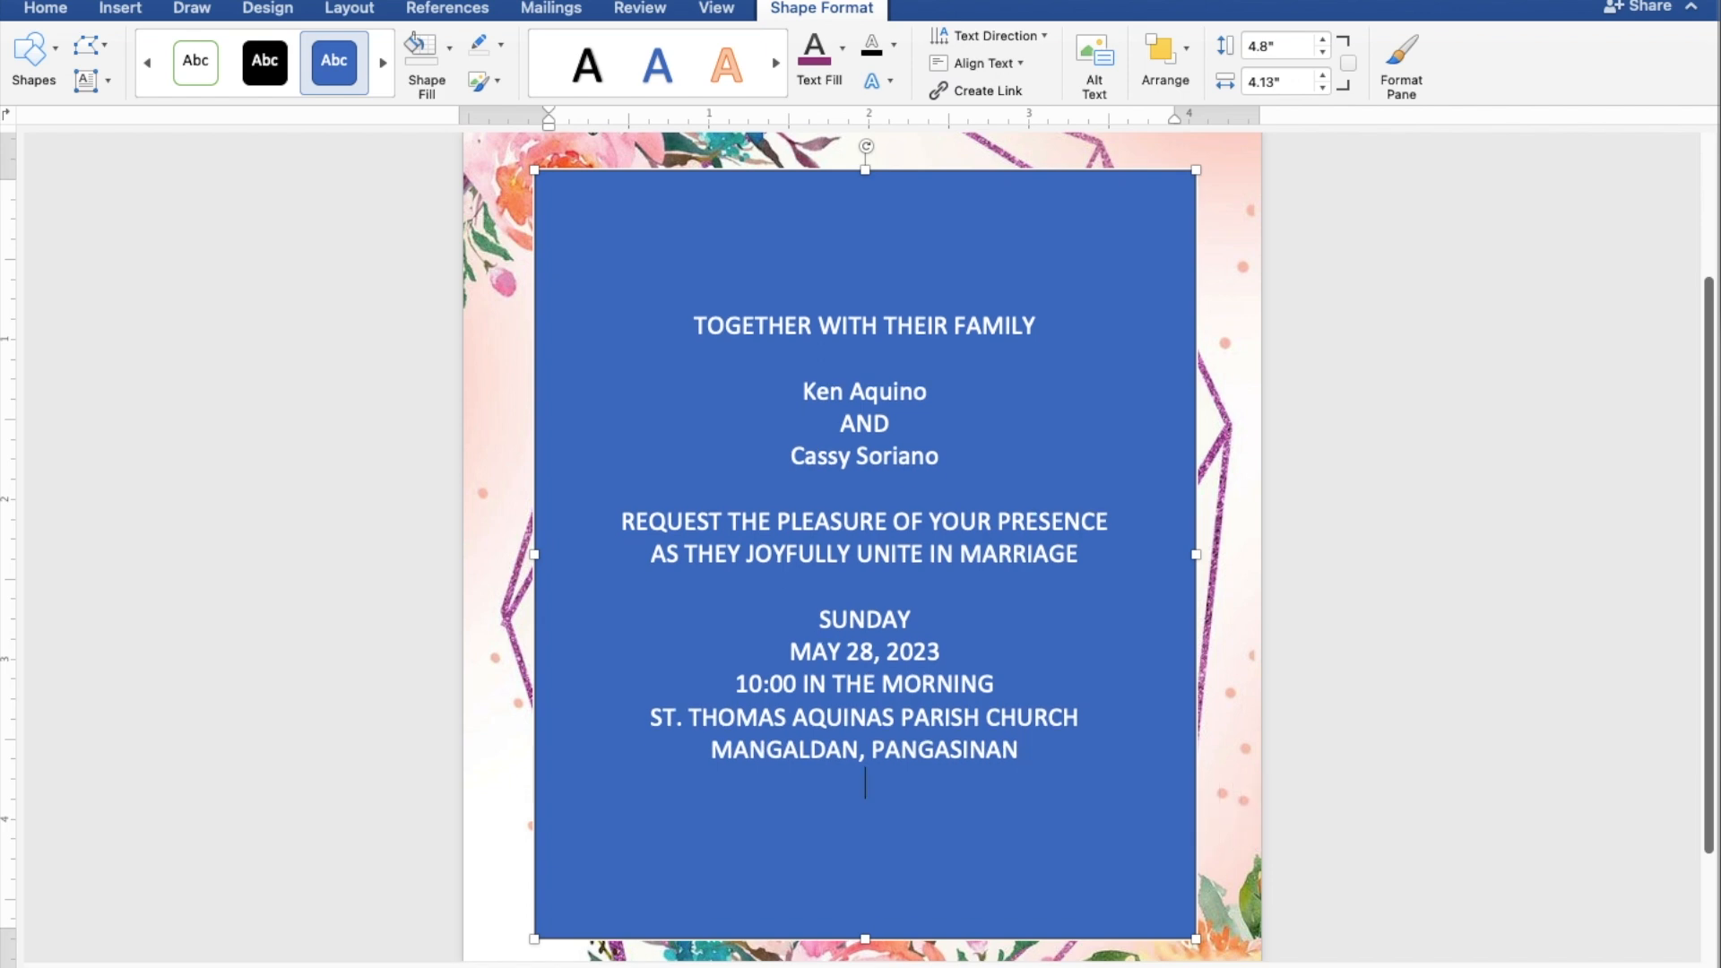
key(Return)
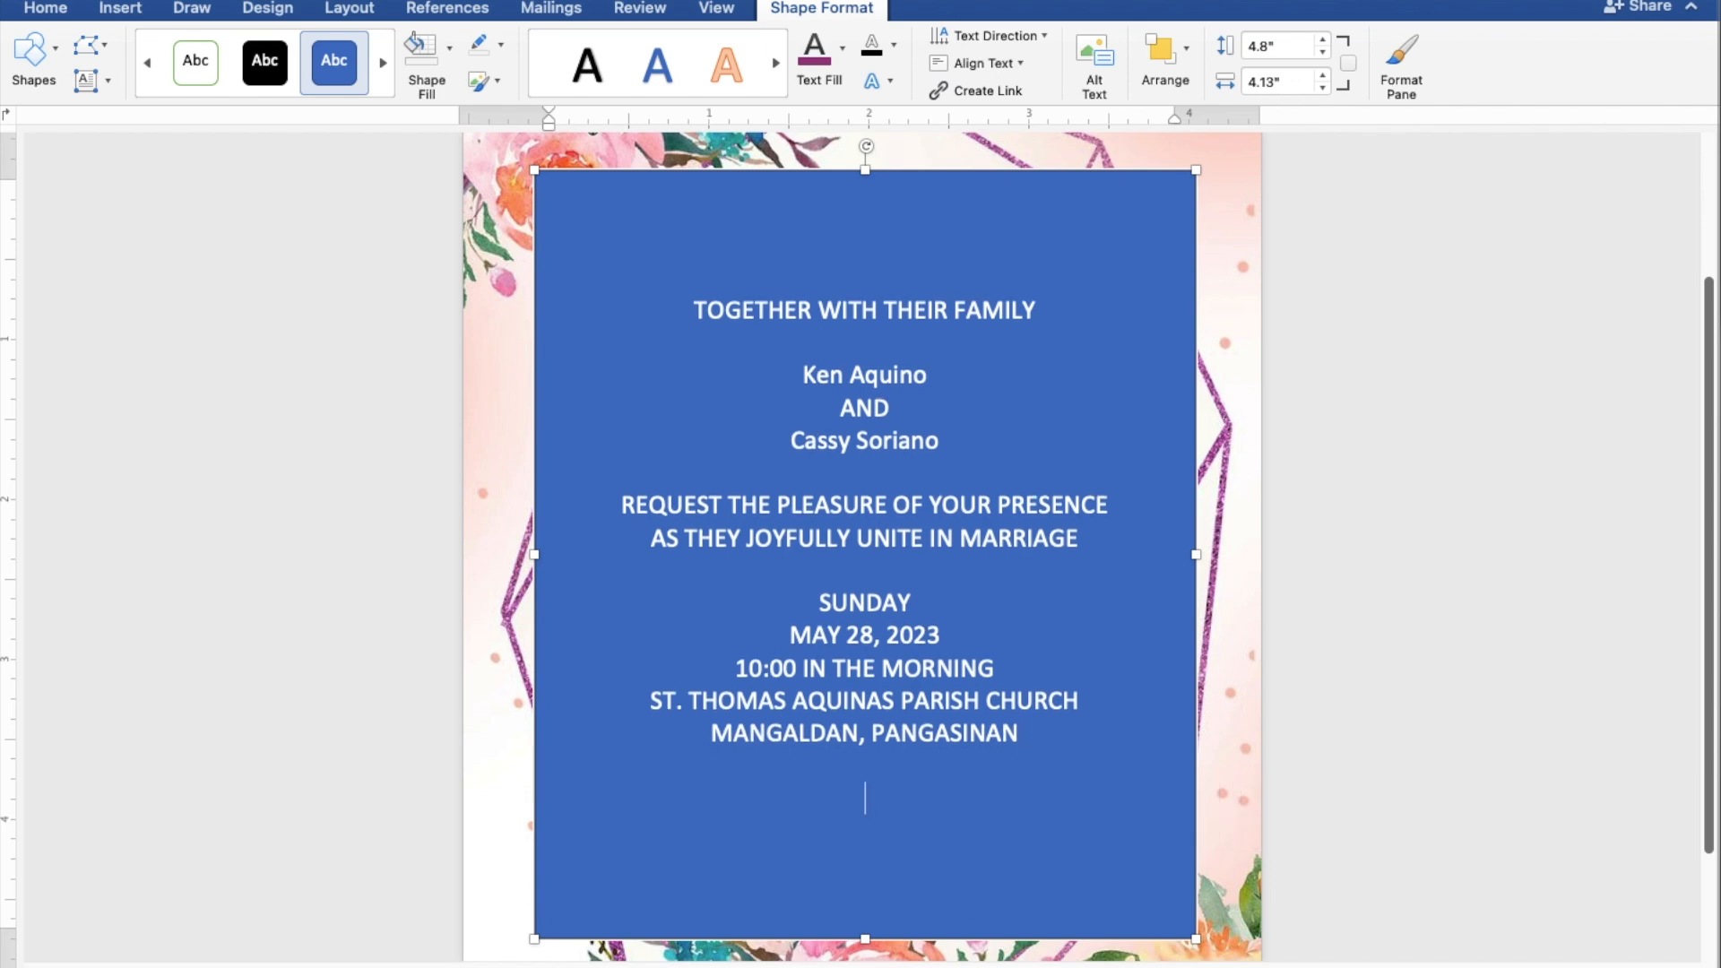
text(Reception to)
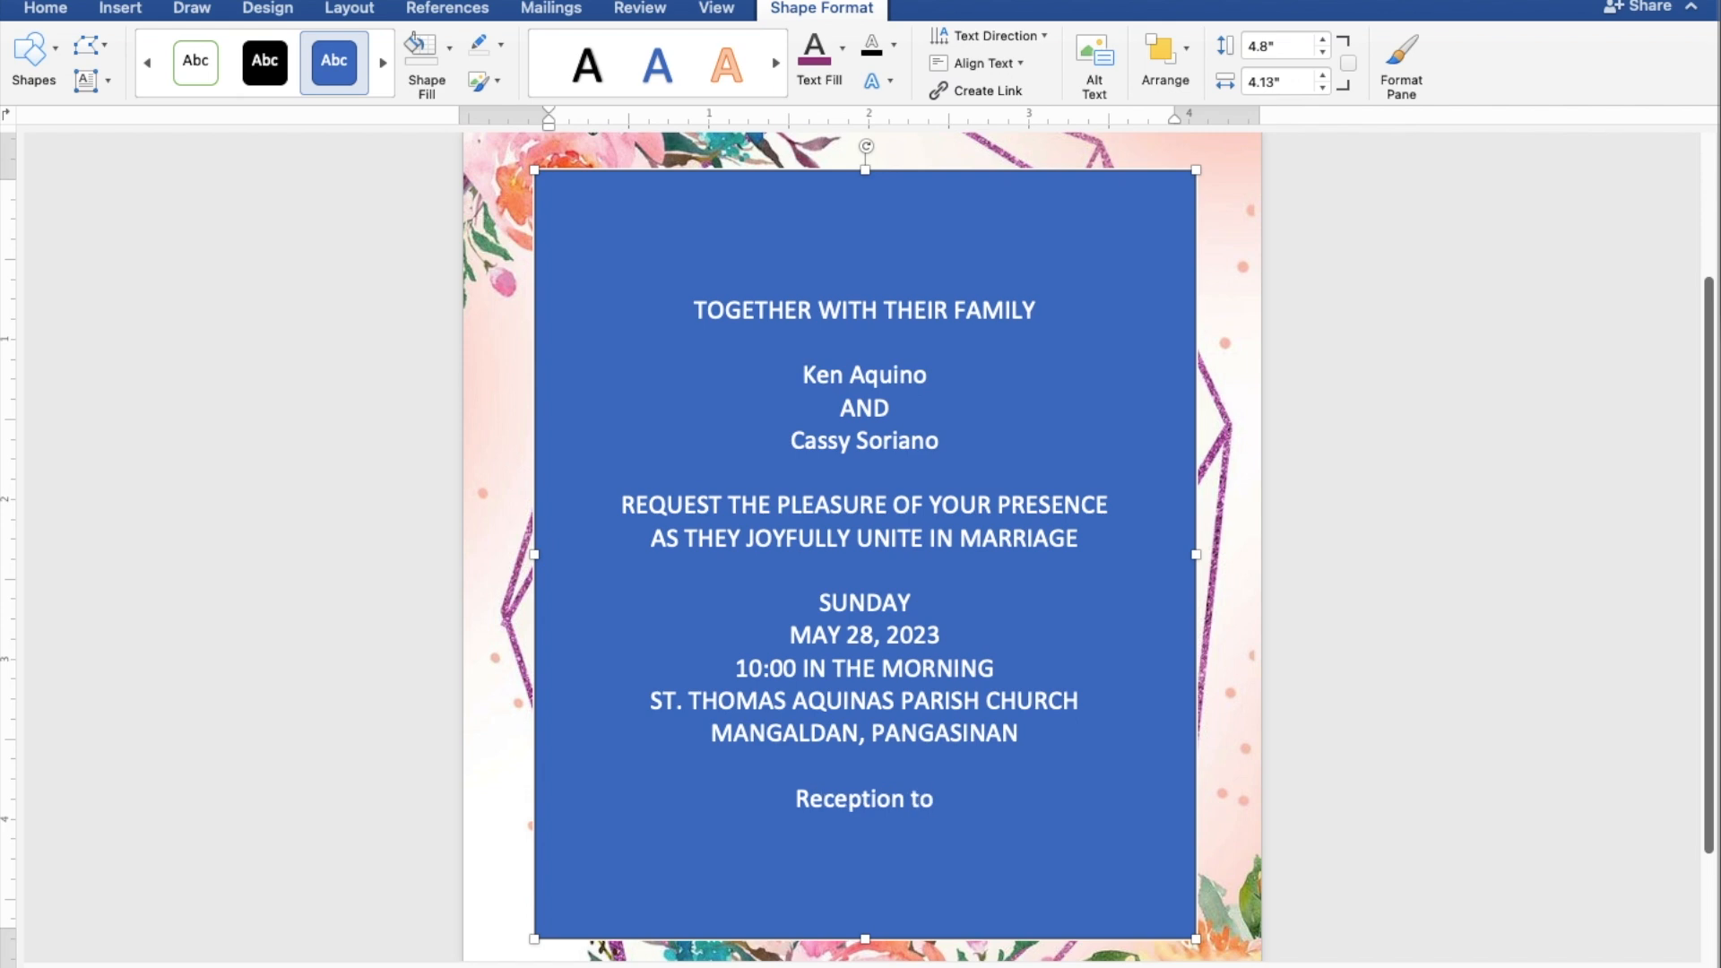
text( fo)
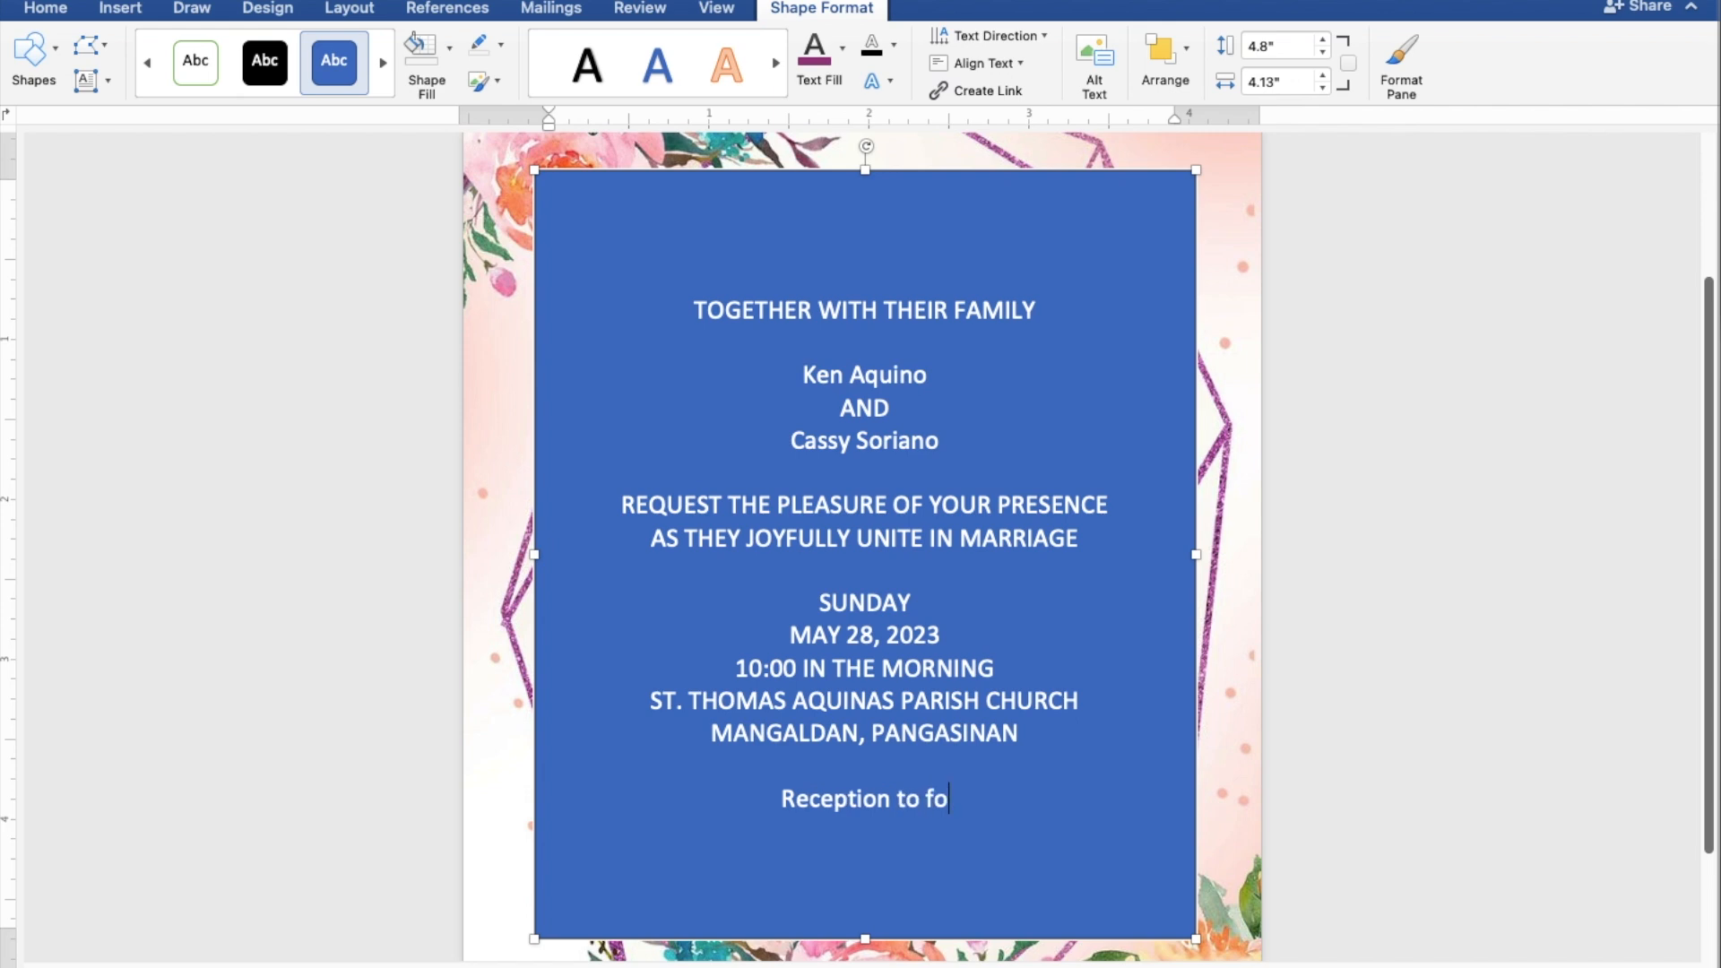
text(llow)
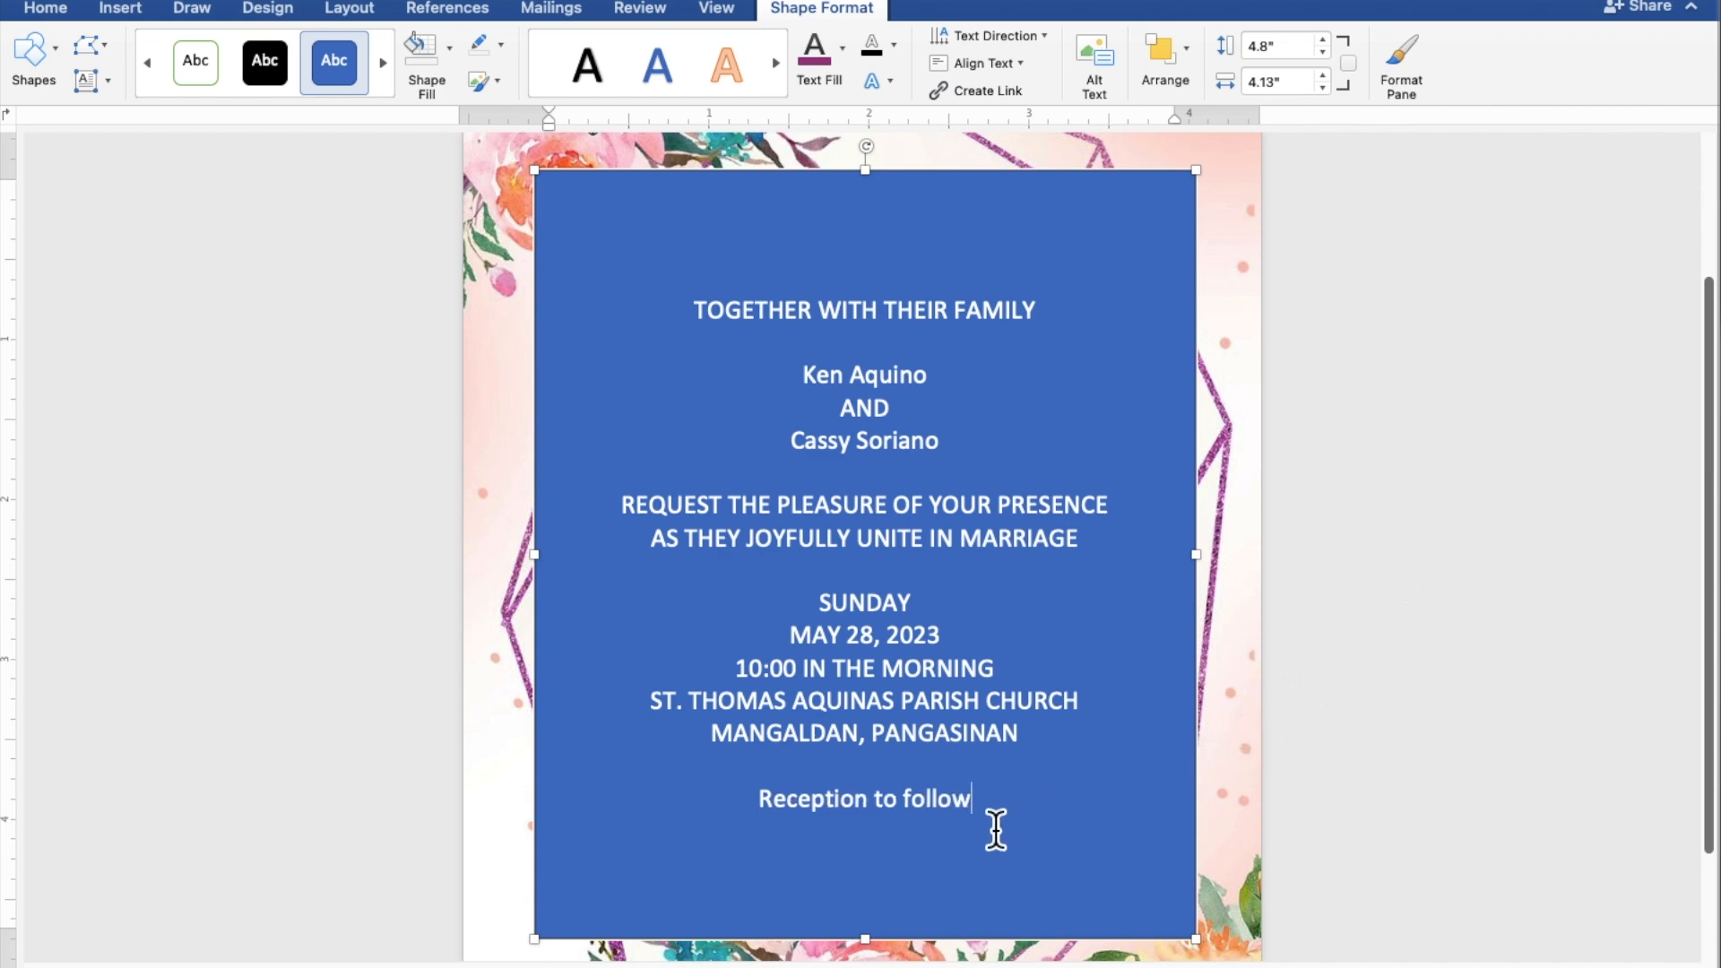
drag(959, 914, 702, 322)
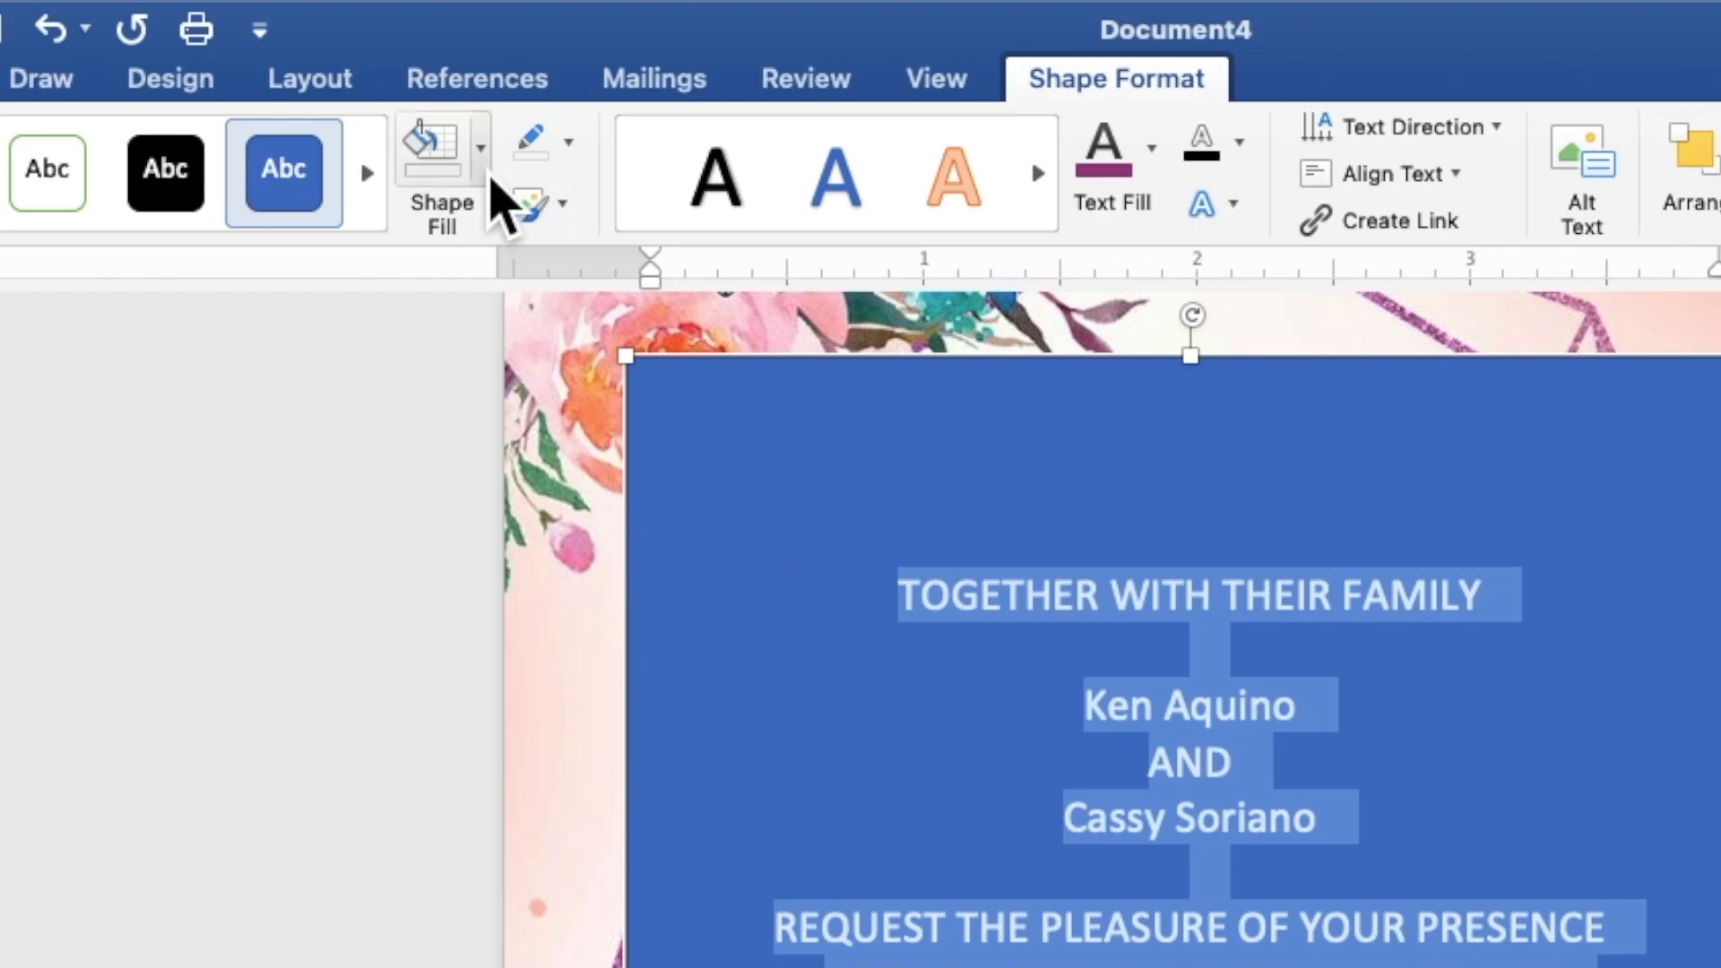
Step: Give the text box no fill and no outline, and make its text black
click(485, 168)
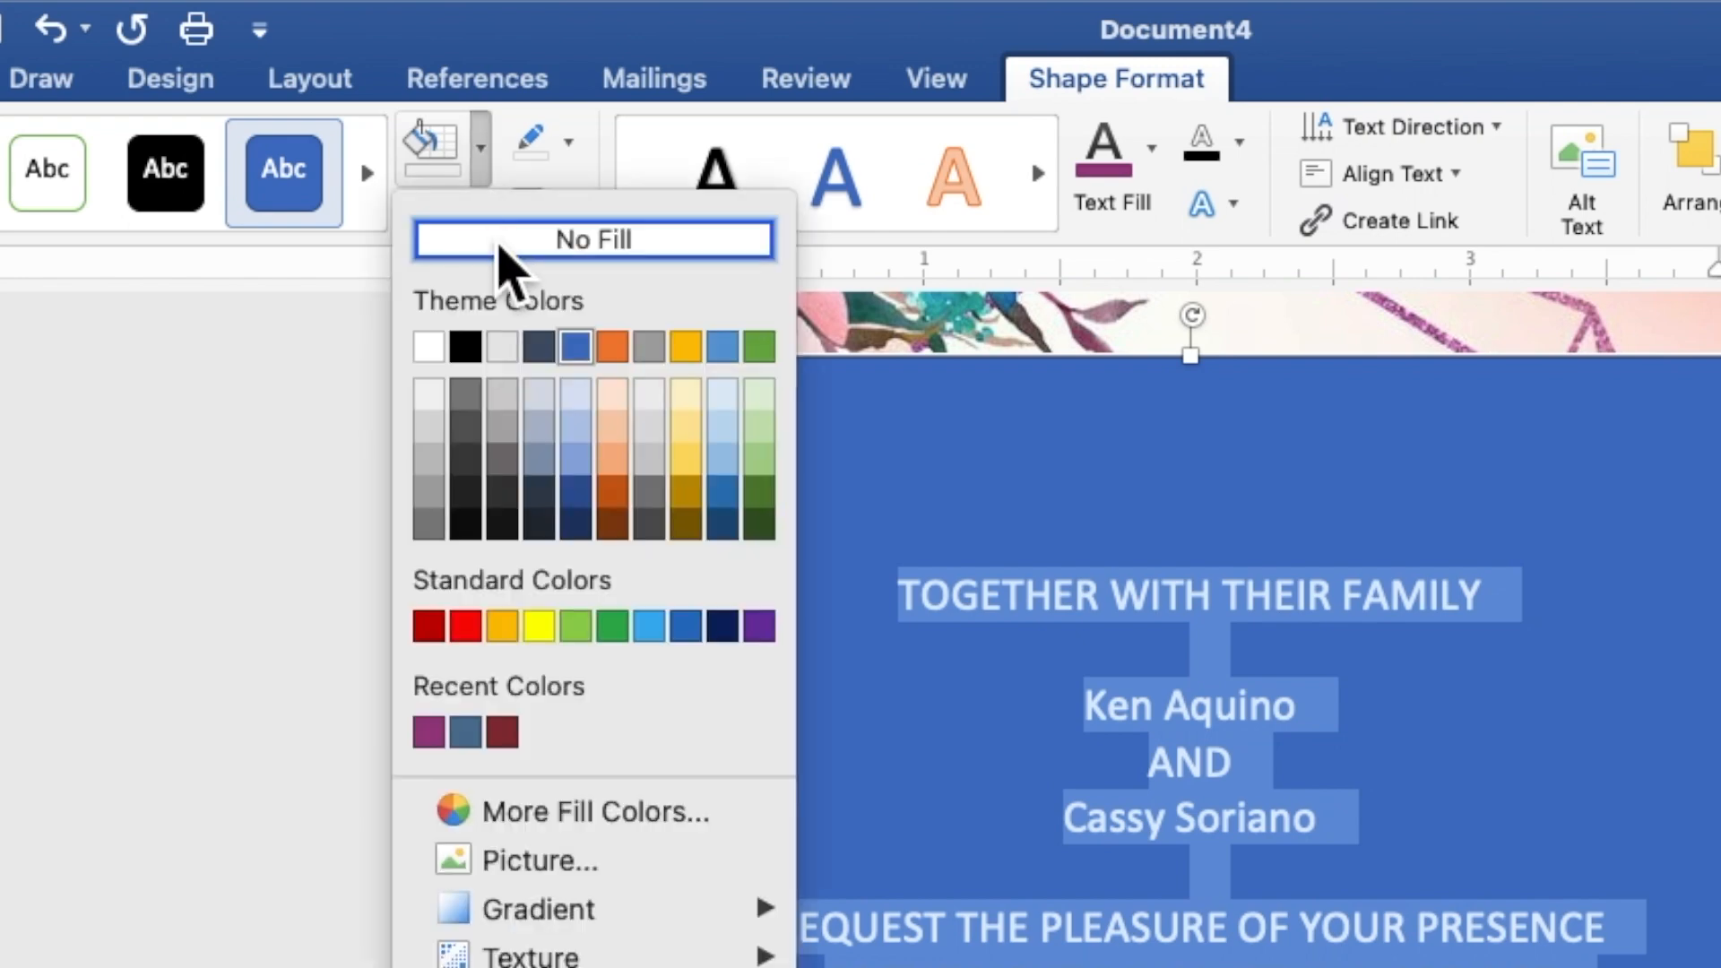
click(507, 260)
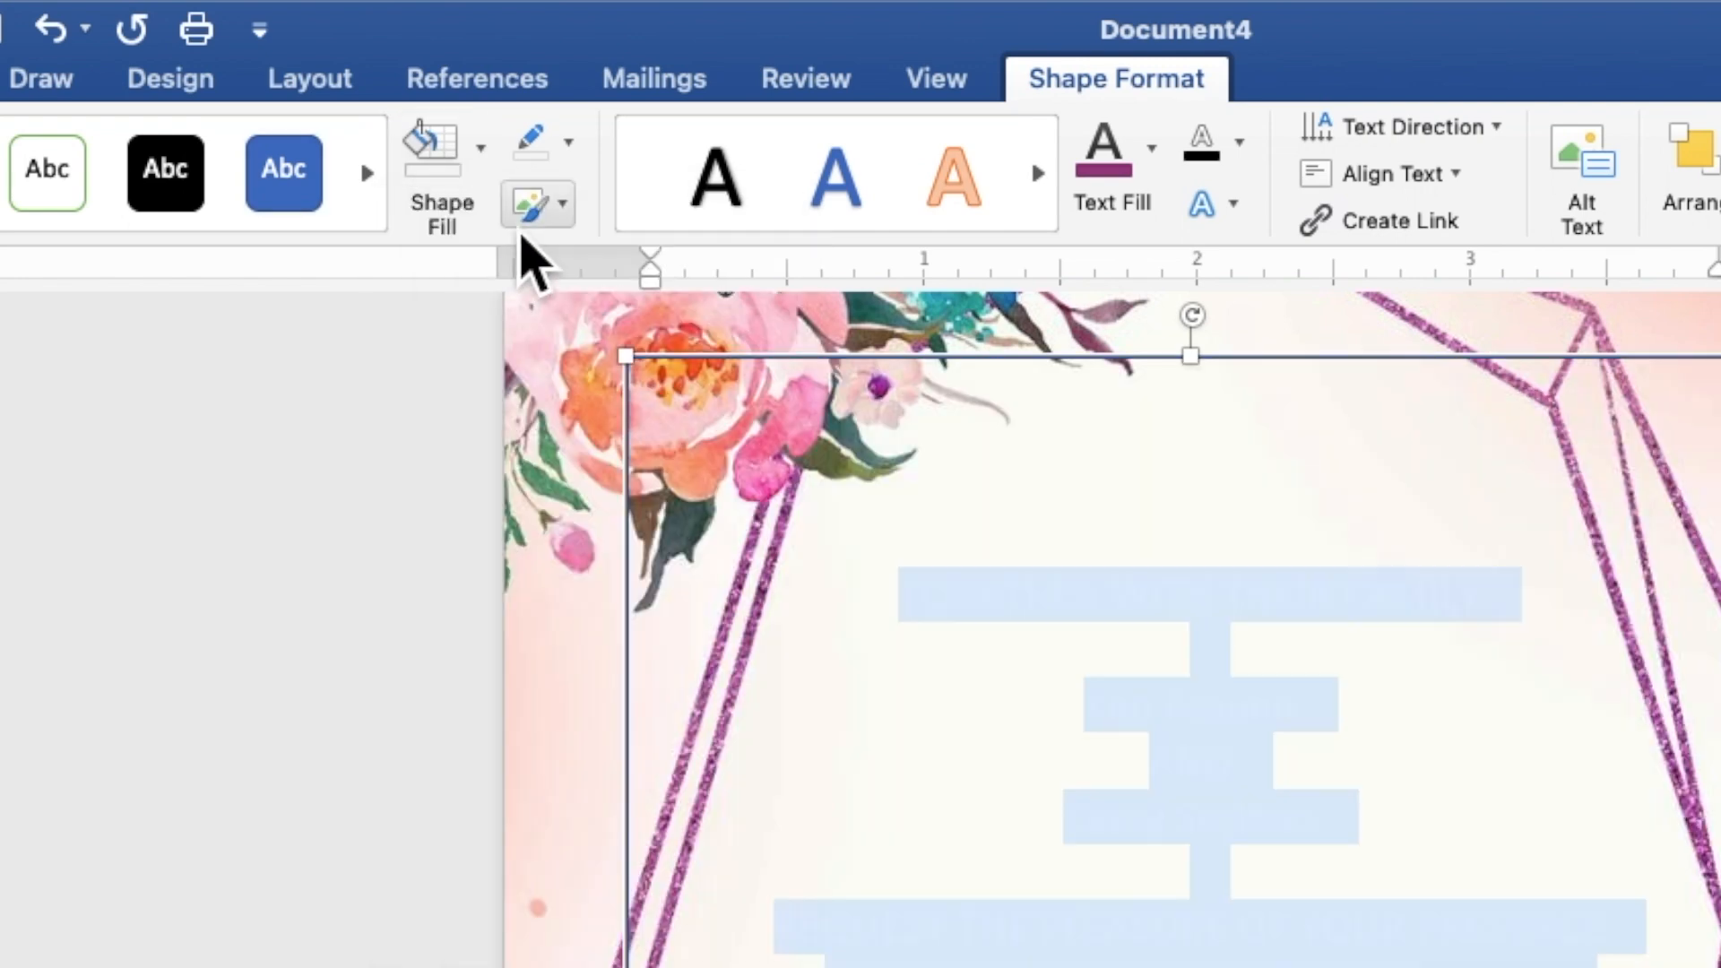
click(568, 144)
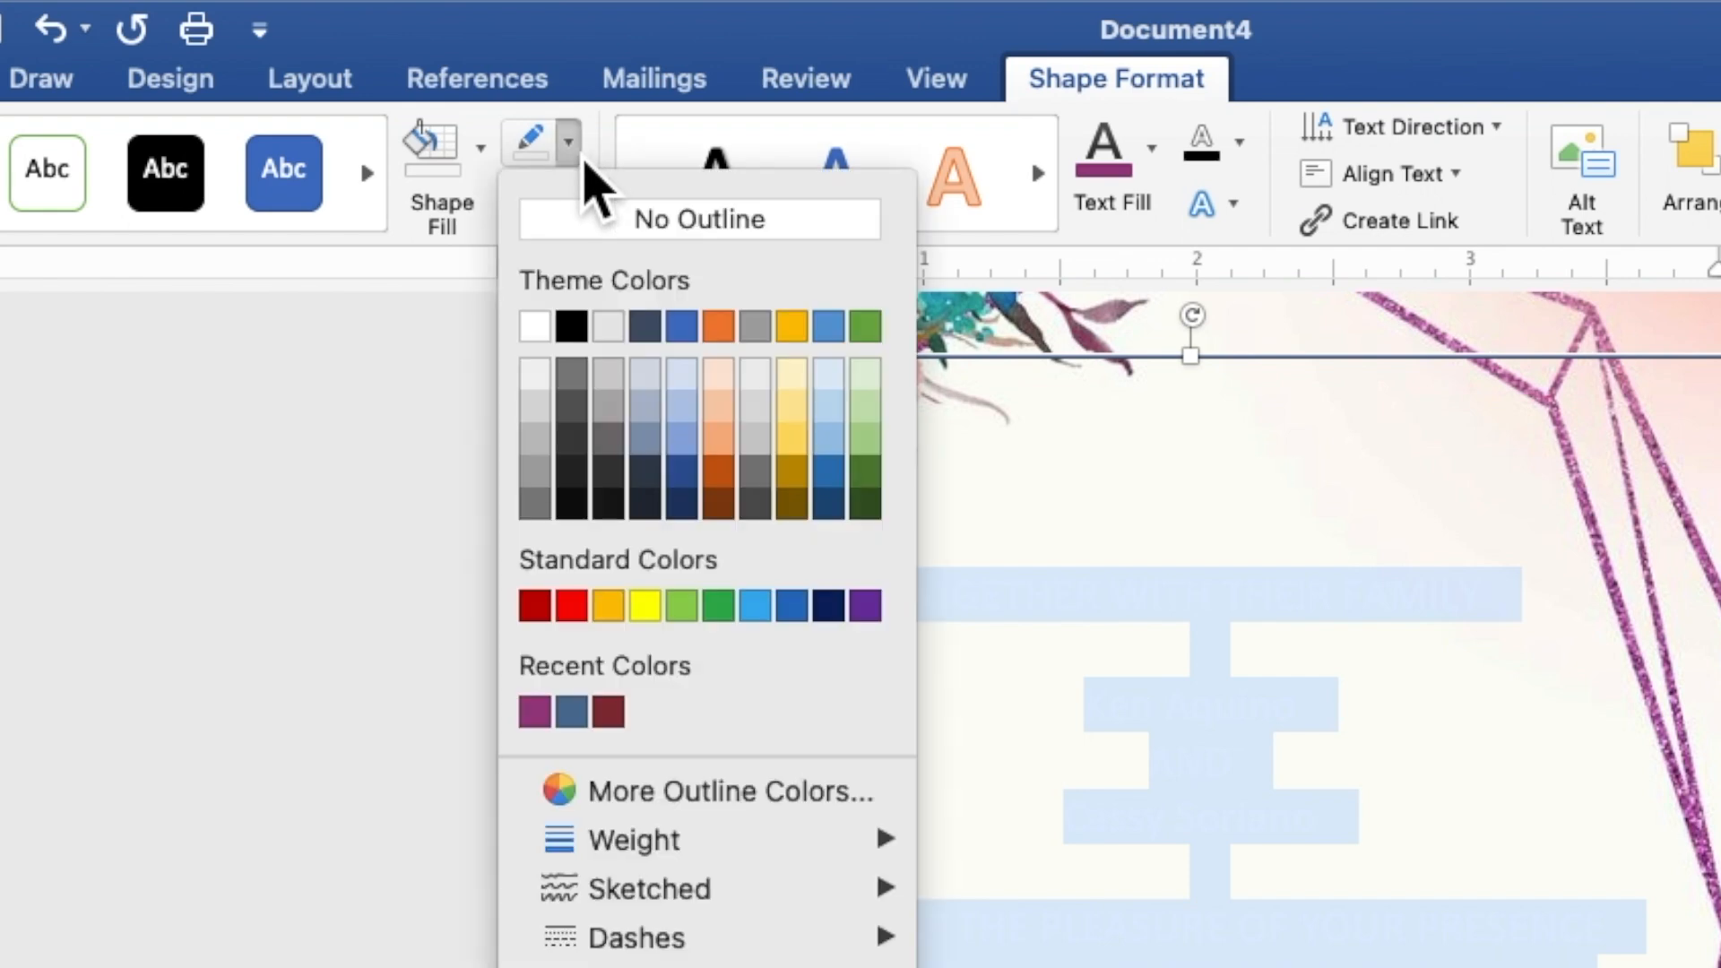
click(594, 235)
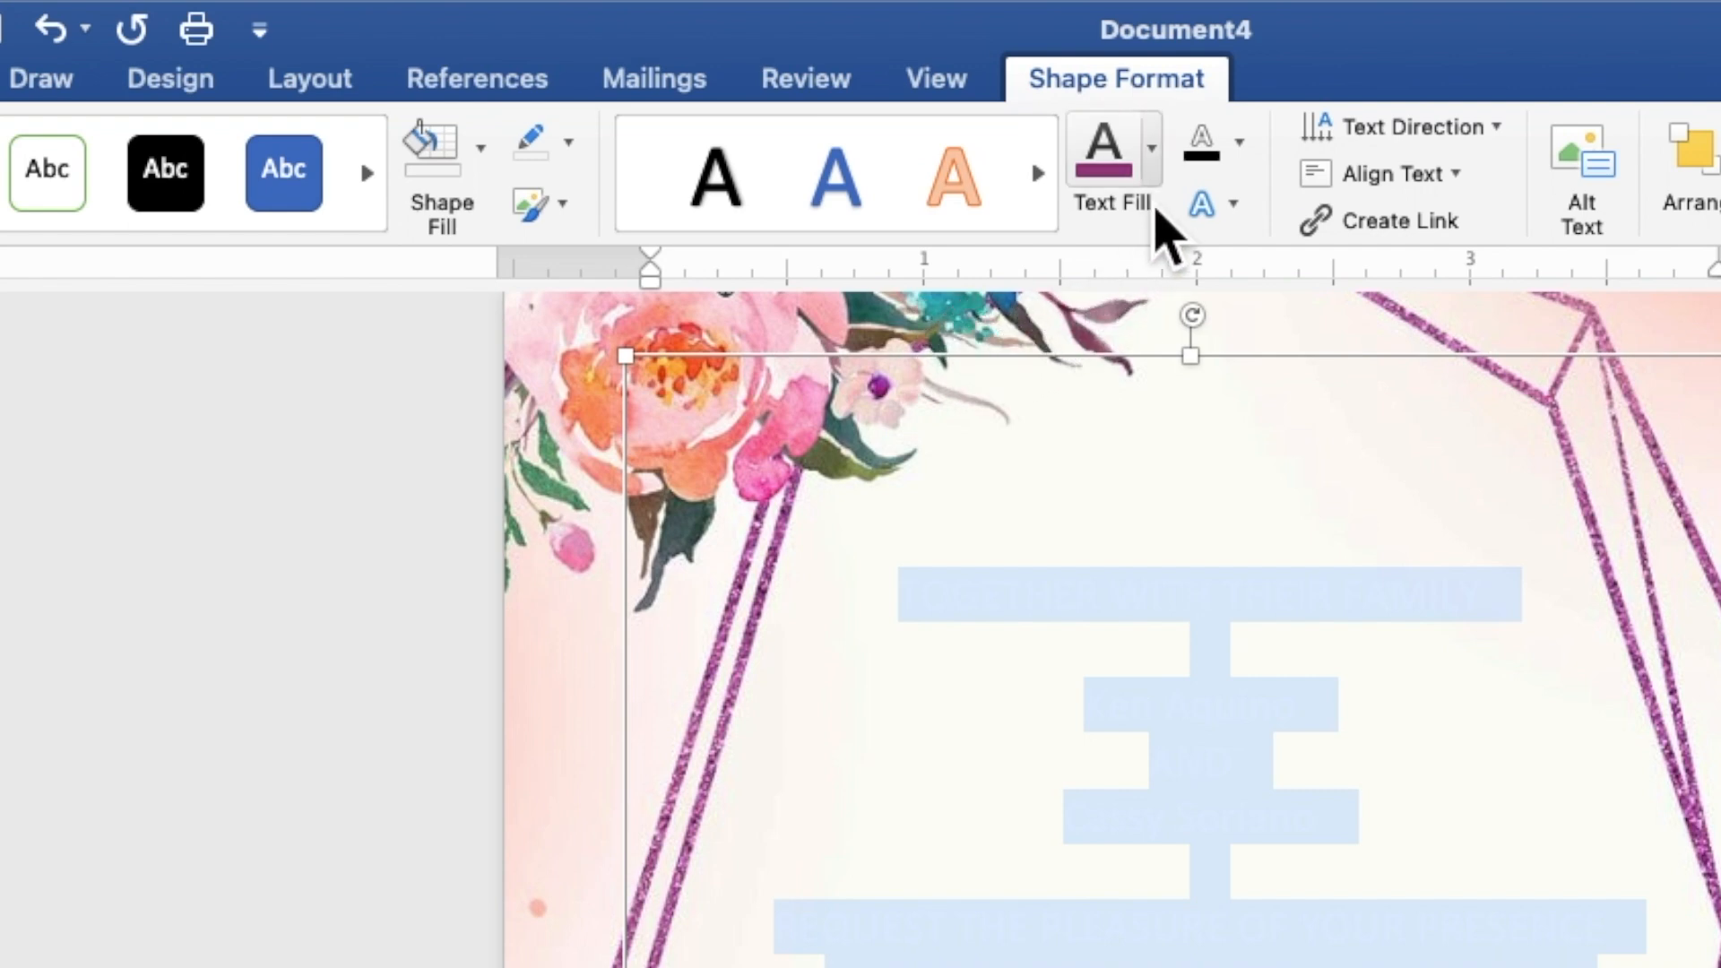
click(1155, 170)
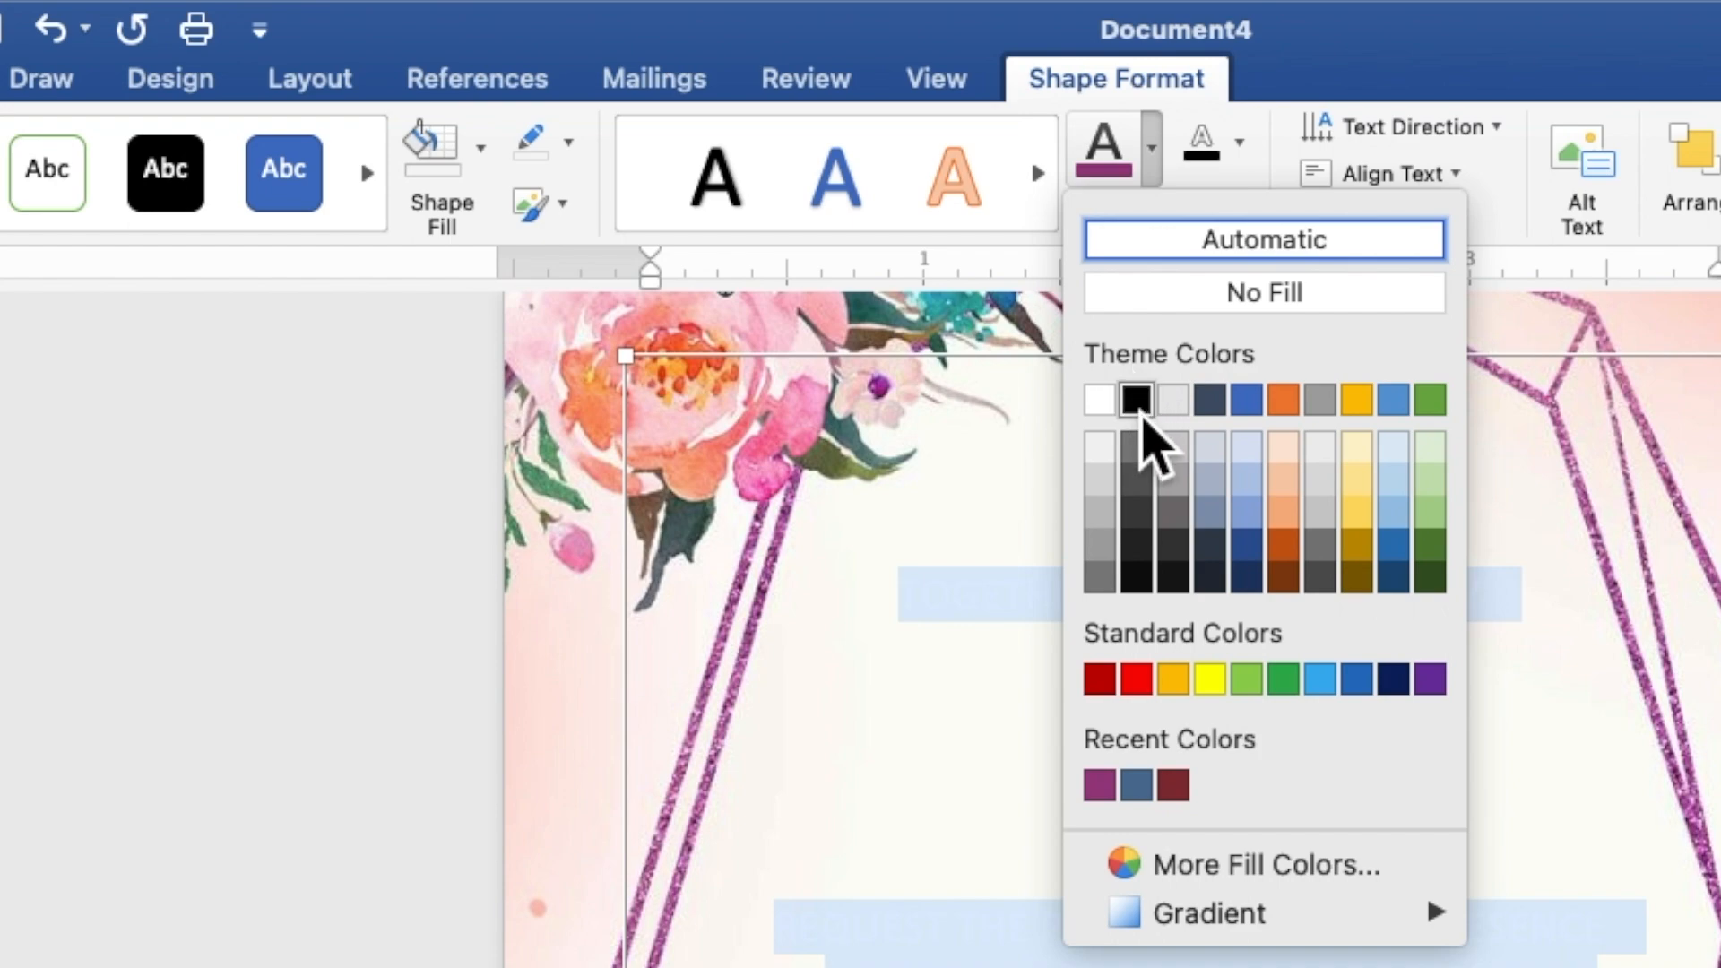
click(1136, 399)
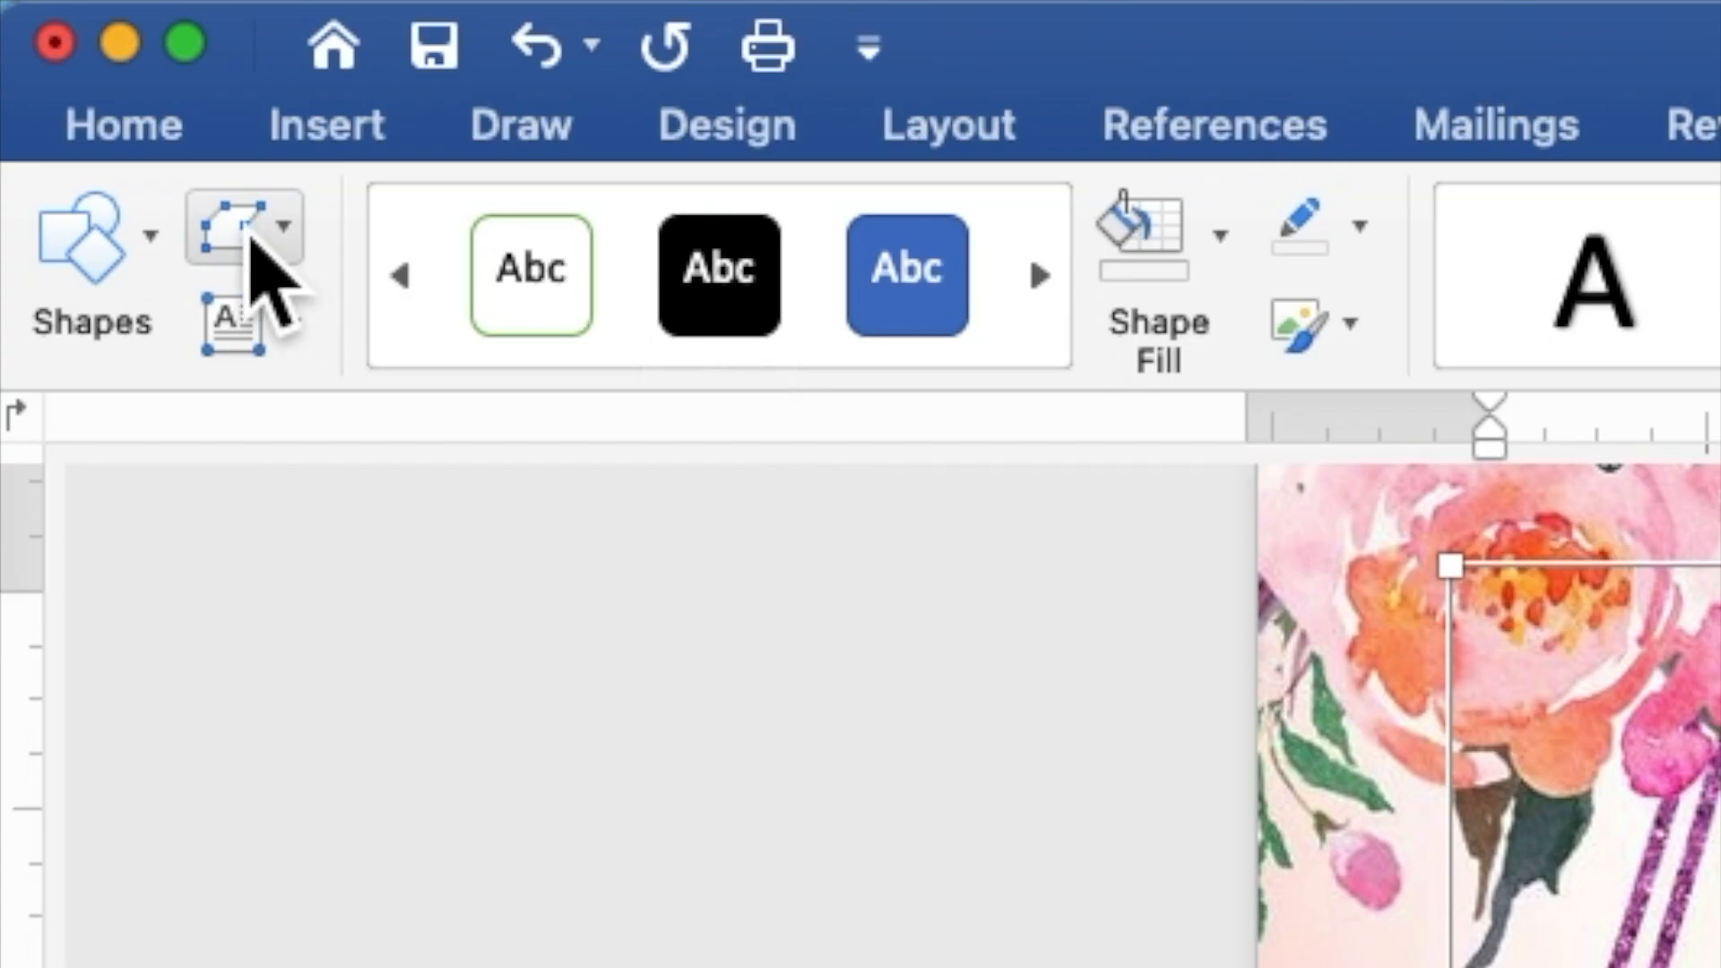
Step: Set all the invitation text to Times New Roman at 9 pt
click(179, 143)
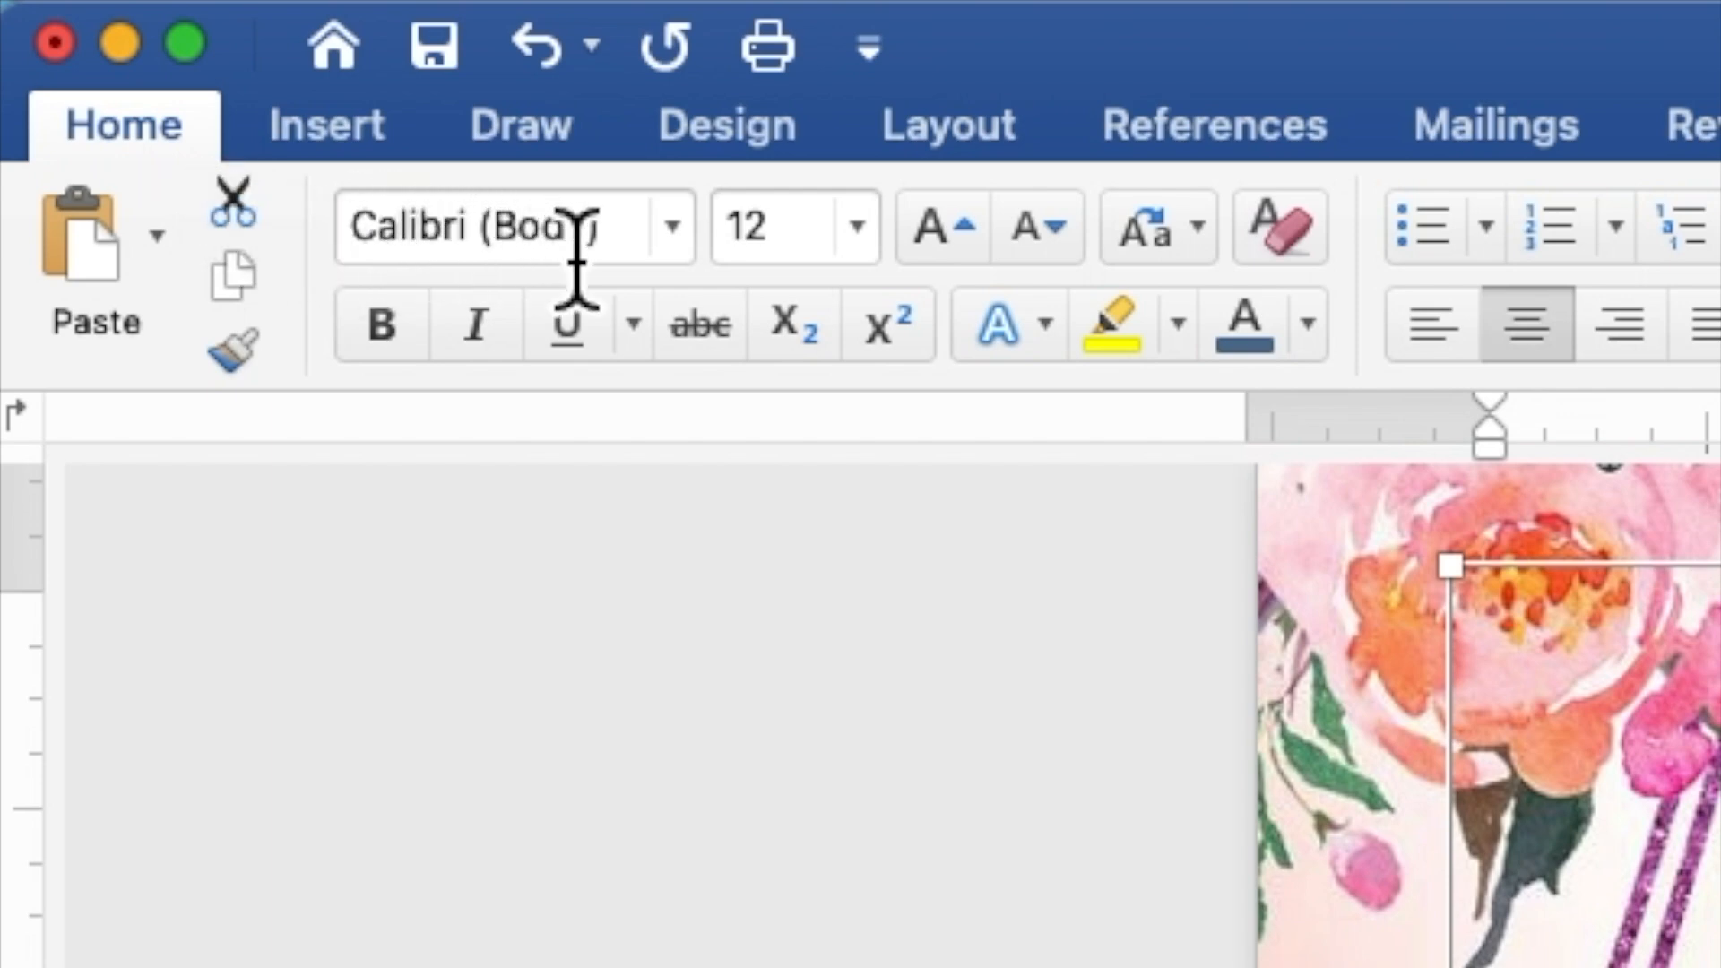
click(672, 229)
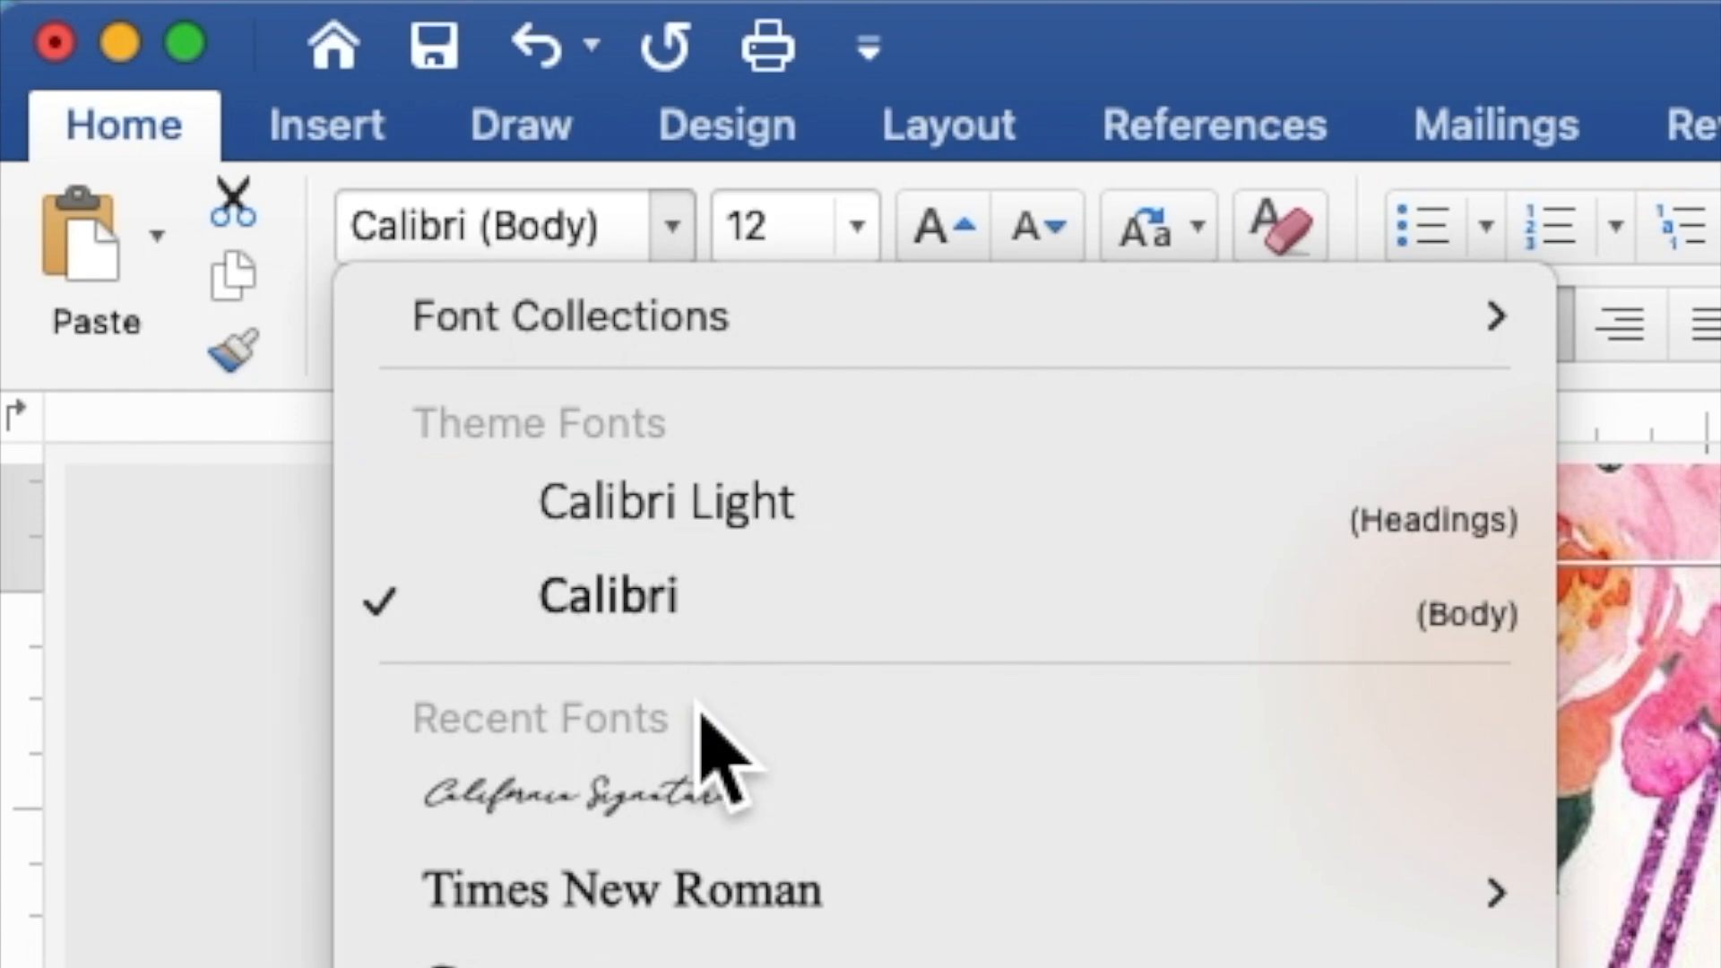
click(717, 907)
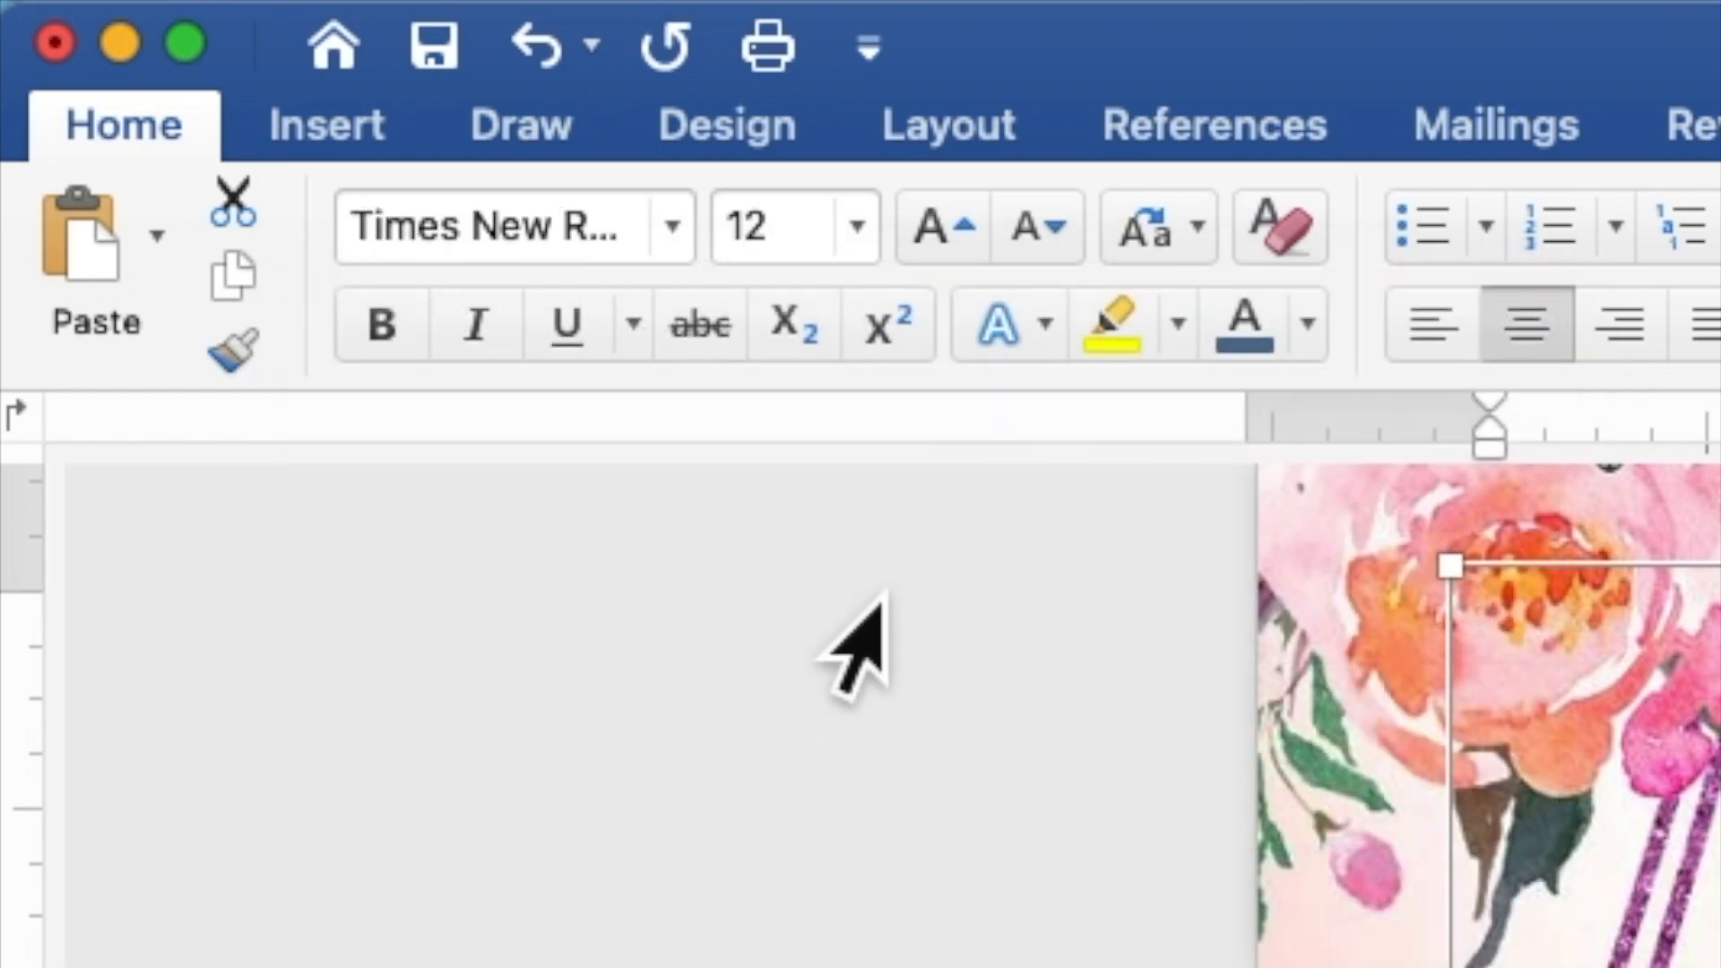
click(778, 260)
double_click(752, 265)
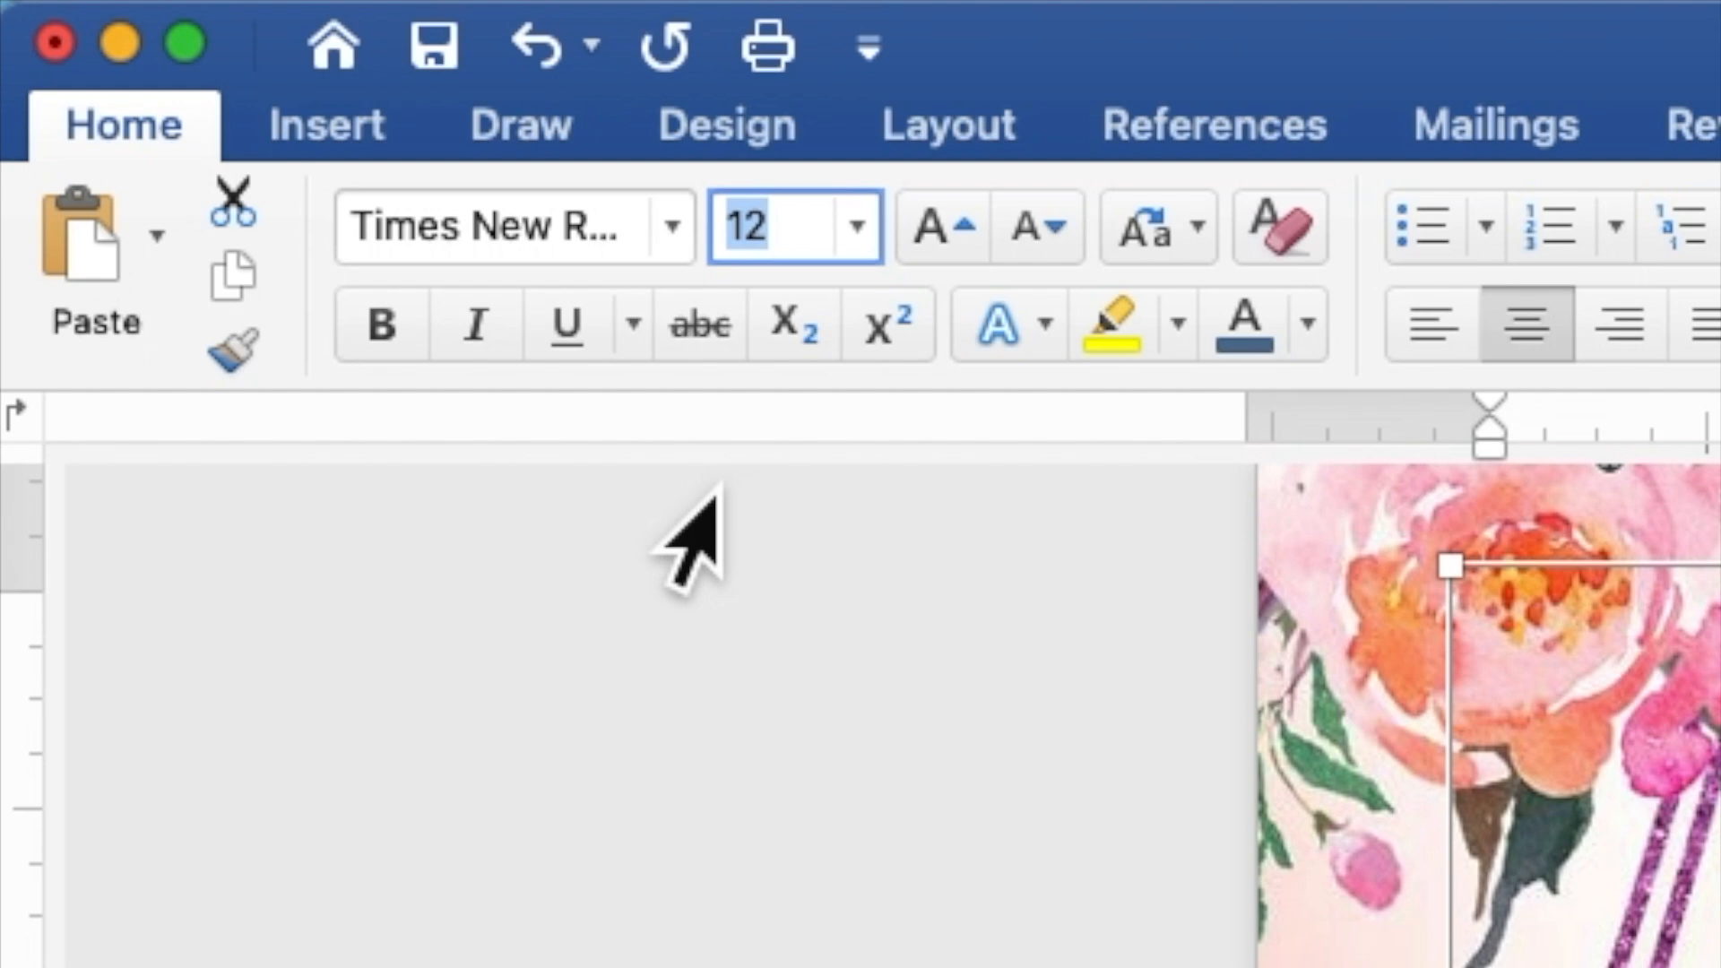
text(9)
key(Return)
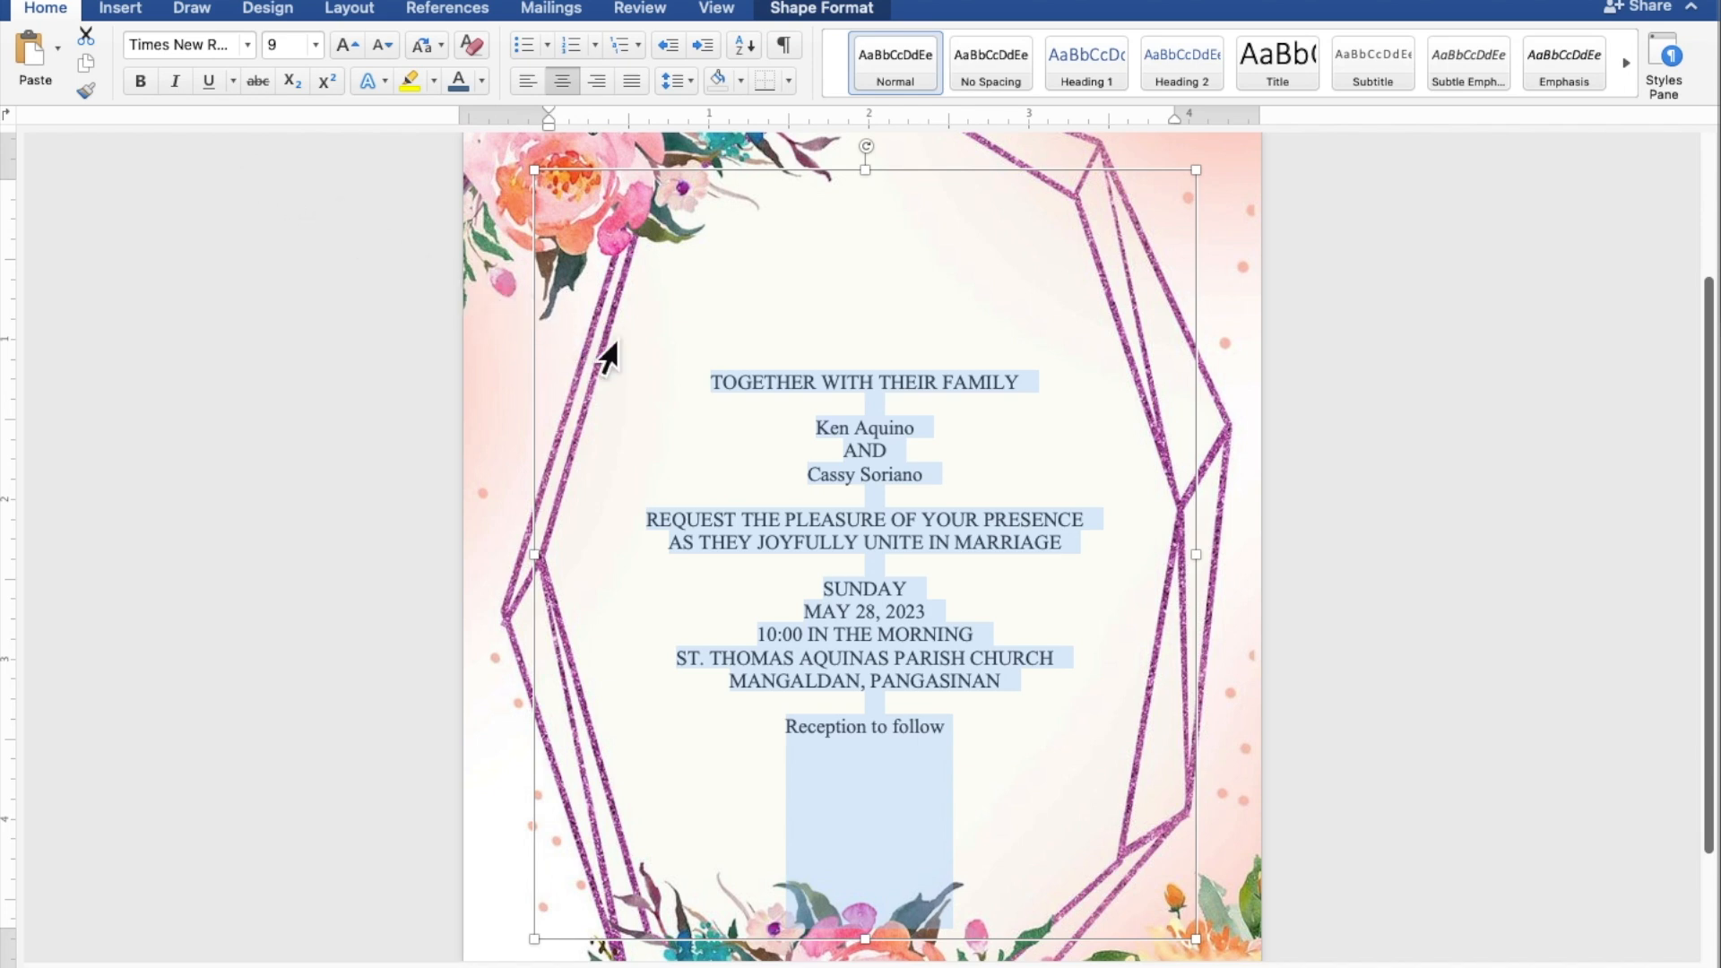
Step: Select both names and the 'Reception to follow' line, and set them in California Signature at size 25
click(984, 421)
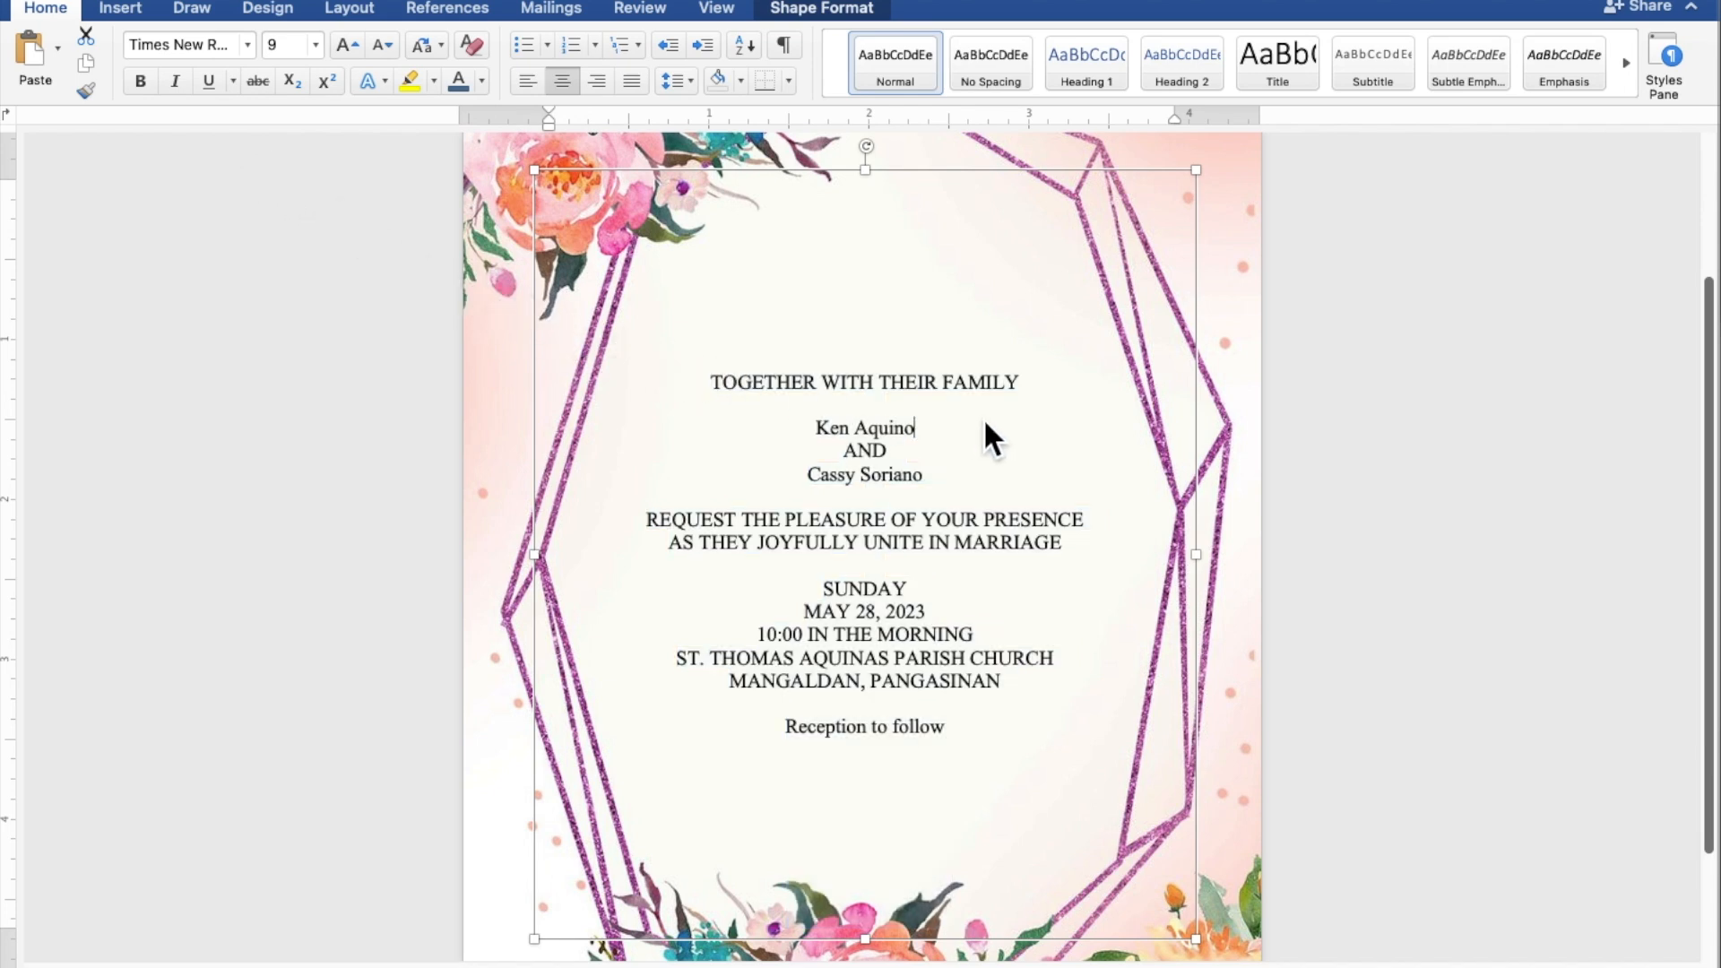
drag(919, 428, 833, 433)
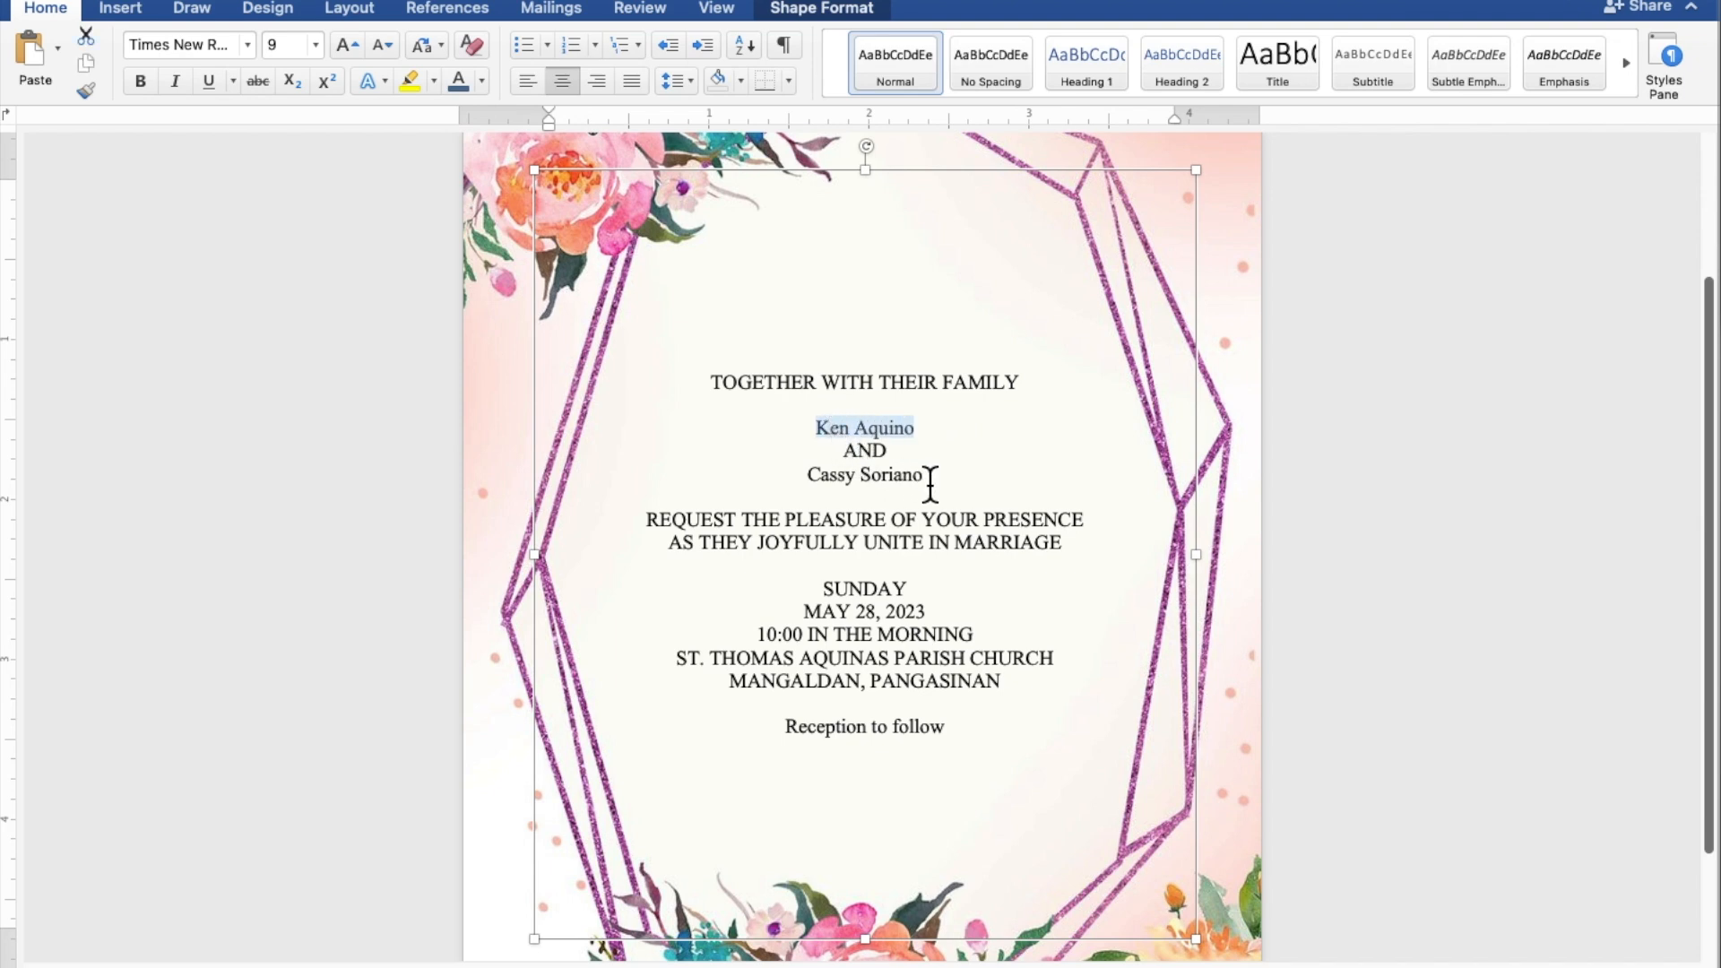
drag(929, 478, 840, 484)
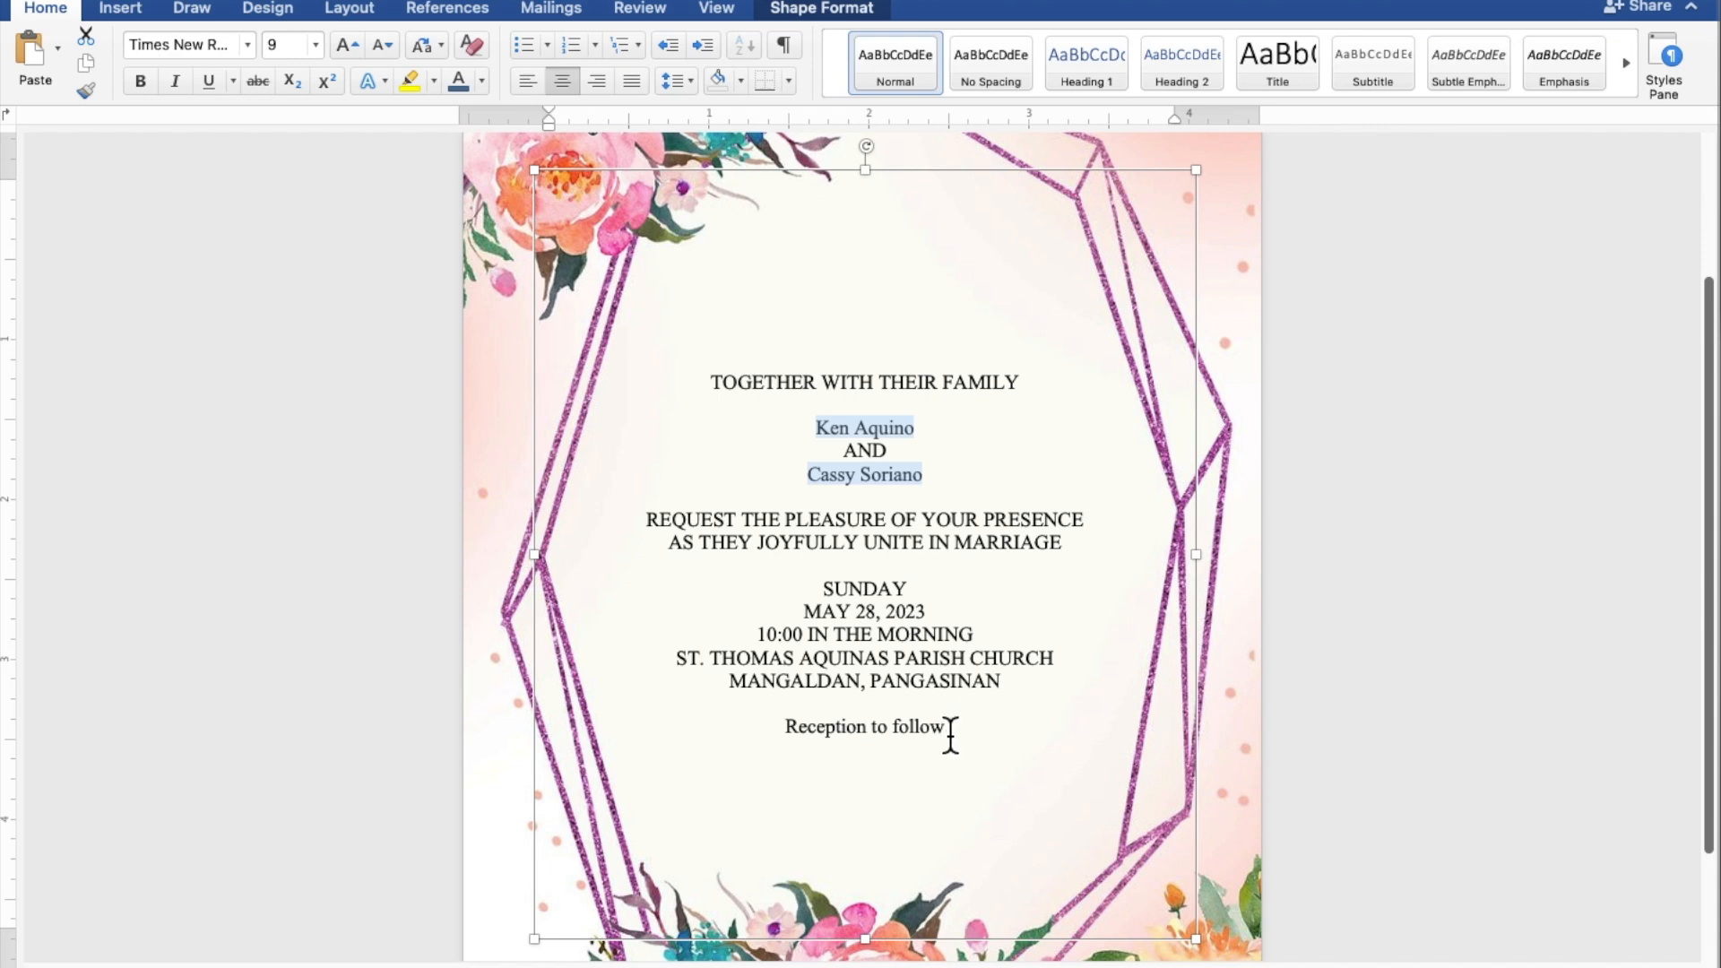
drag(949, 735, 849, 735)
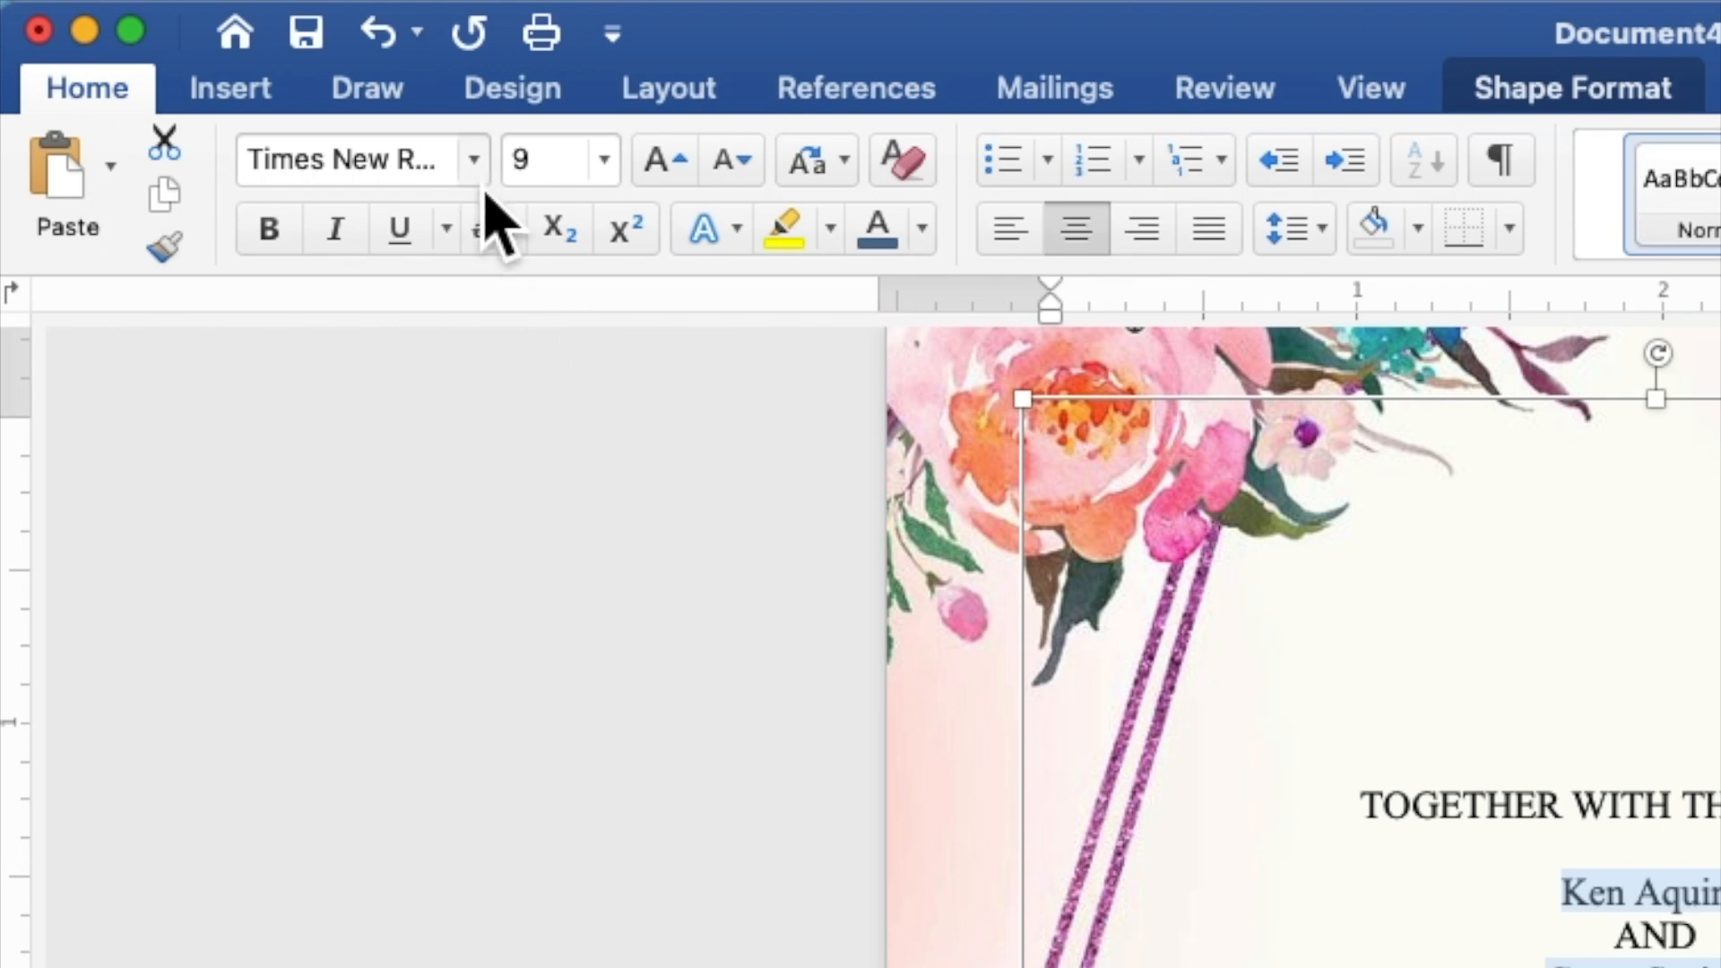
click(248, 47)
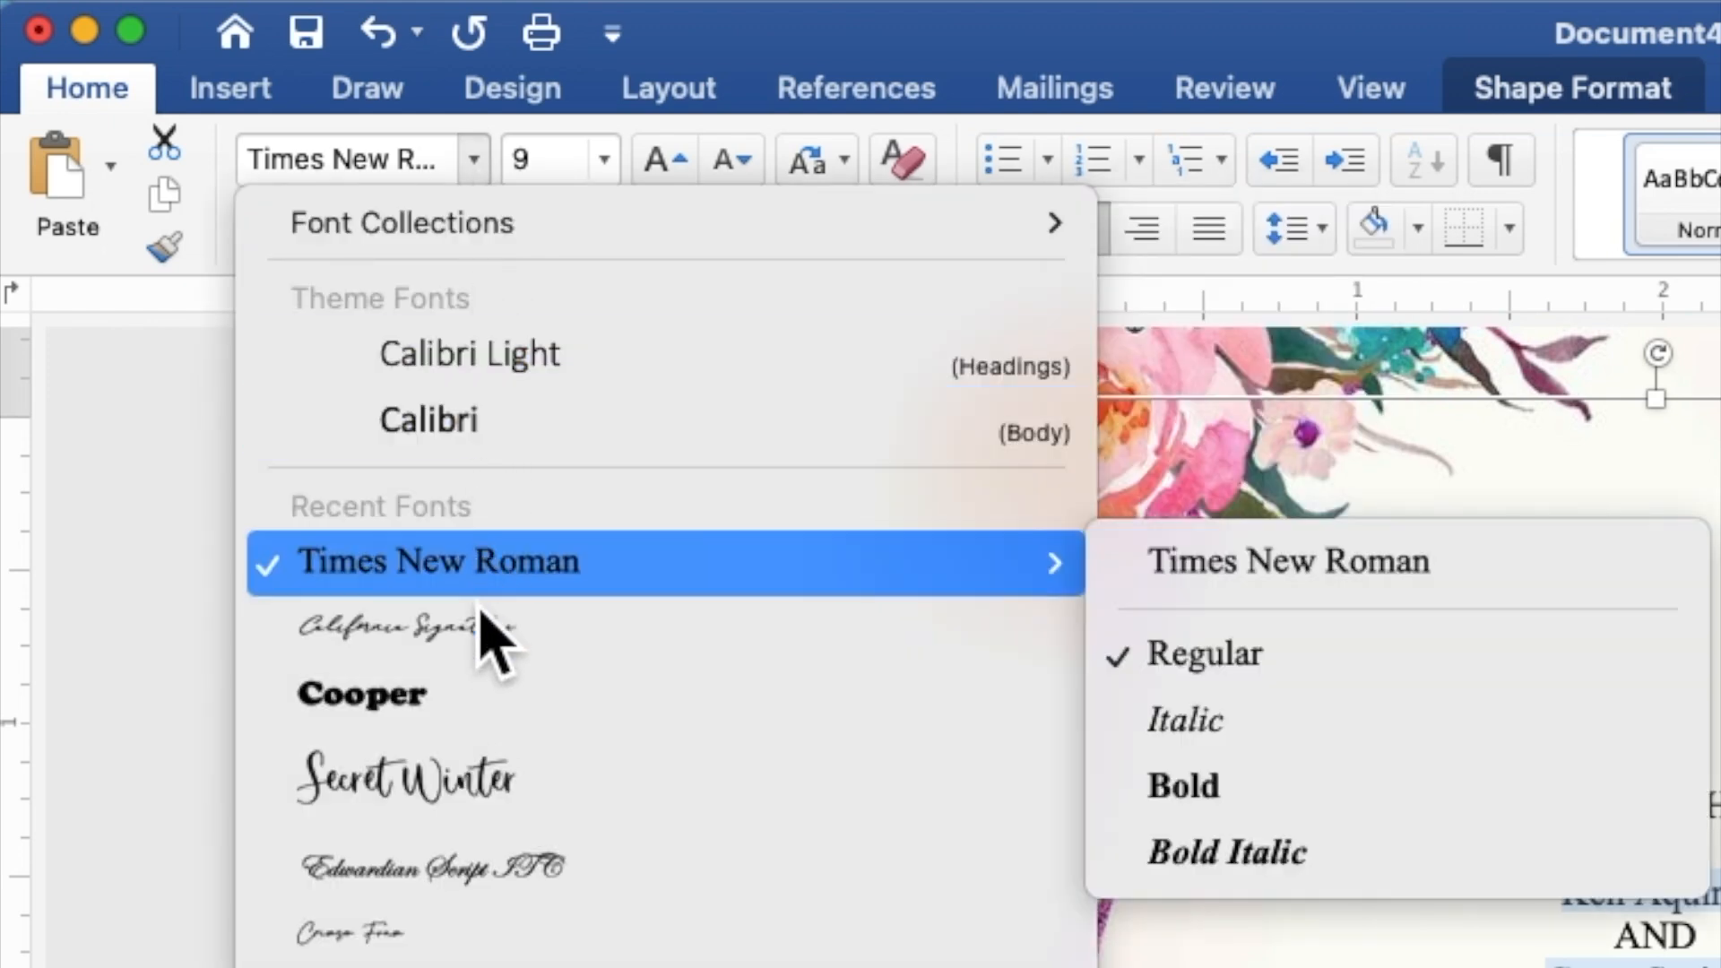
click(475, 630)
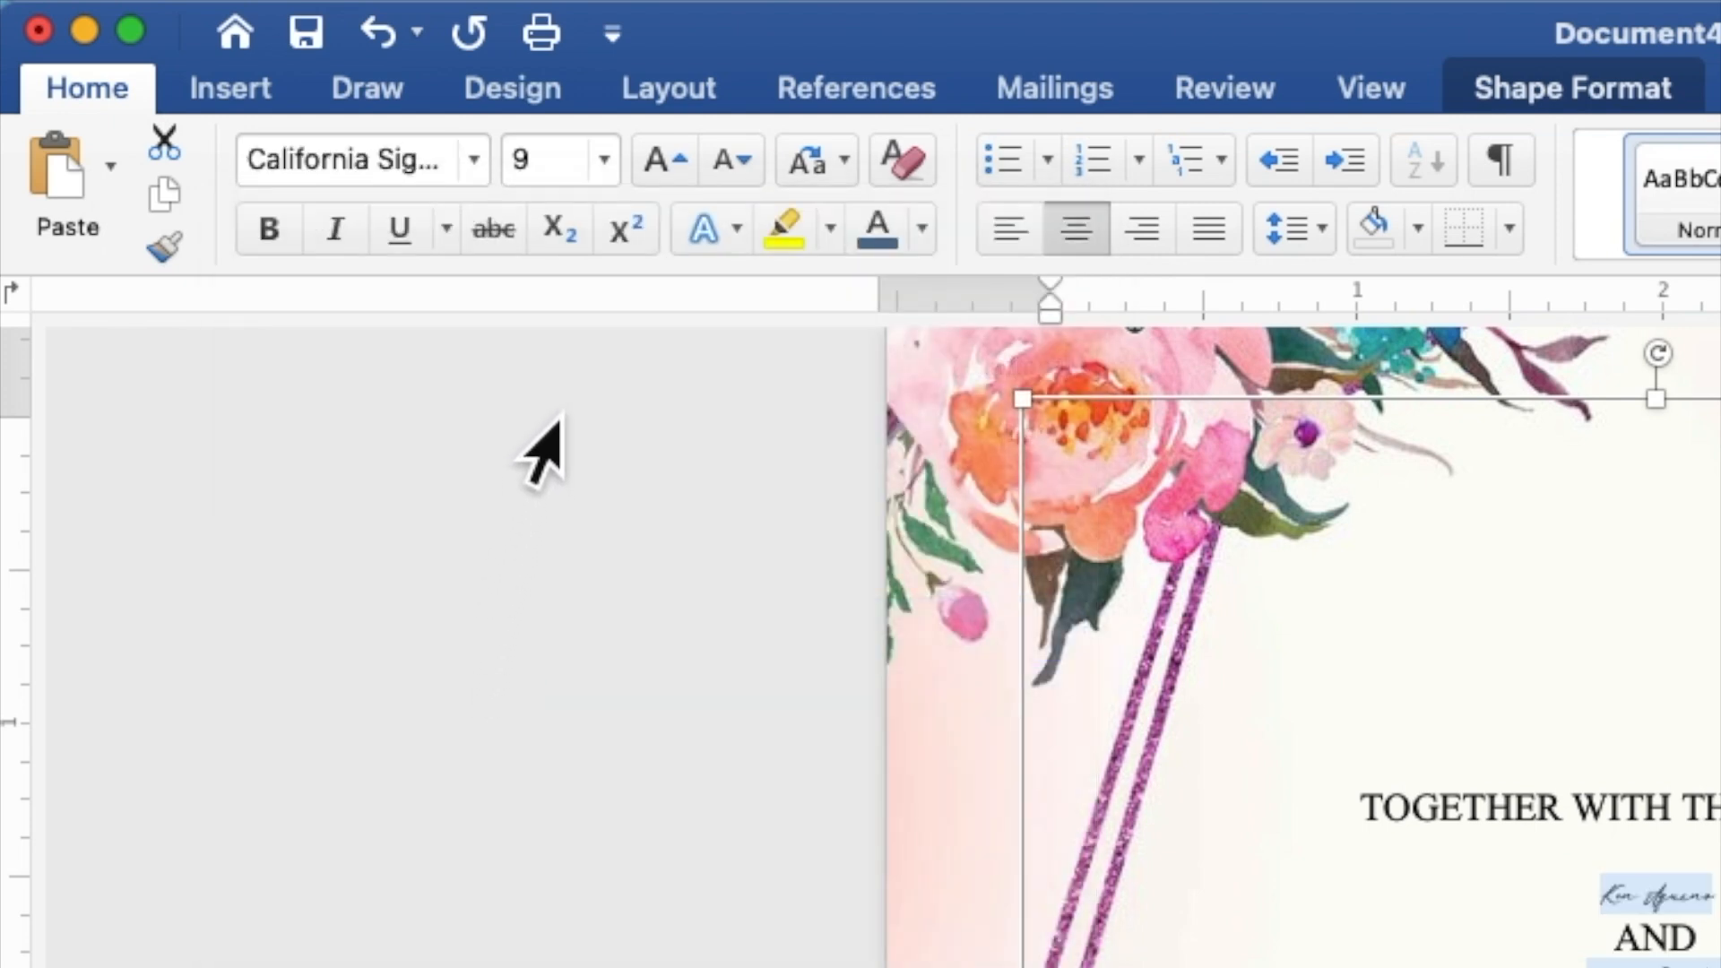
click(563, 184)
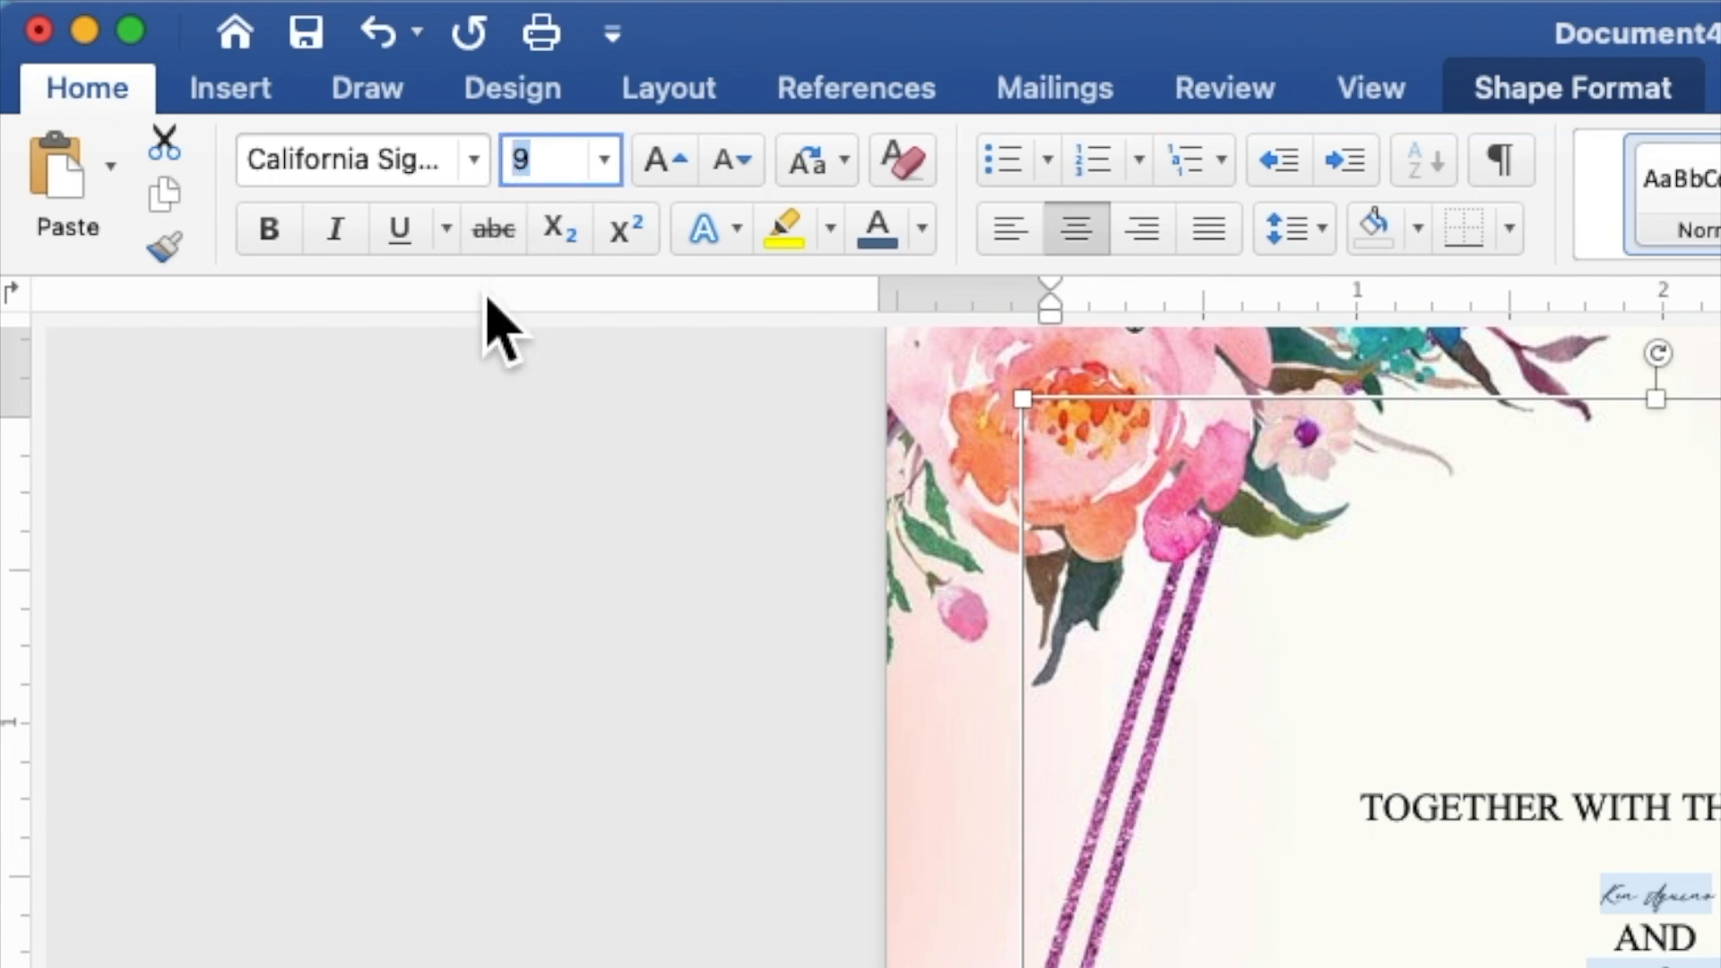
text(25)
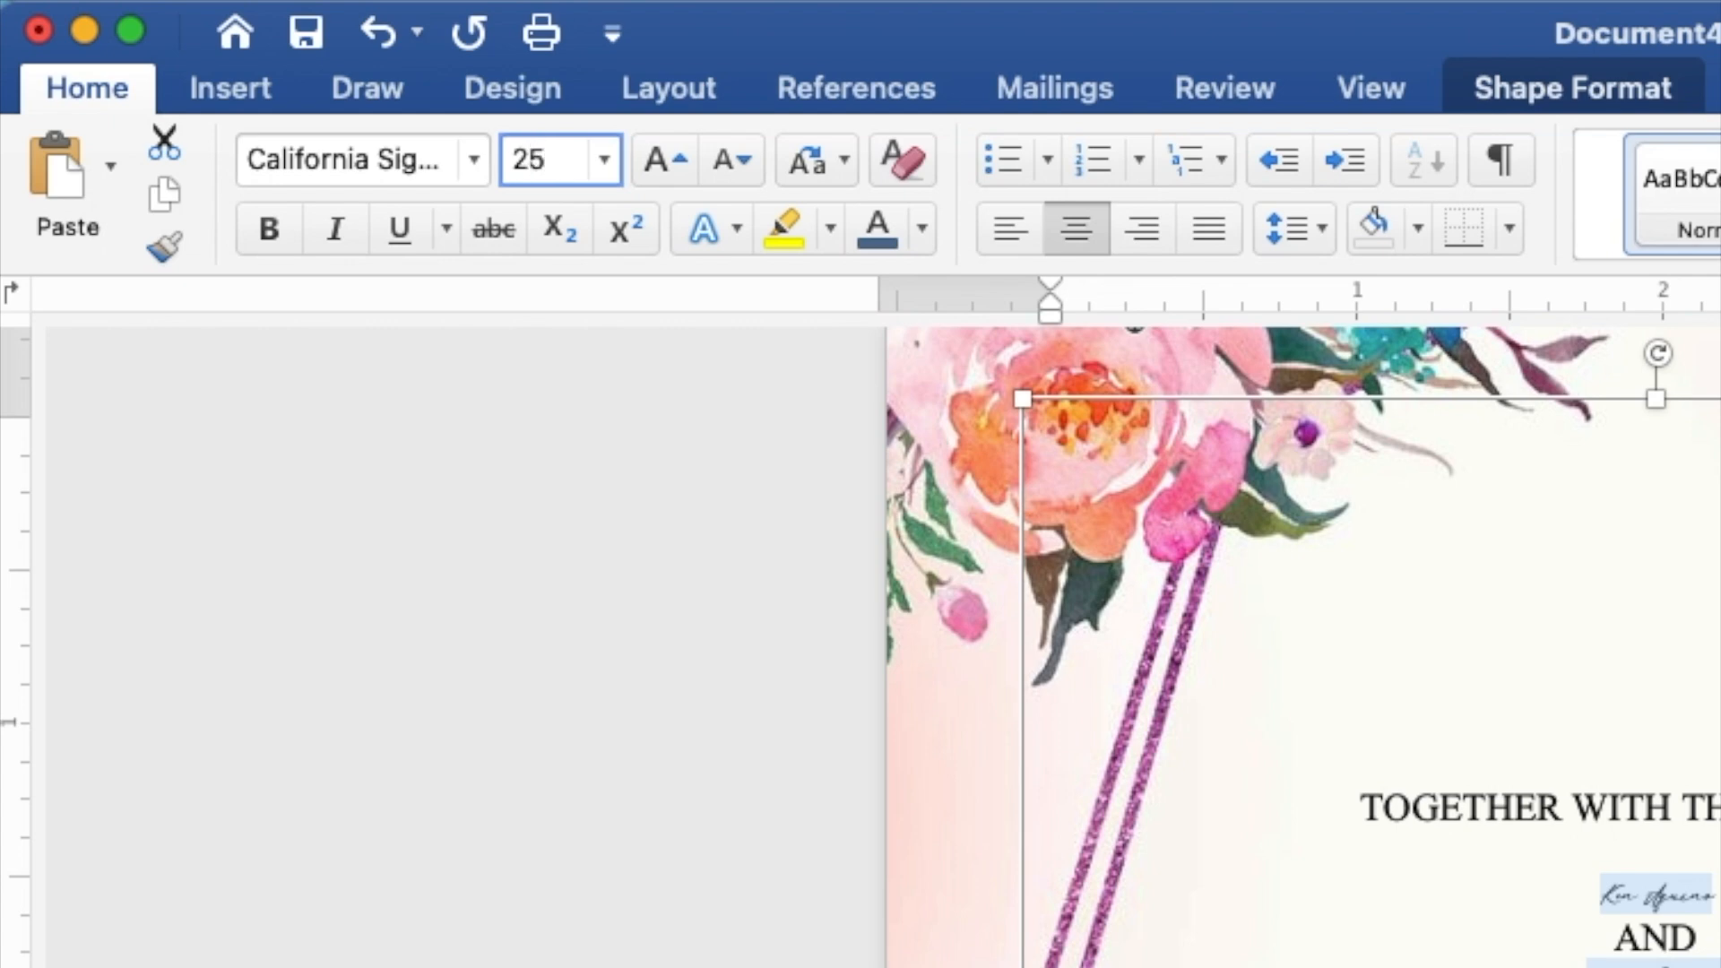
key(Return)
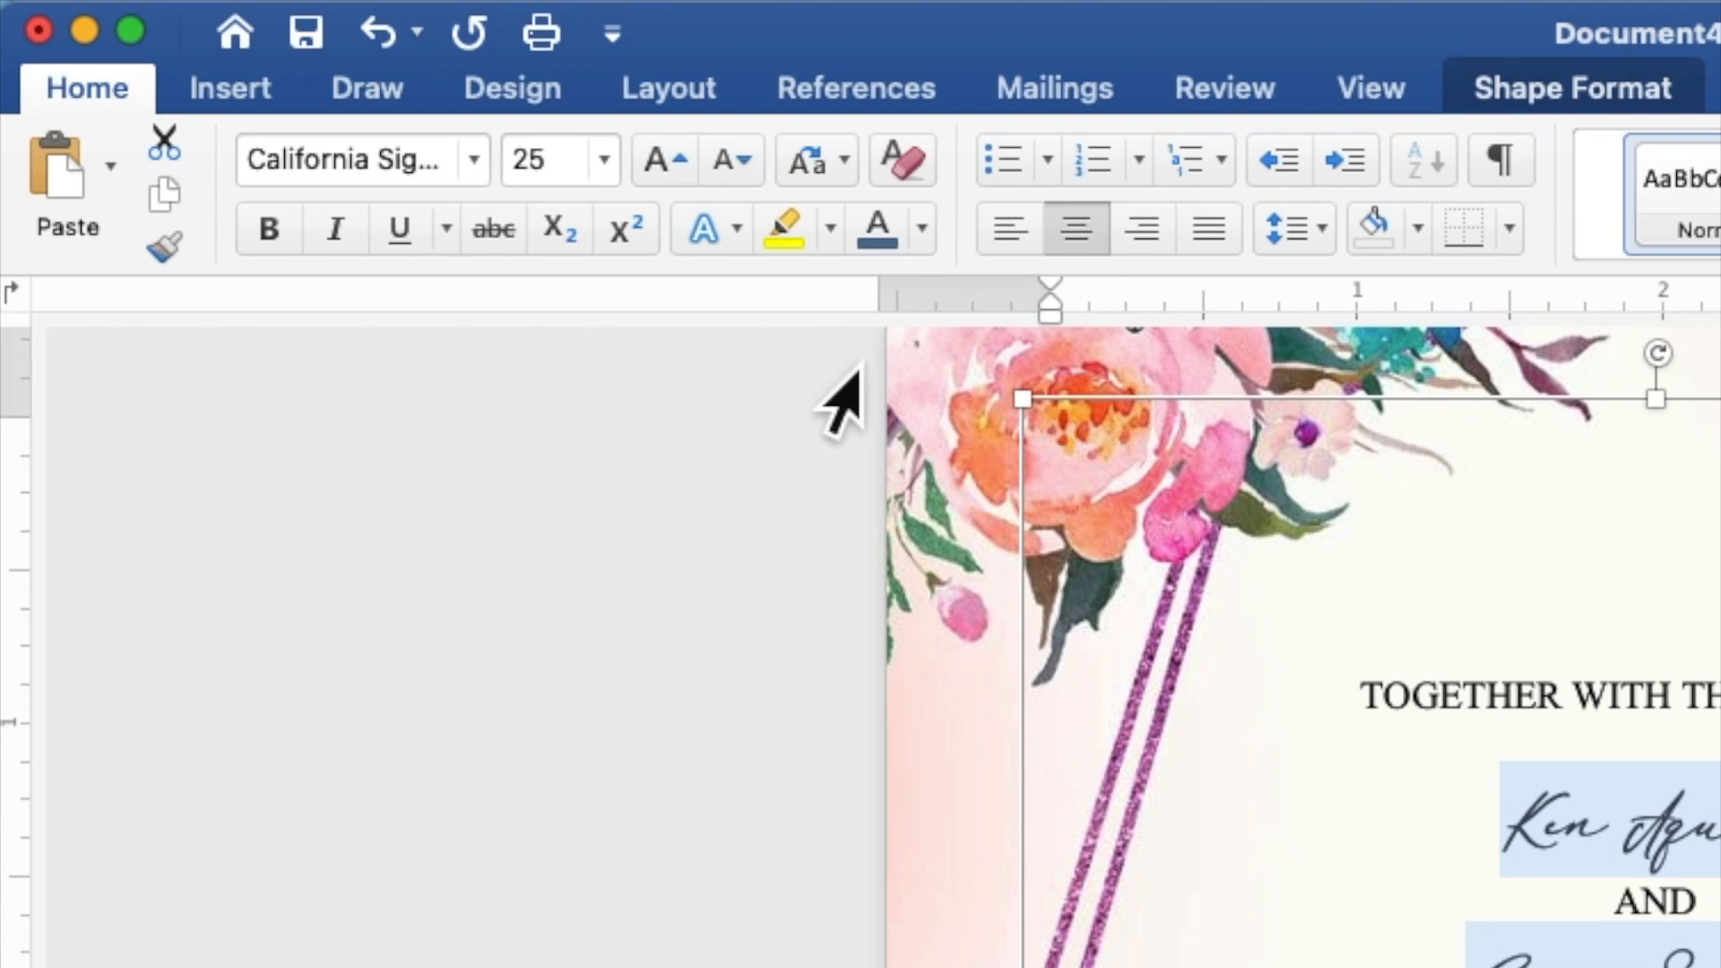
Step: Color the selected names and Reception to follow line with the recent purple, then reselect the first name
click(921, 227)
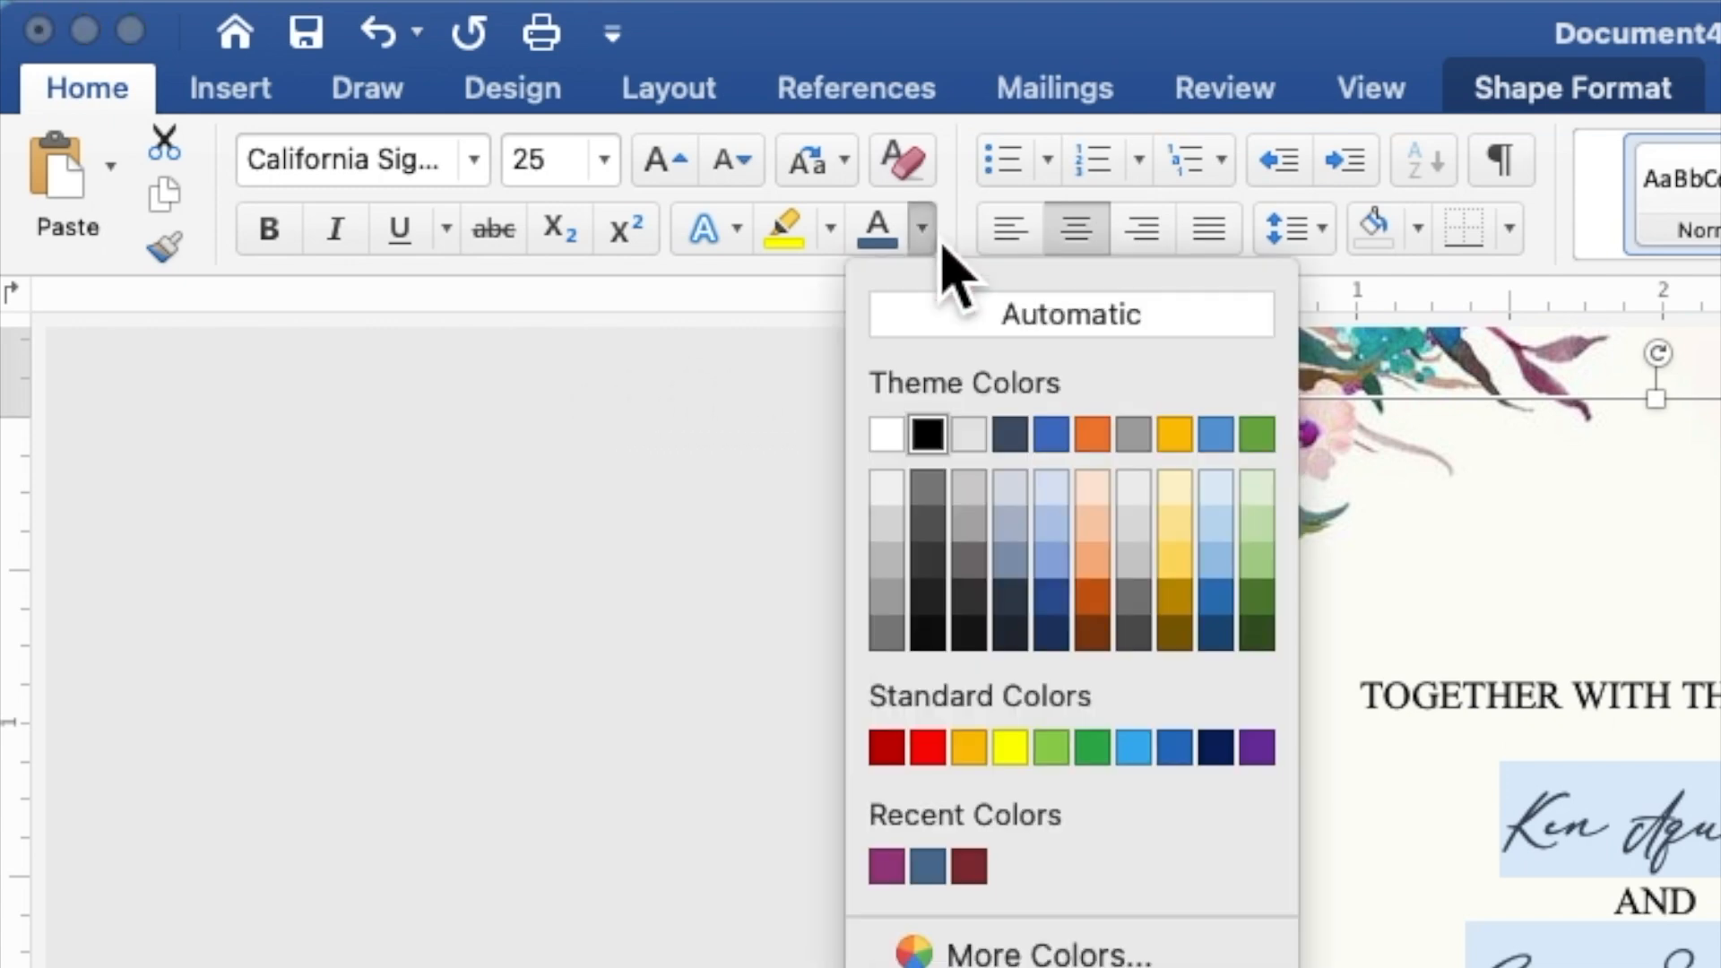
click(885, 866)
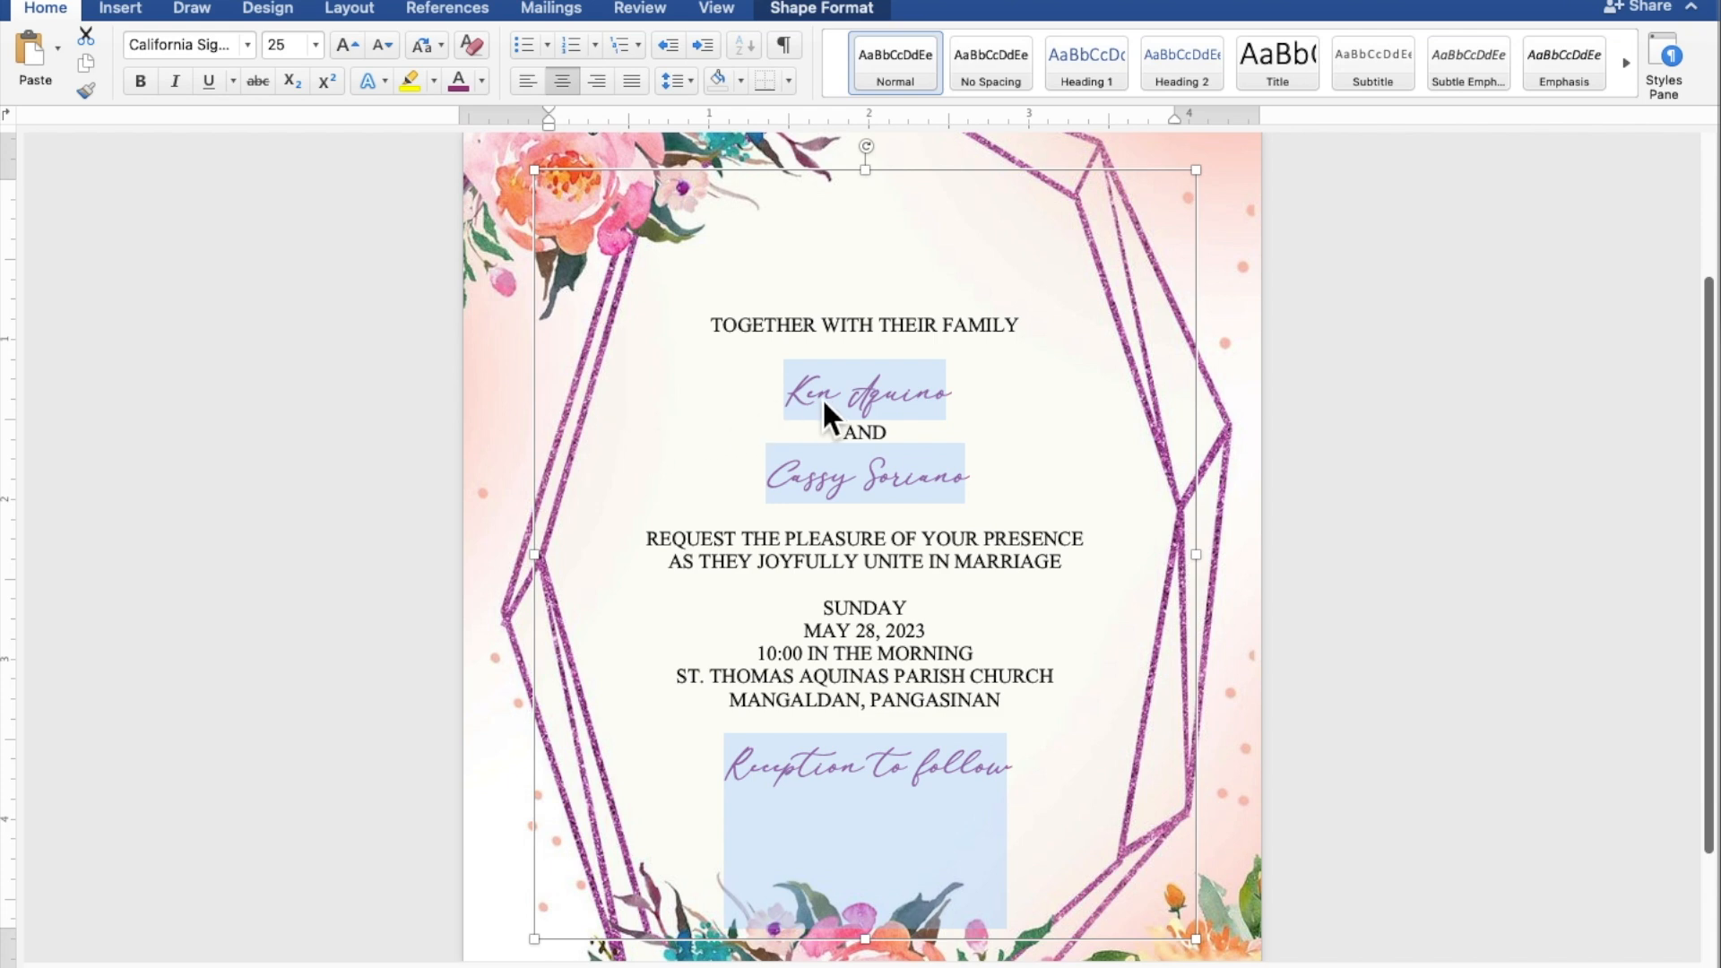
click(829, 398)
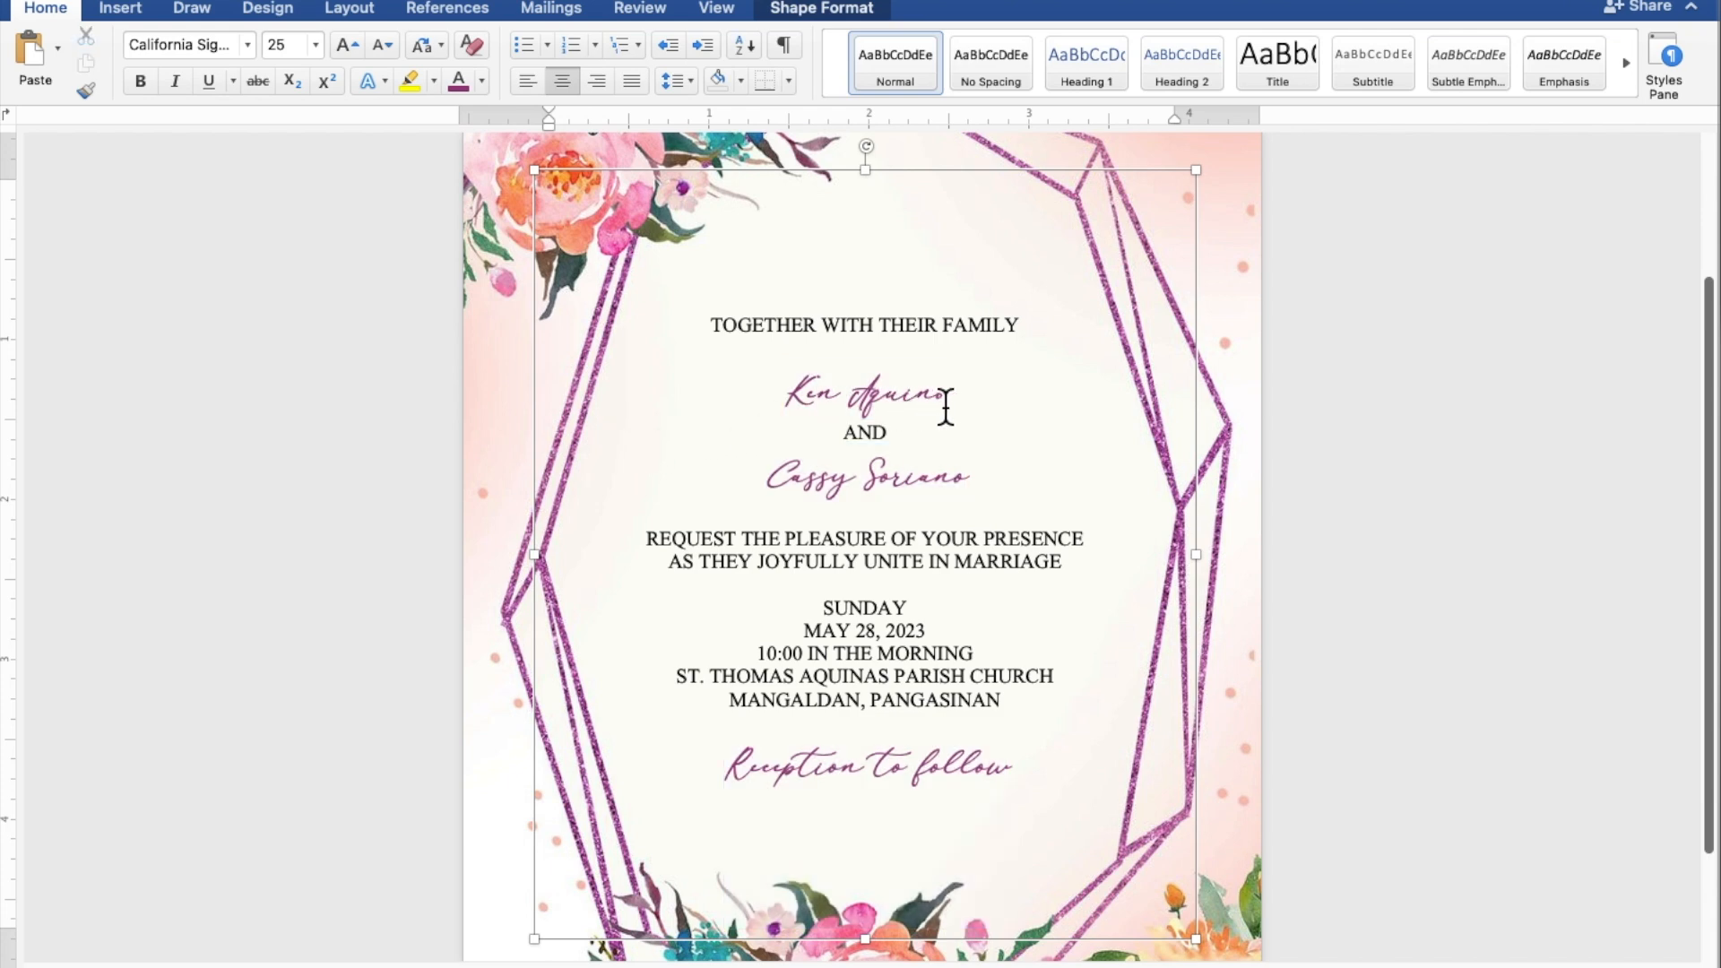
drag(957, 405, 809, 406)
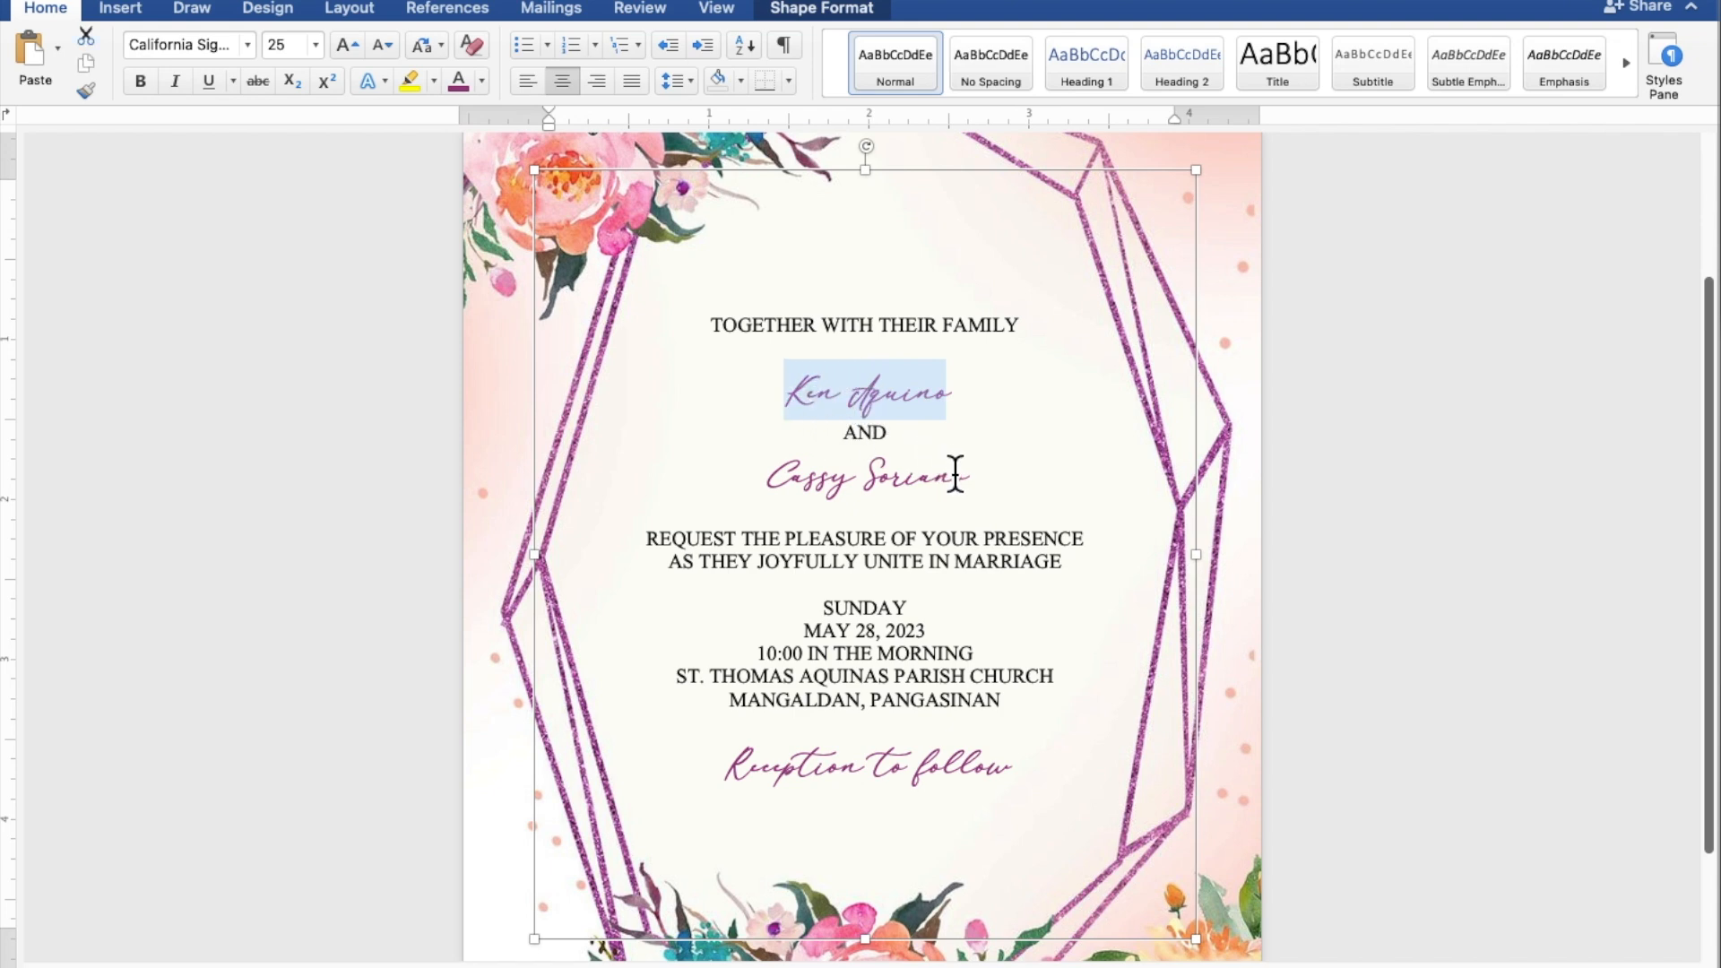
Step: Set both of the couple's script names to font size 50
drag(979, 481, 820, 484)
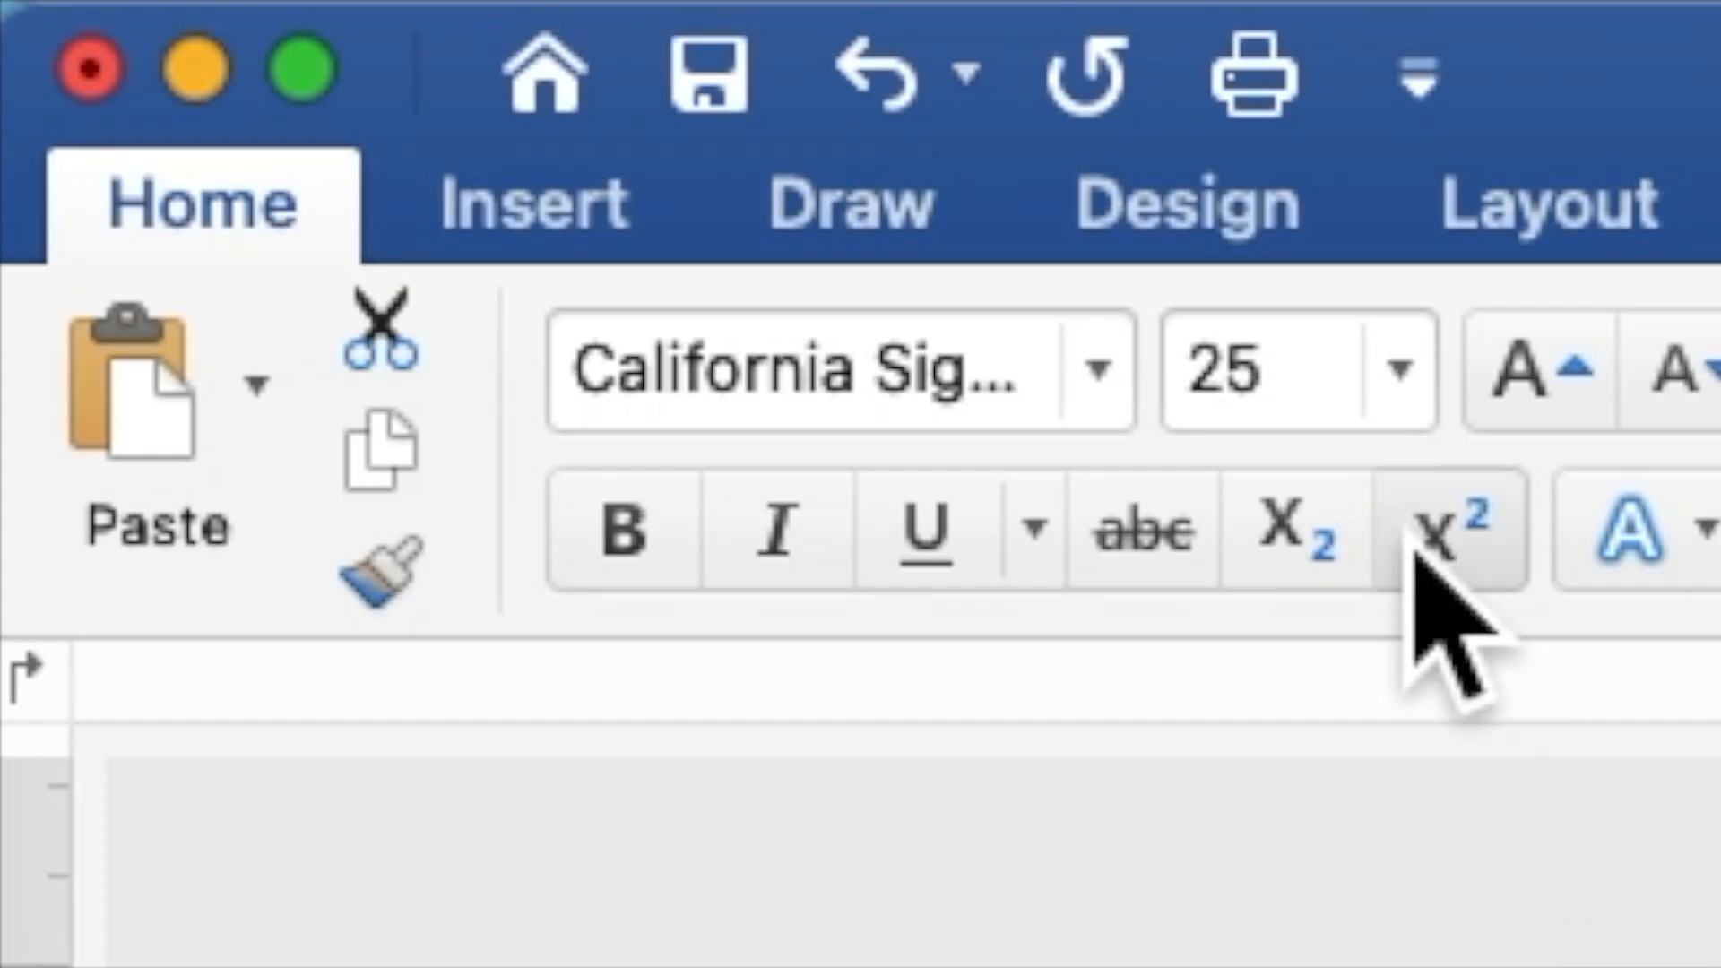
drag(1290, 385, 1199, 381)
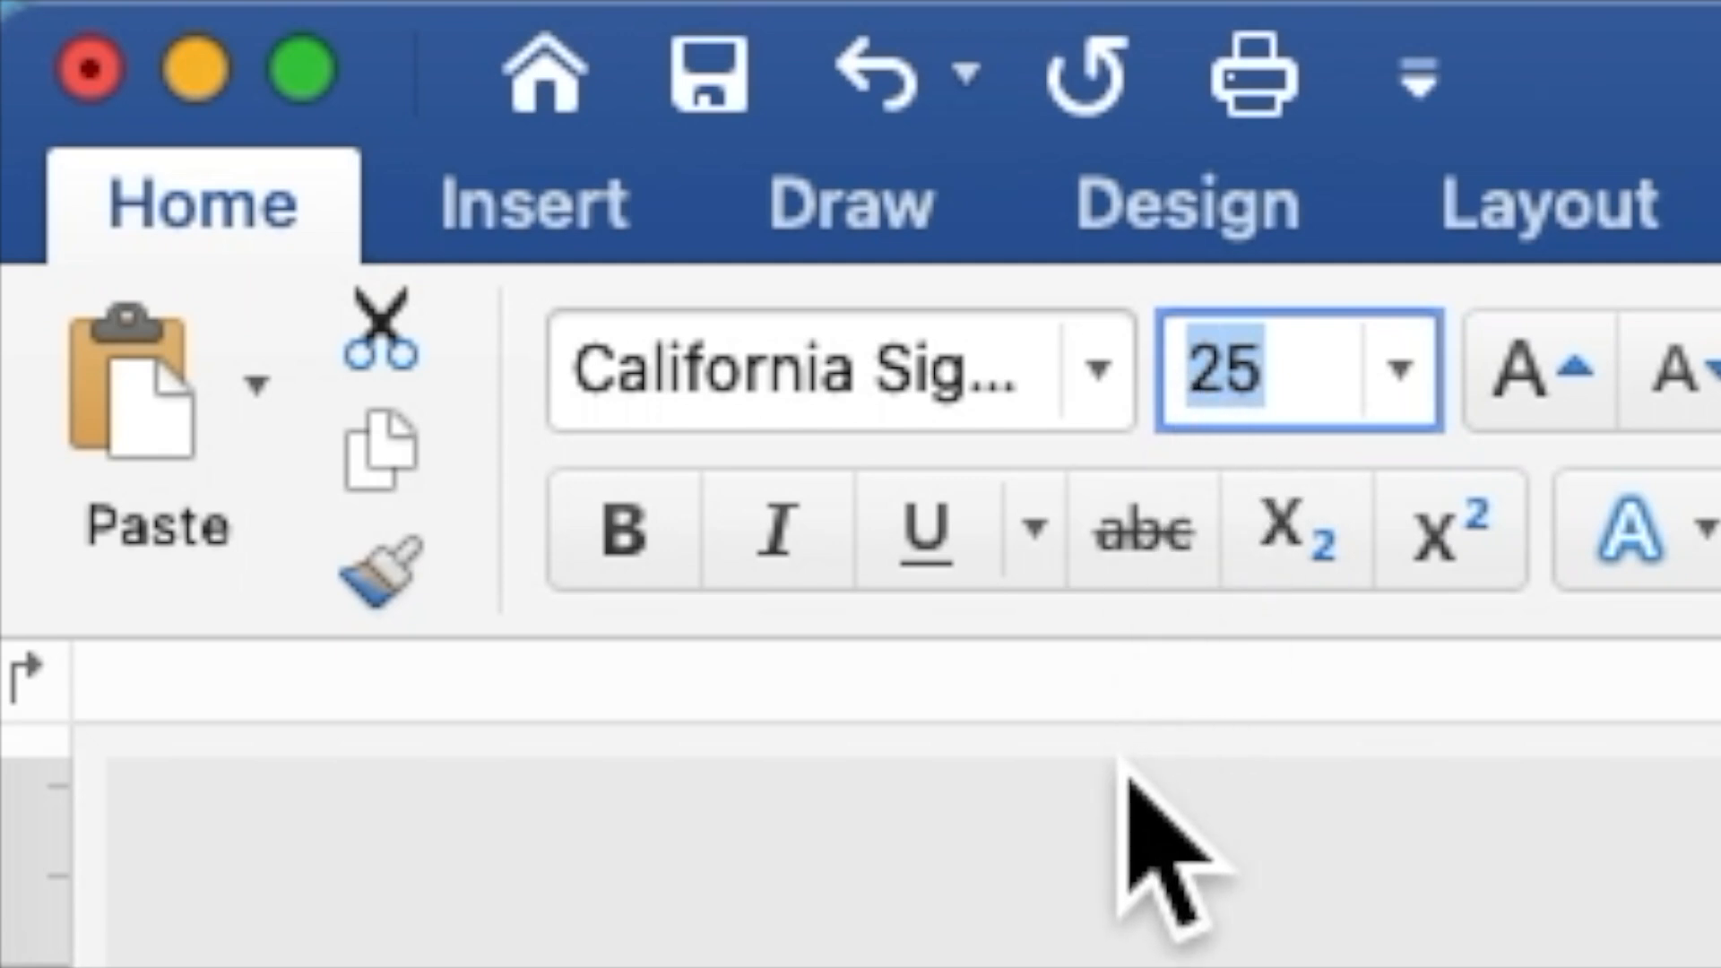
text(50)
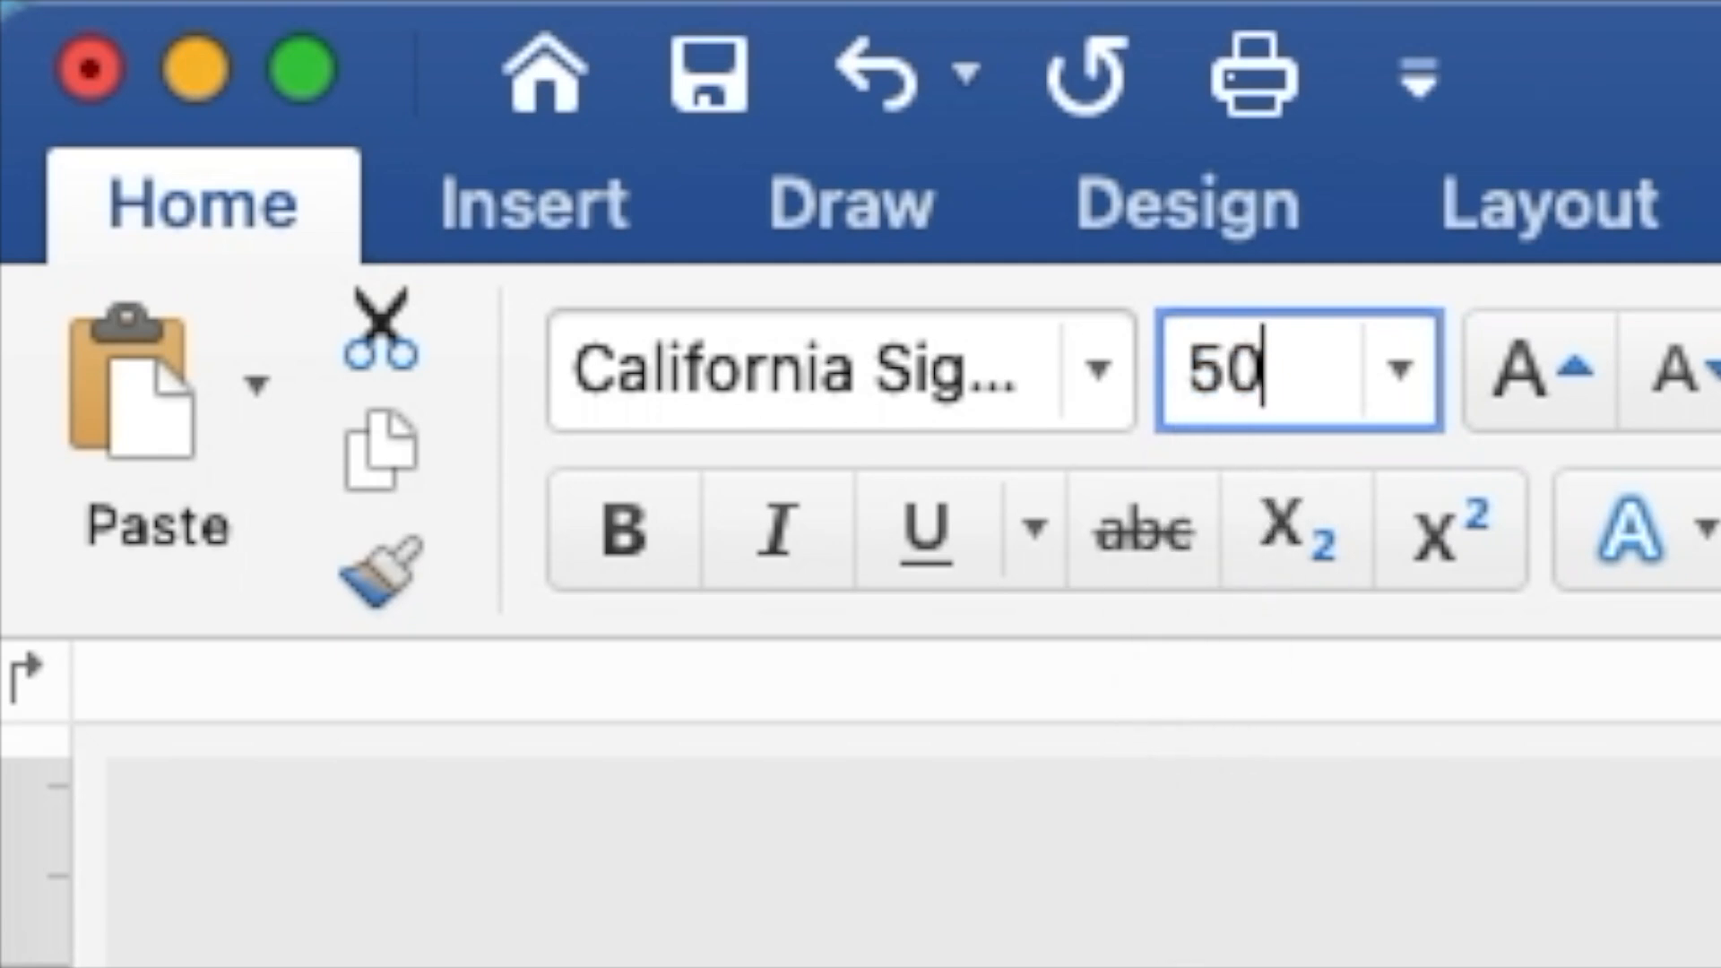
key(Return)
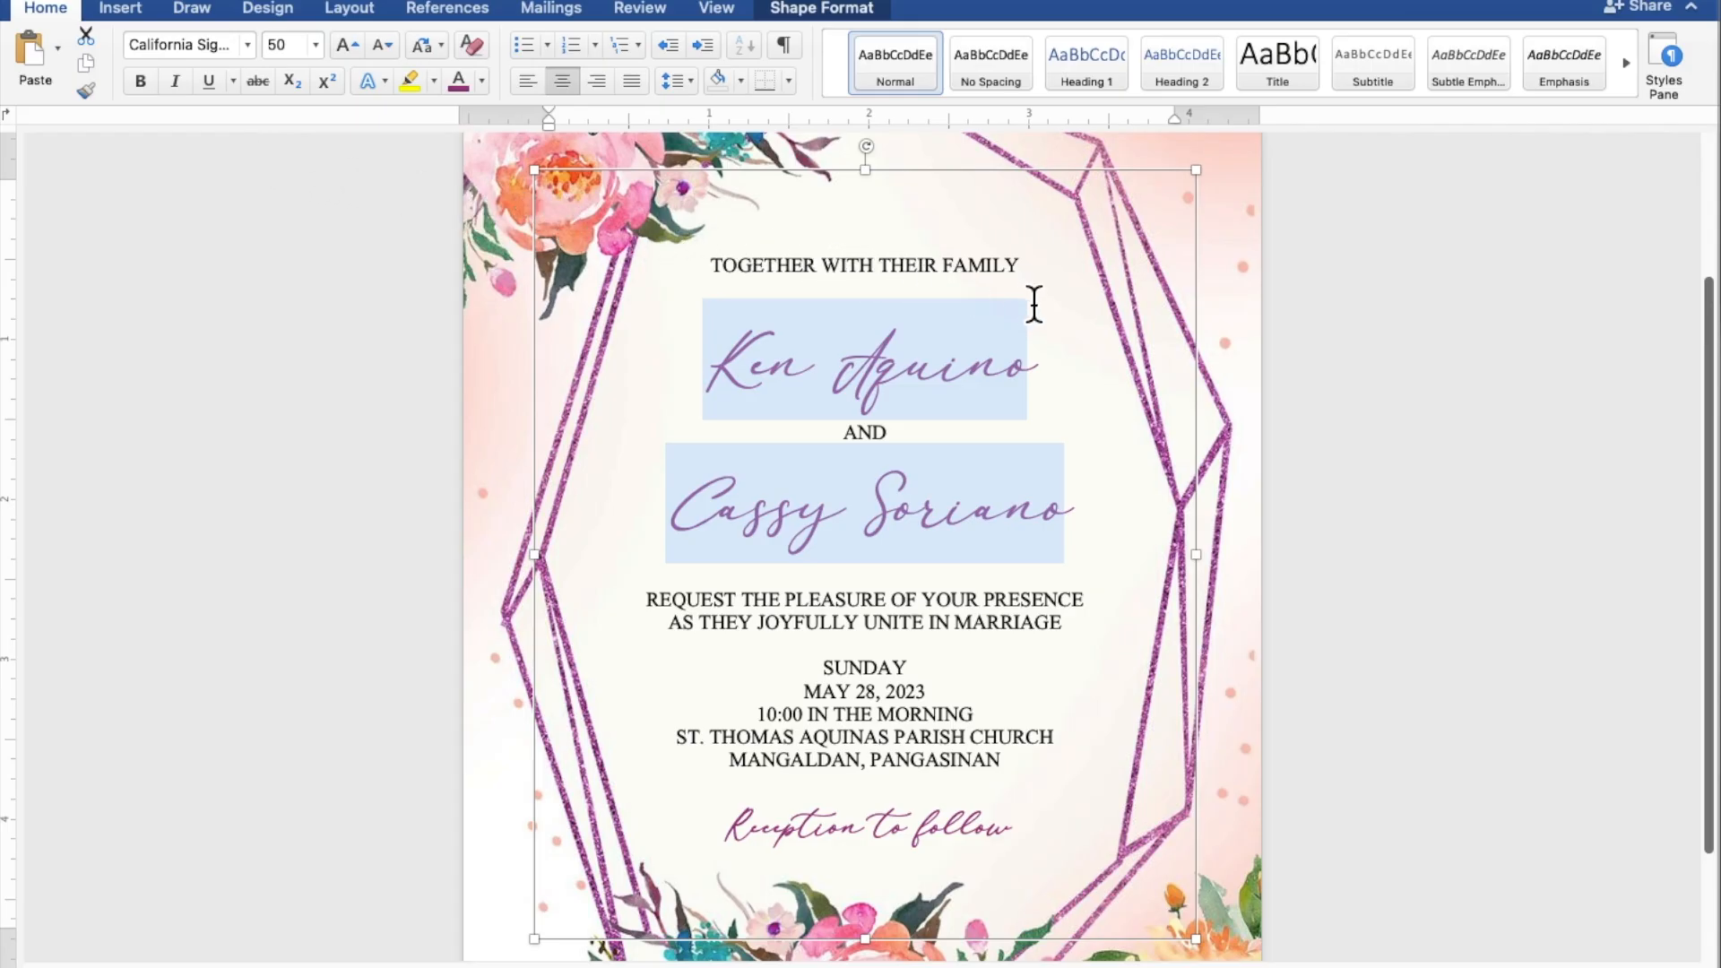
Step: Insert blank lines below the heading, above the REQUEST line and before Reception to follow
scroll(1034, 304, down, 5)
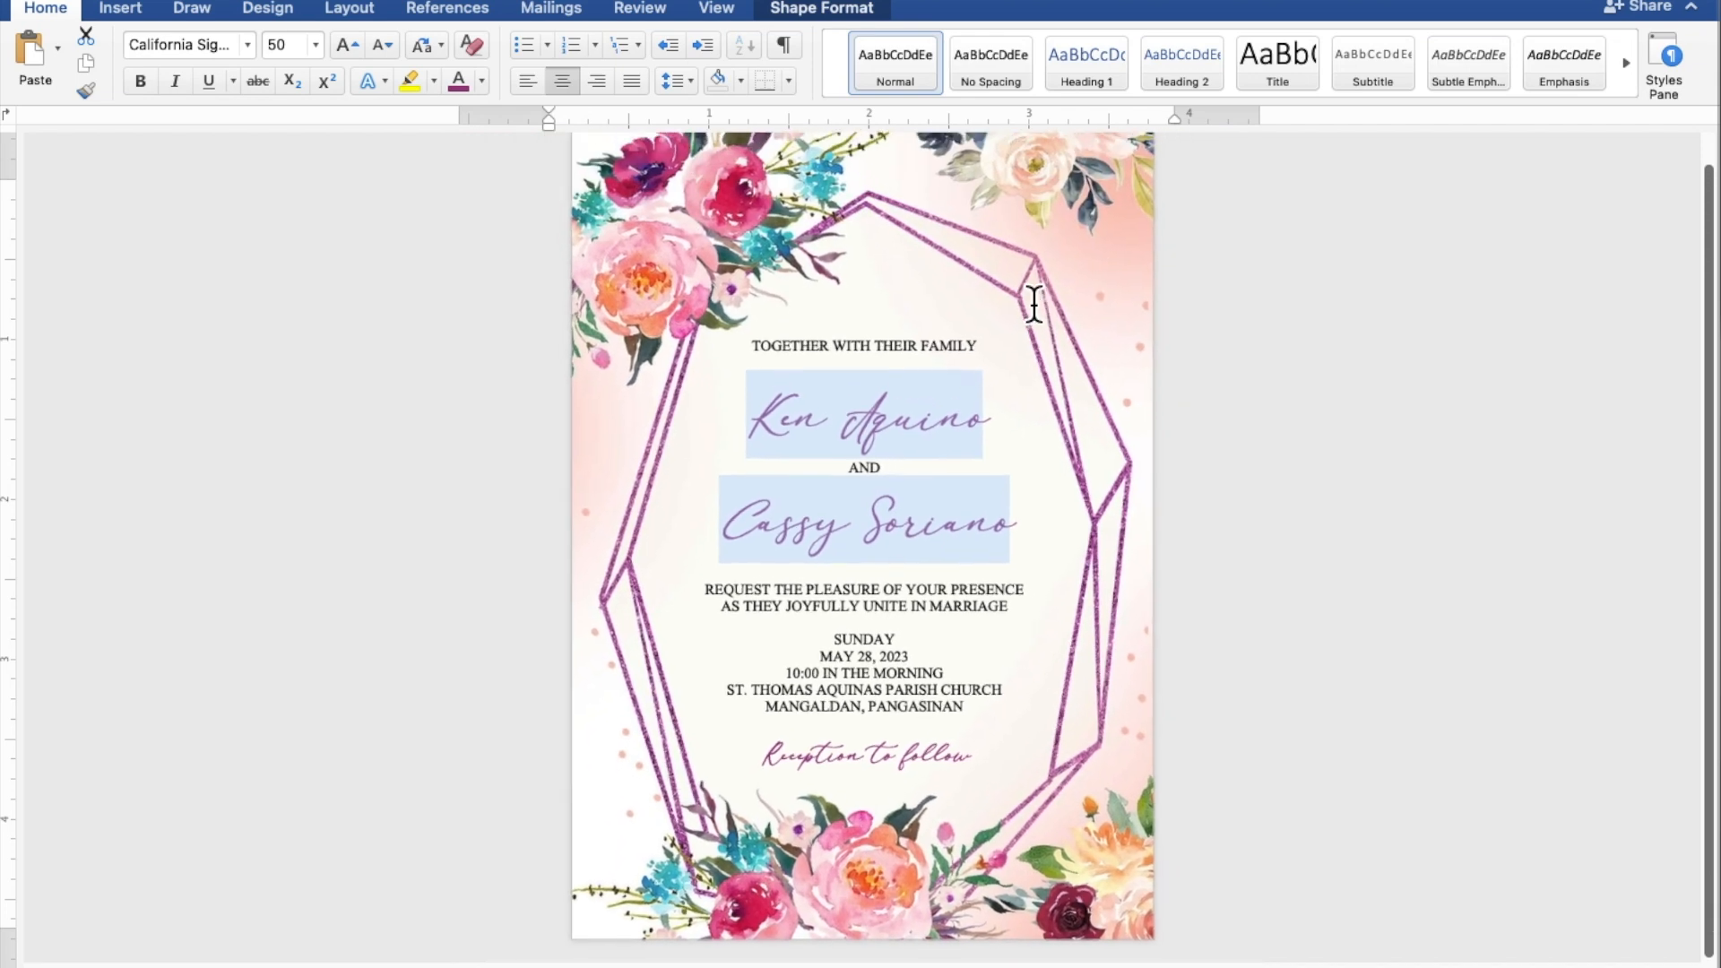
scroll(1035, 304, down, 2)
scroll(1035, 304, up, 1)
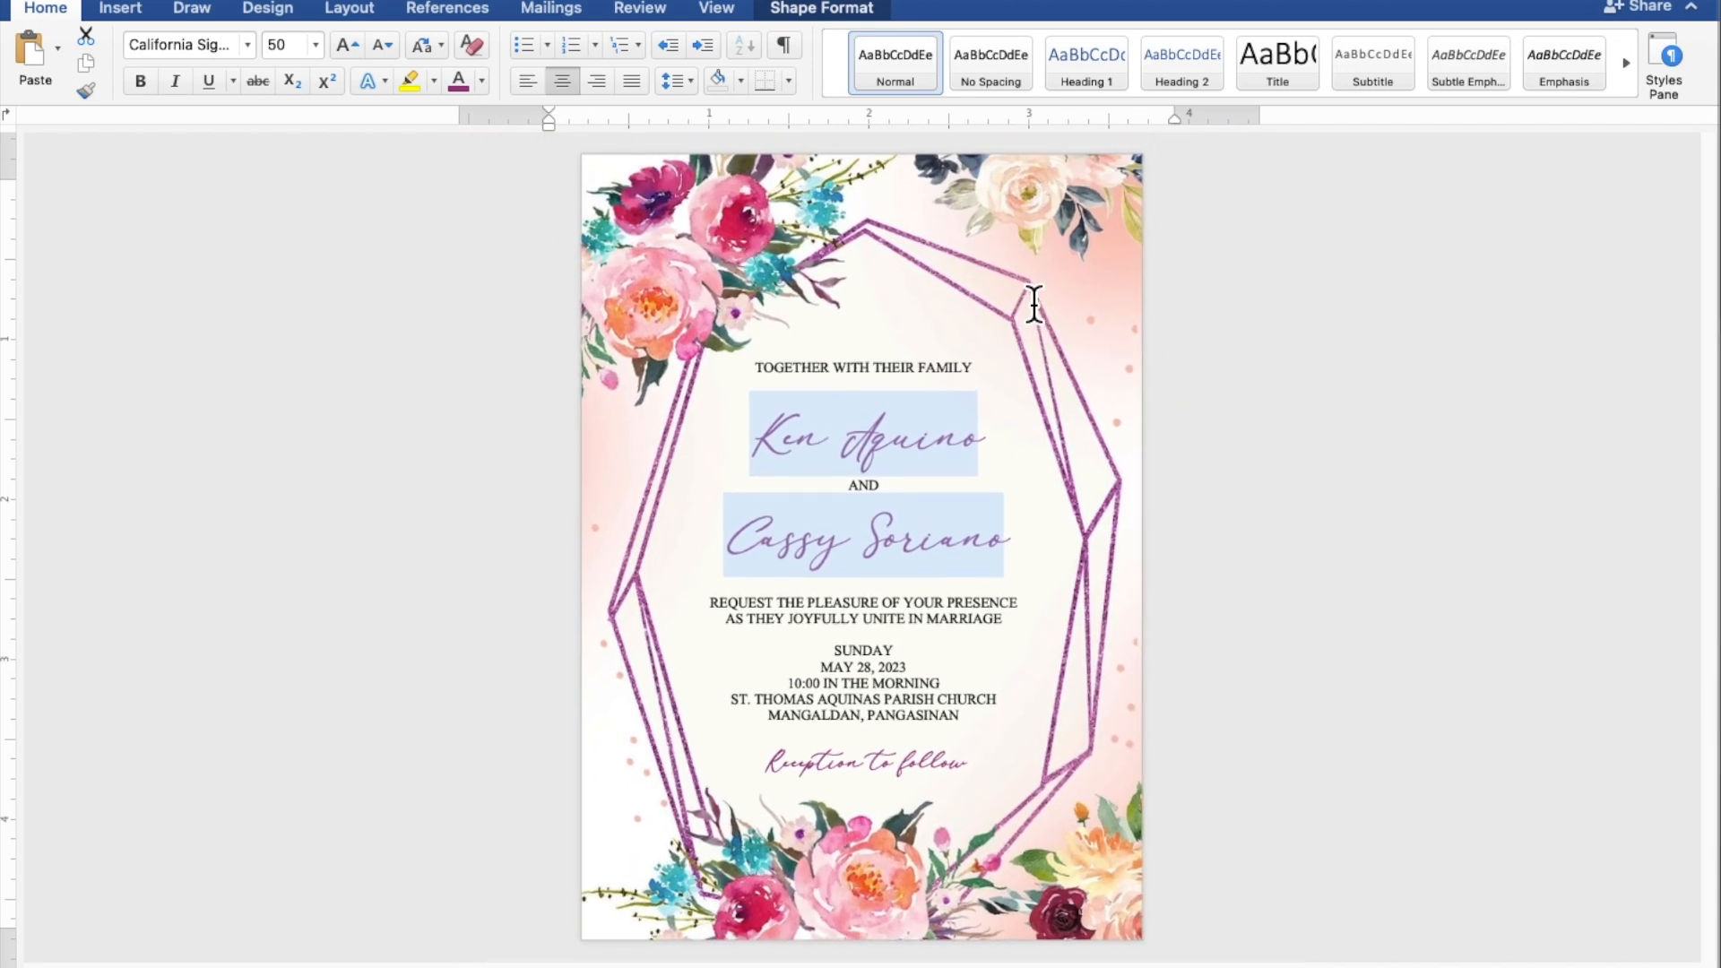
click(1034, 304)
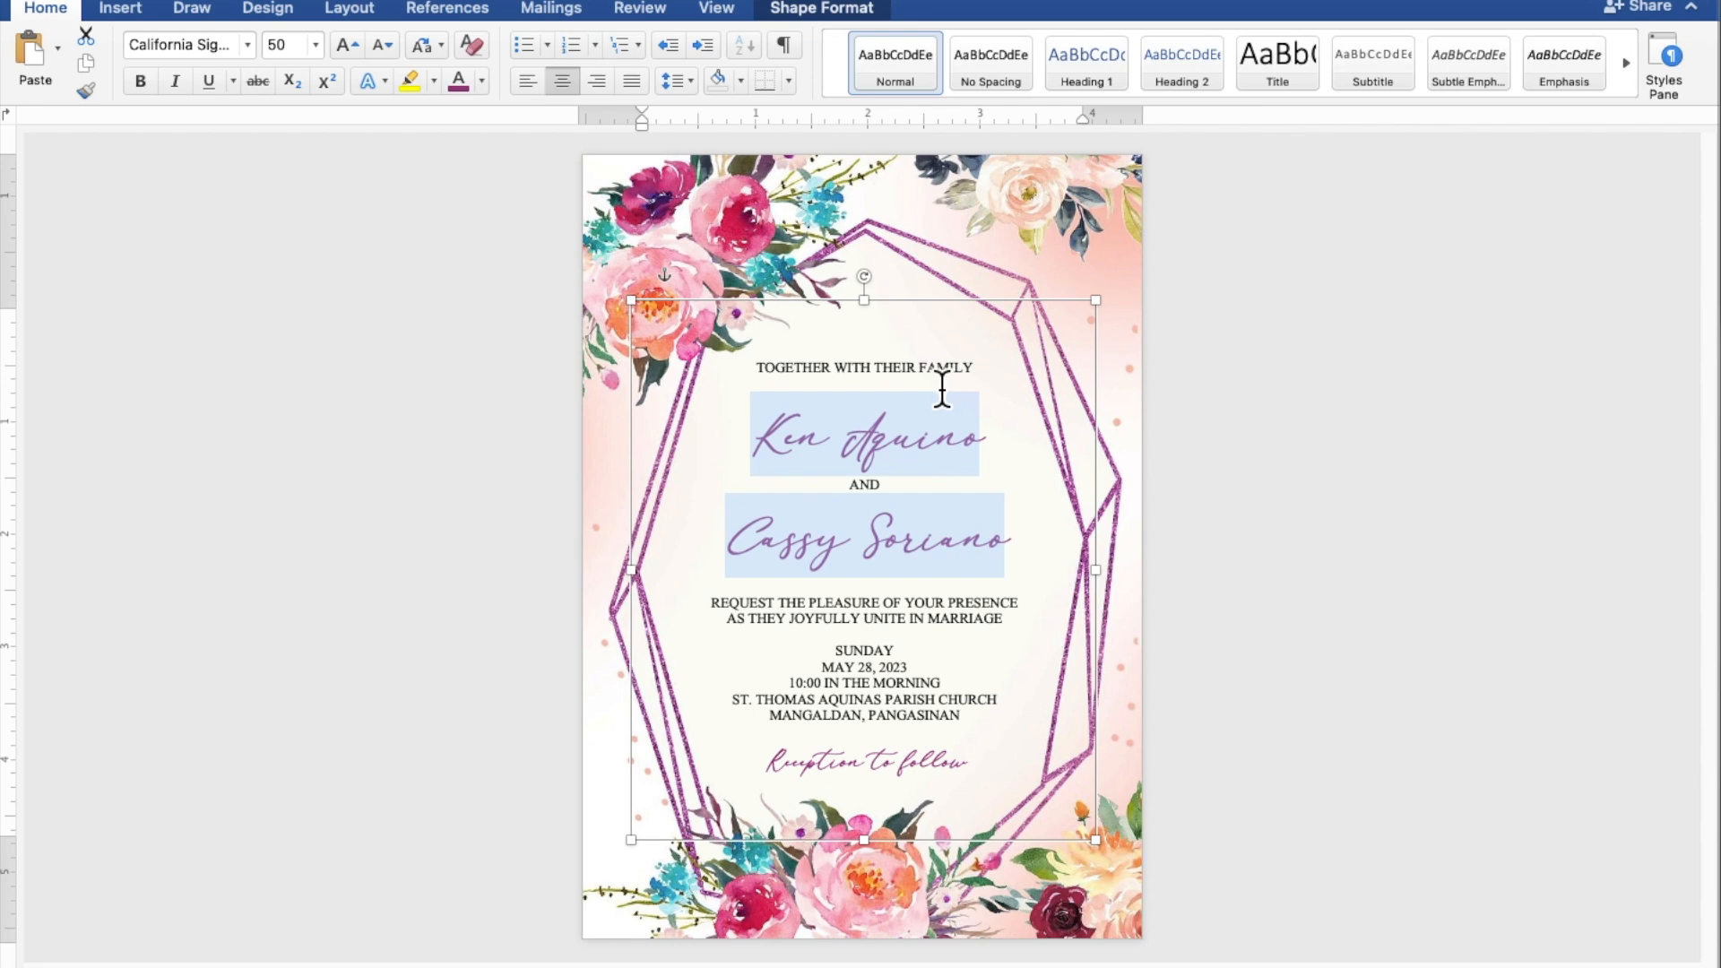
click(942, 388)
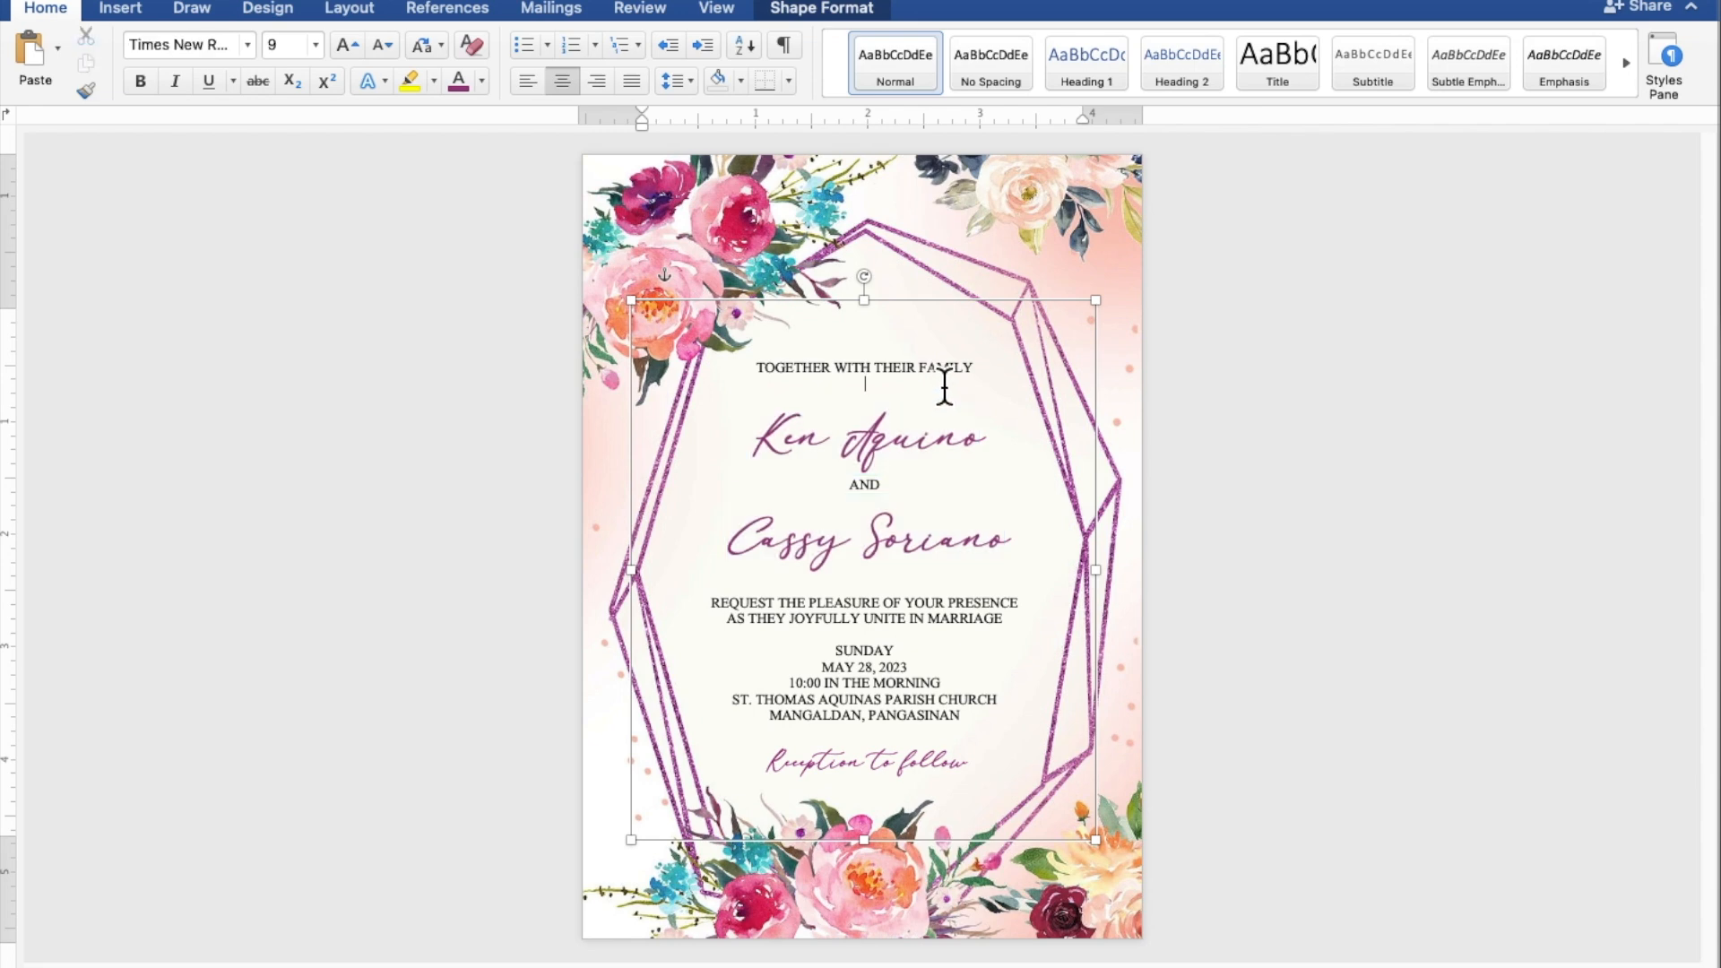
key(Return)
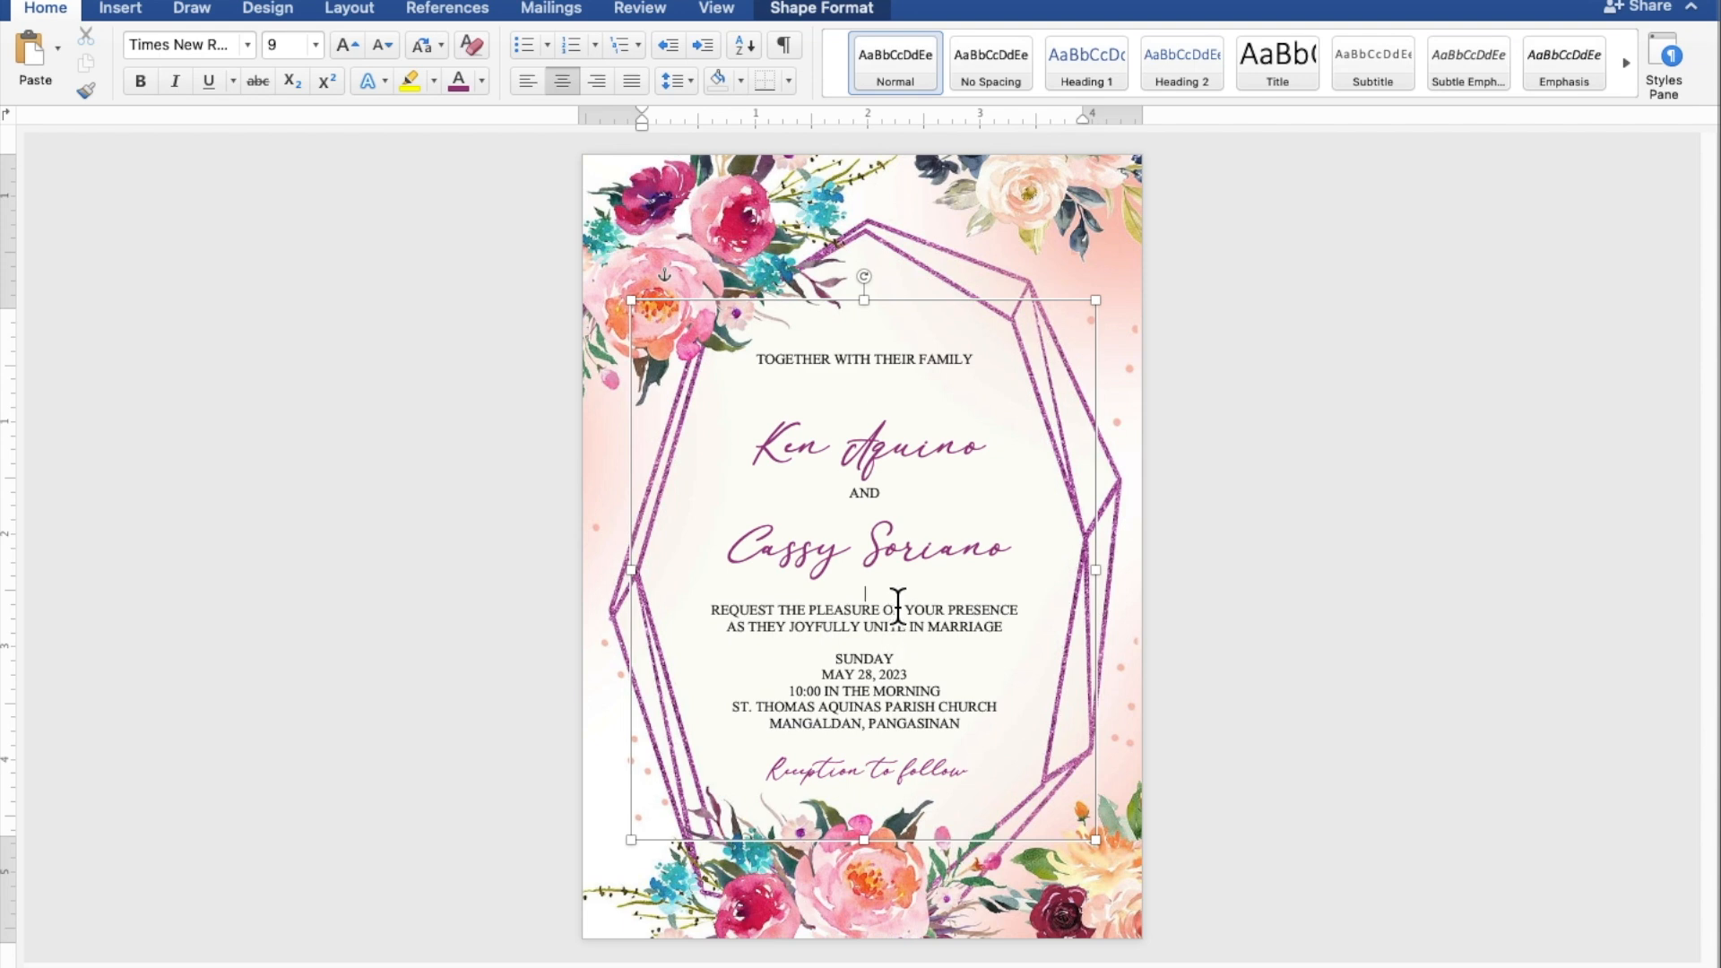
key(Return)
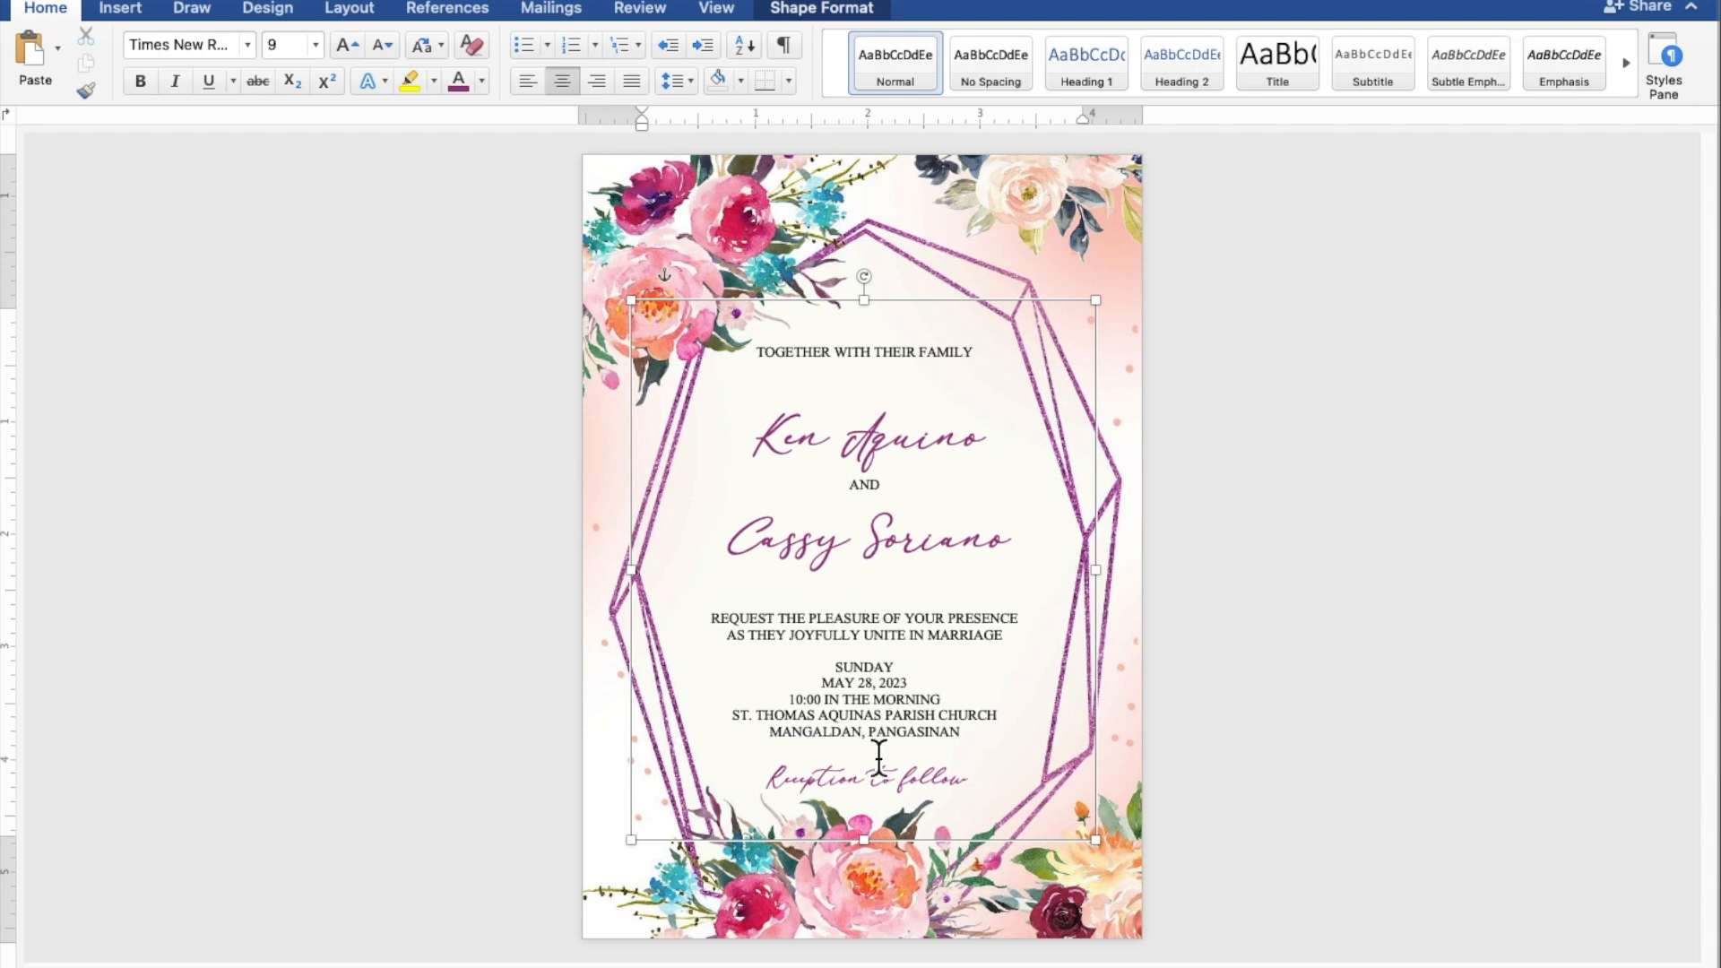
key(Return)
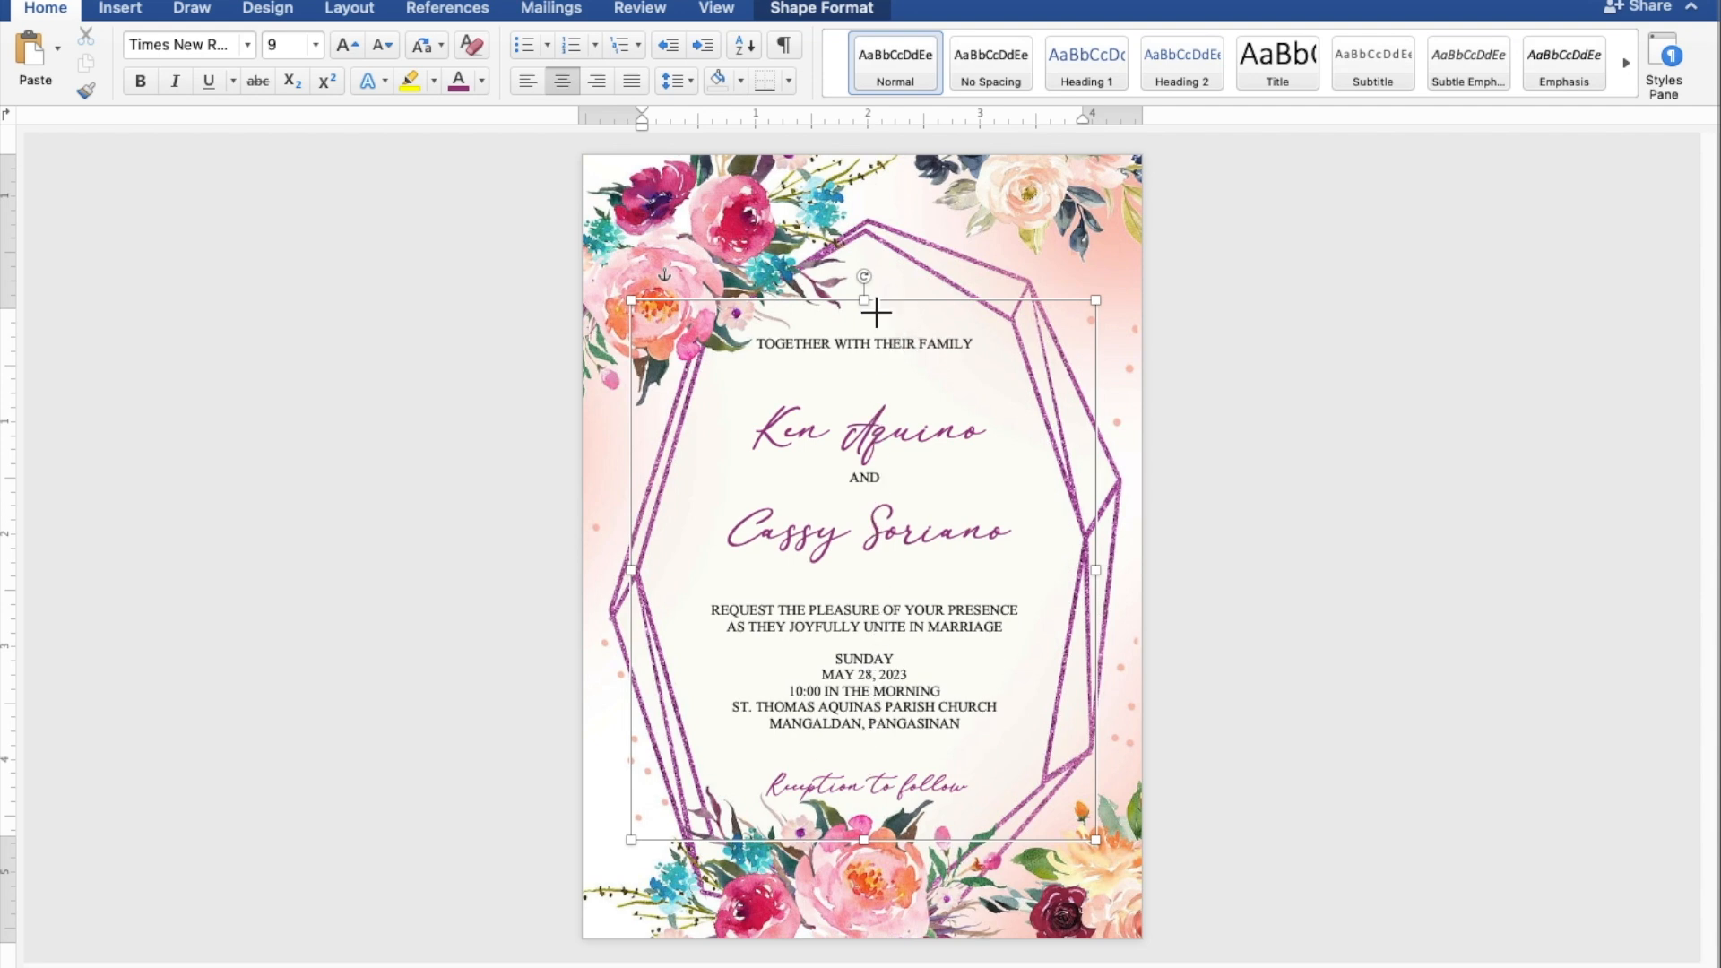
Step: Nudge the invitation text box up twice and left once, then deselect it
click(883, 314)
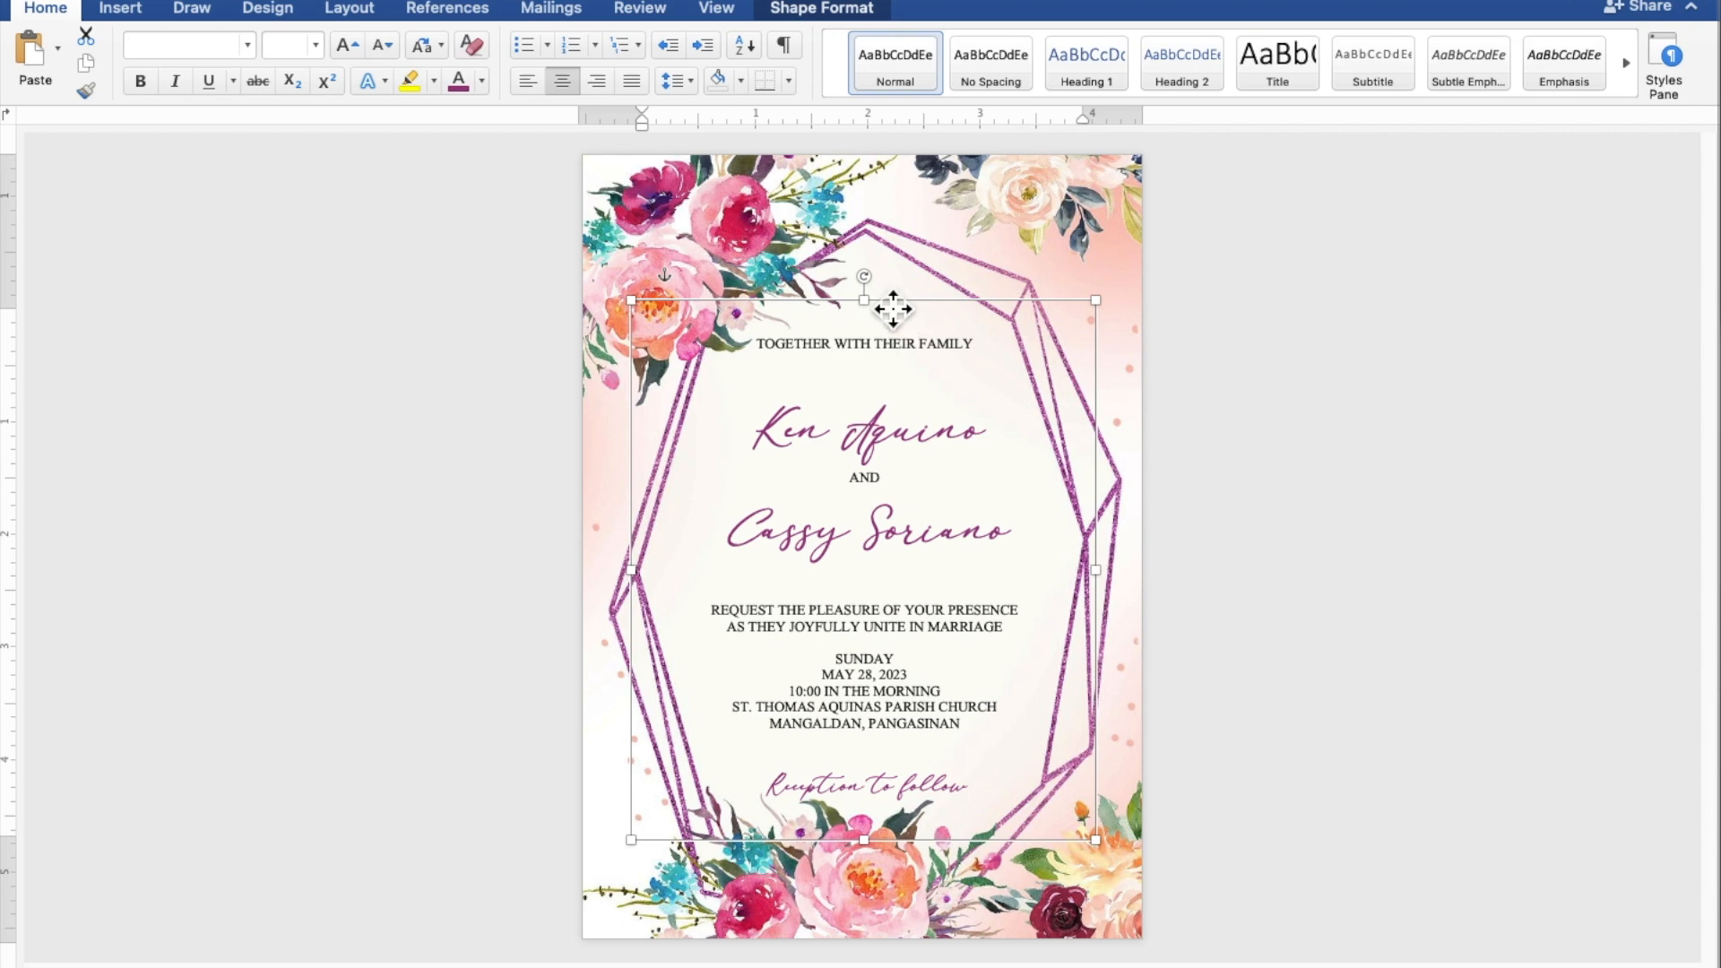
key(Up)
key(Up)
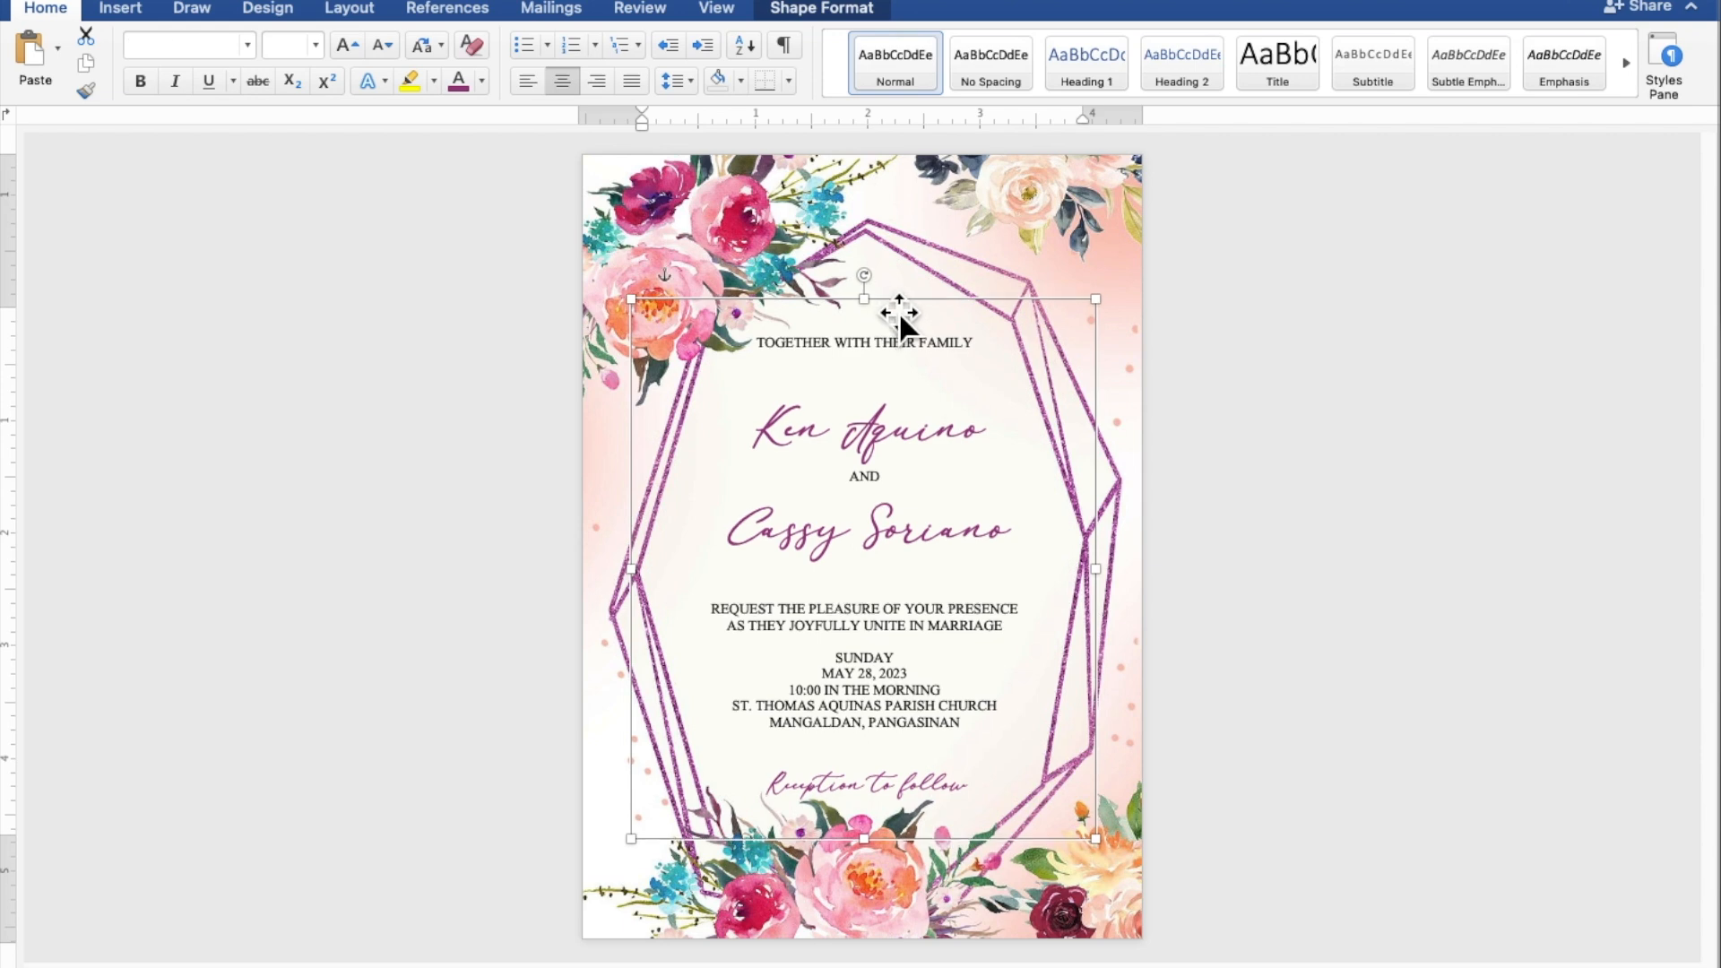
key(Left)
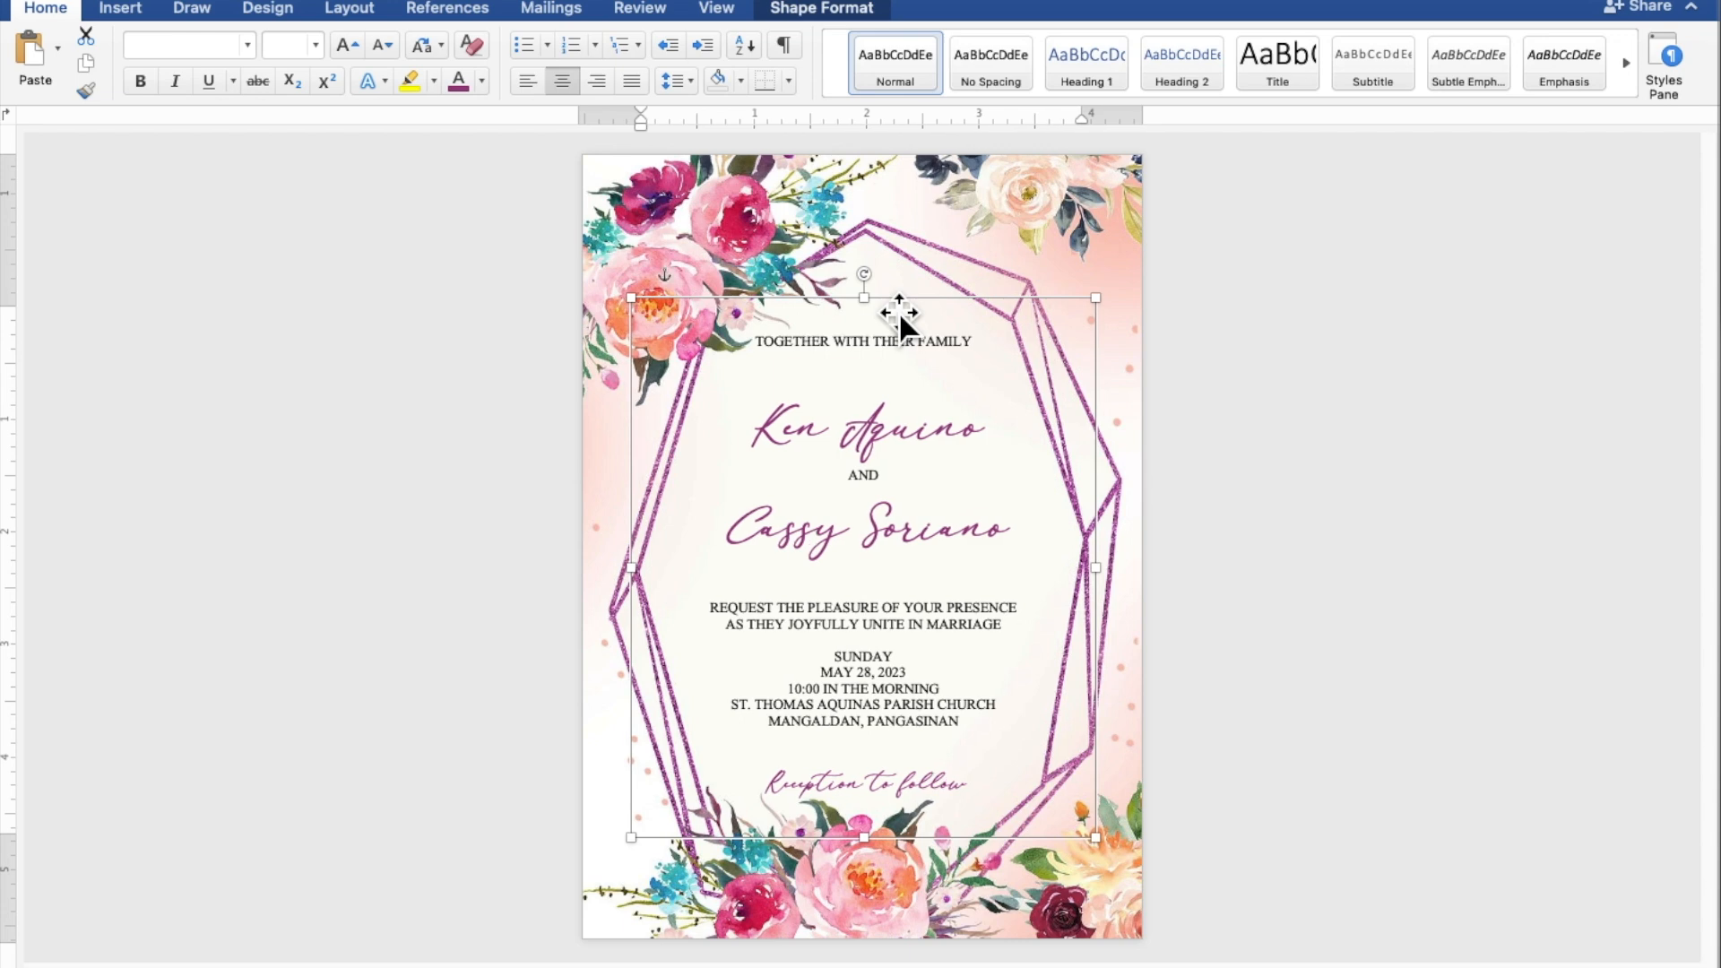
key(Up)
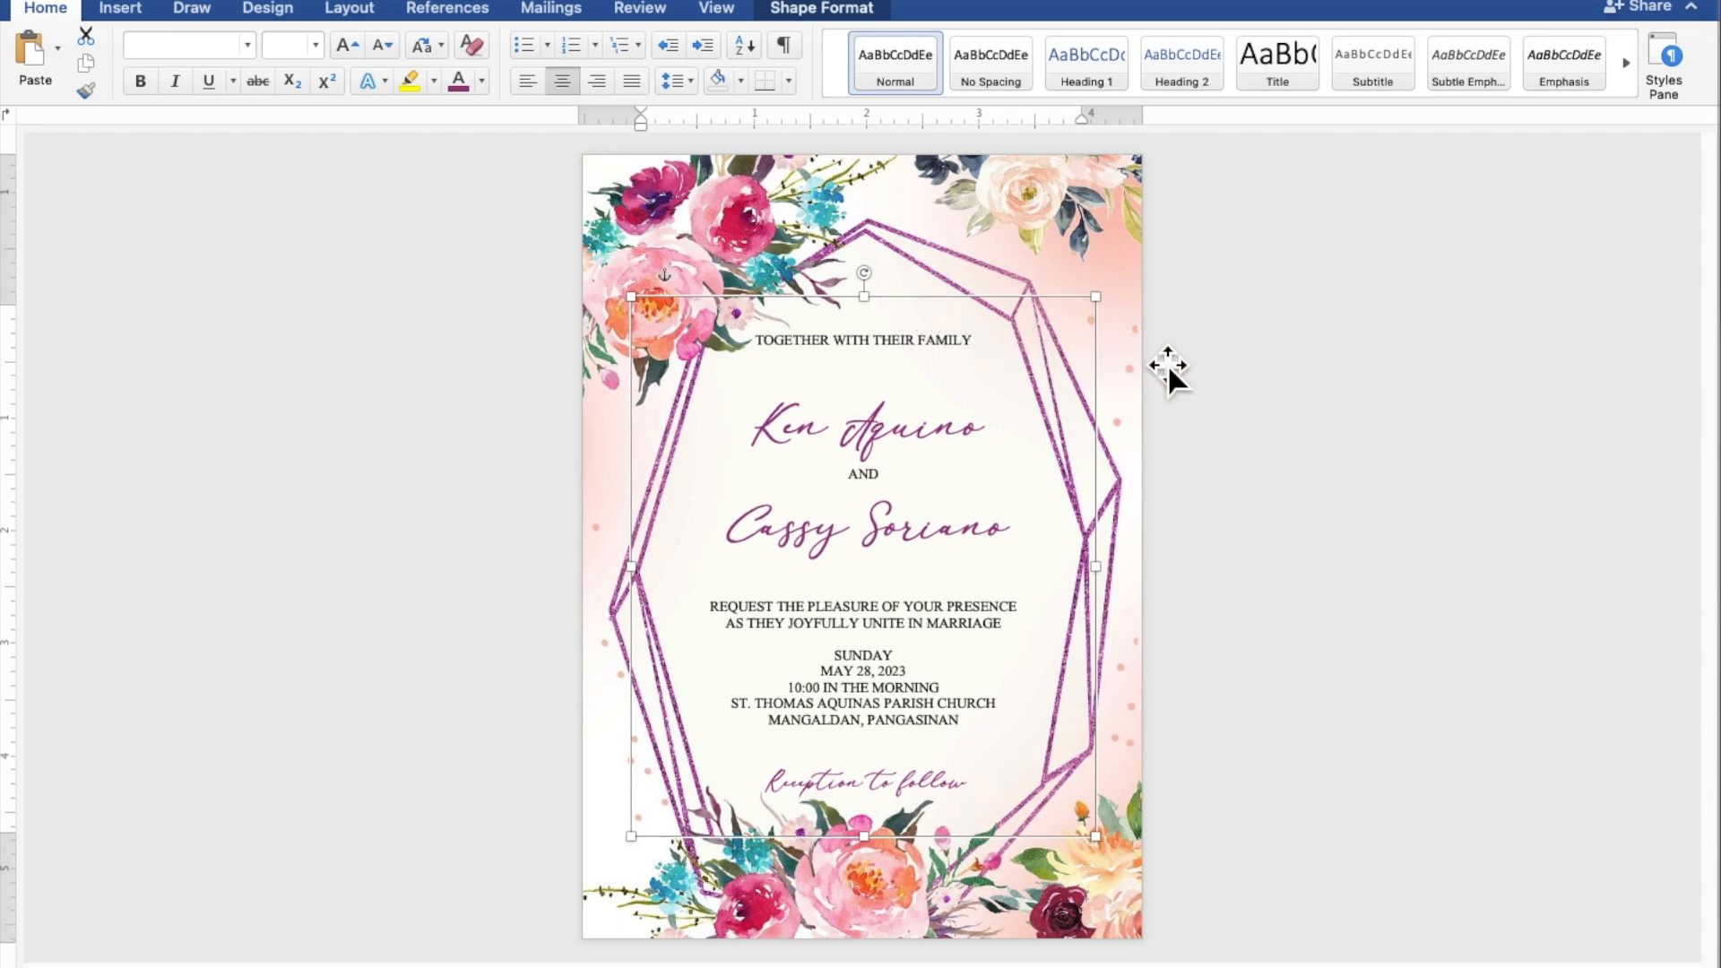
click(1383, 356)
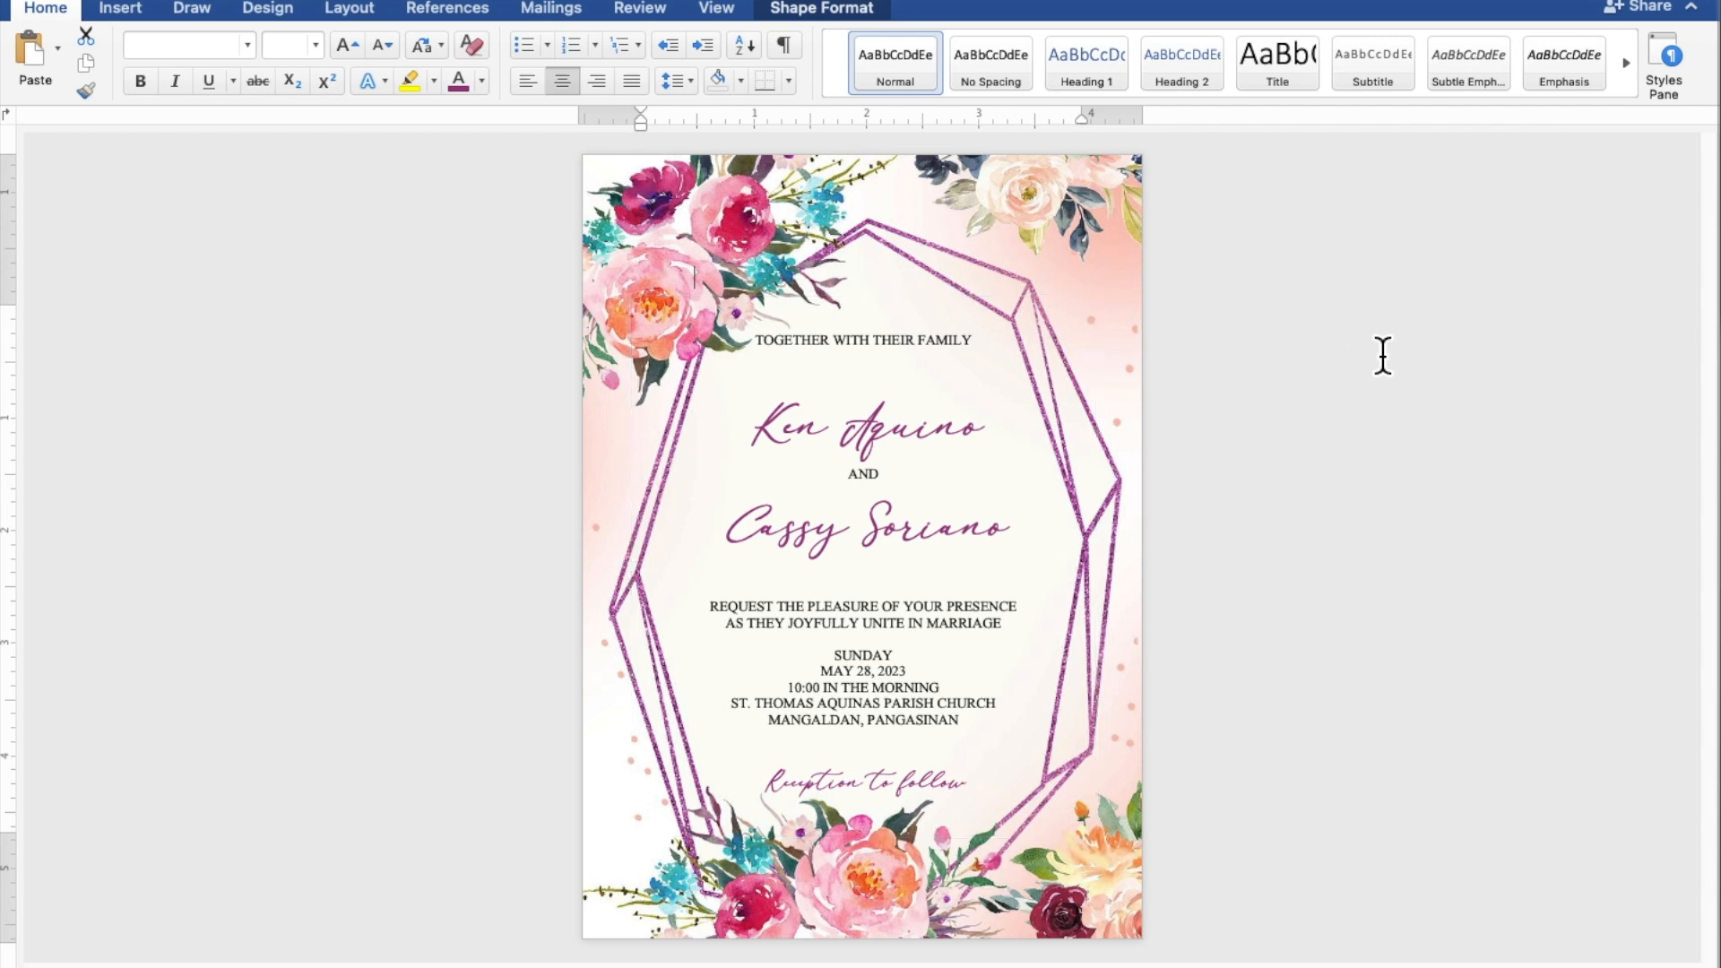